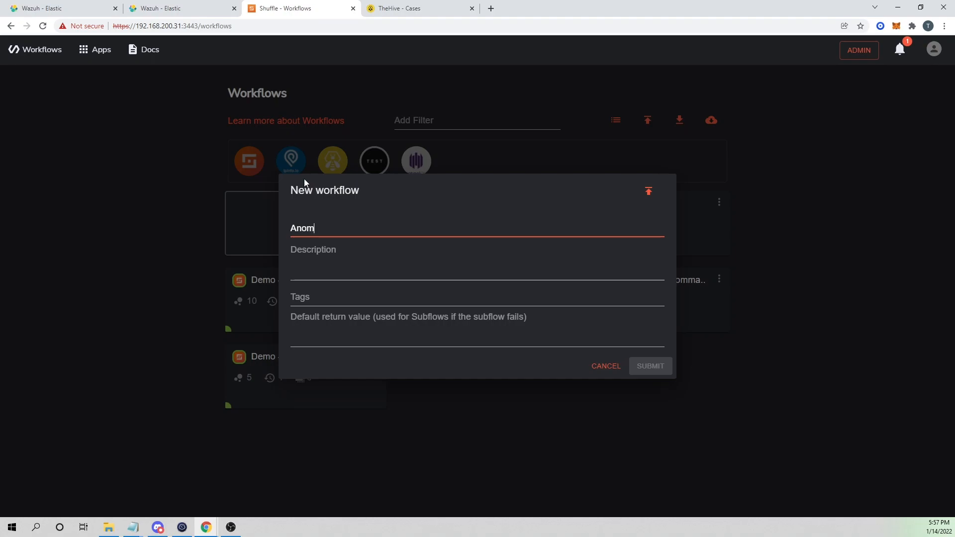
Create the 'Anomaly User Logins' workflow and place a Webhook trigger above the Change Me node.
{"action": "type", "text": "er Logins"}
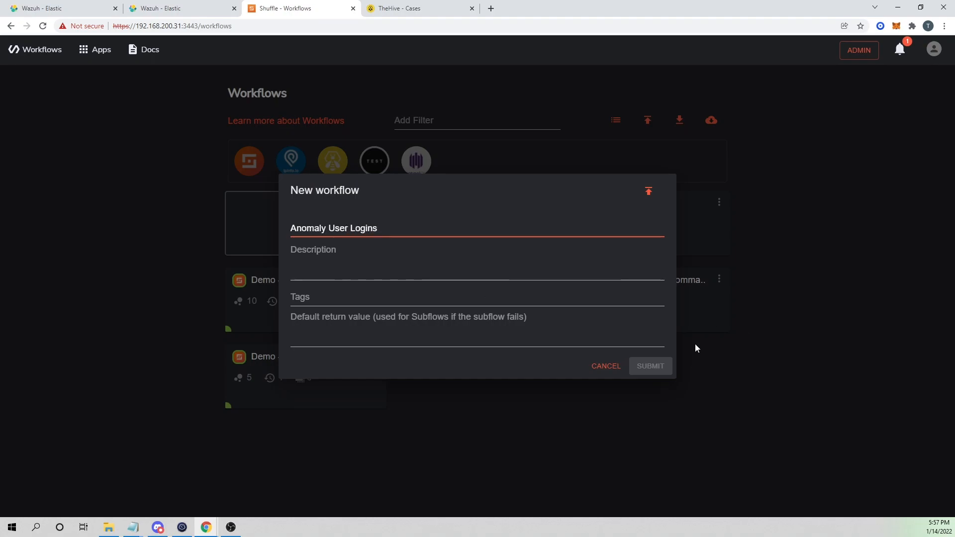
{"action": "left_click", "coordinate": [645, 368]}
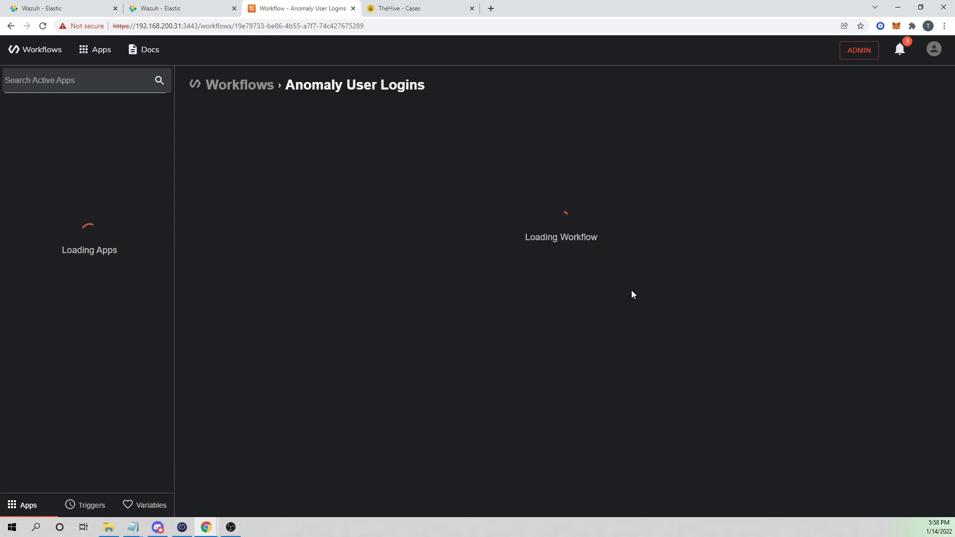
{"action": "mouse_move", "coordinate": [509, 288]}
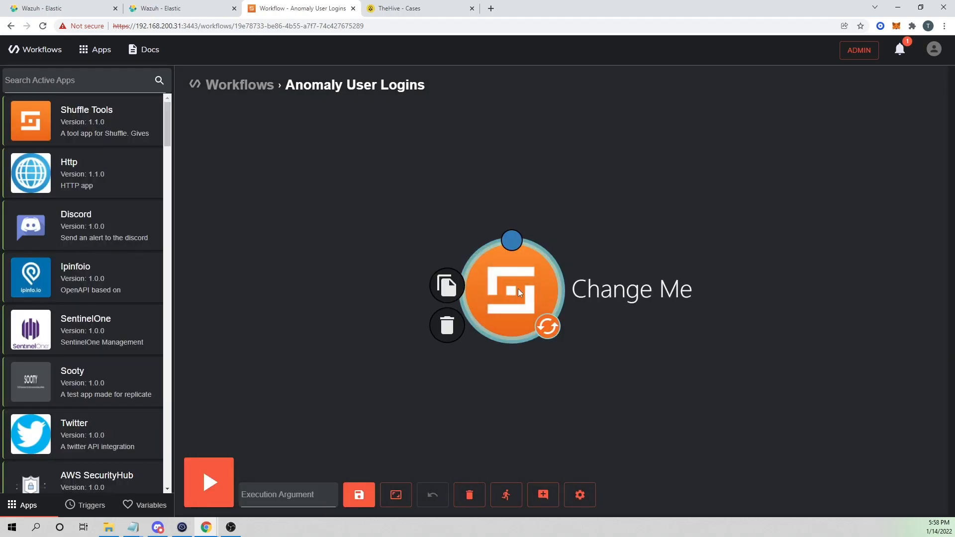
{"action": "left_click", "coordinate": [73, 506]}
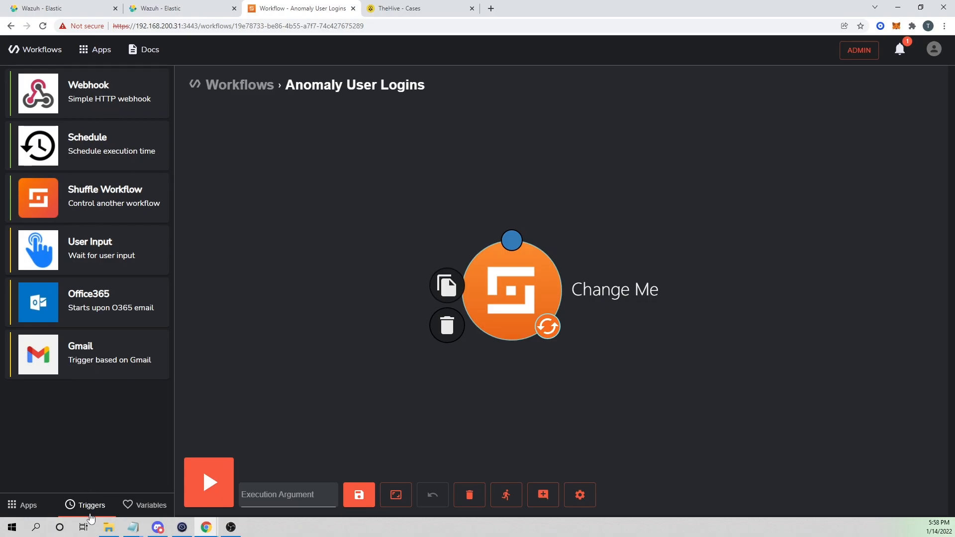
{"action": "left_click_drag", "start_coordinate": [94, 85], "coordinate": [384, 171]}
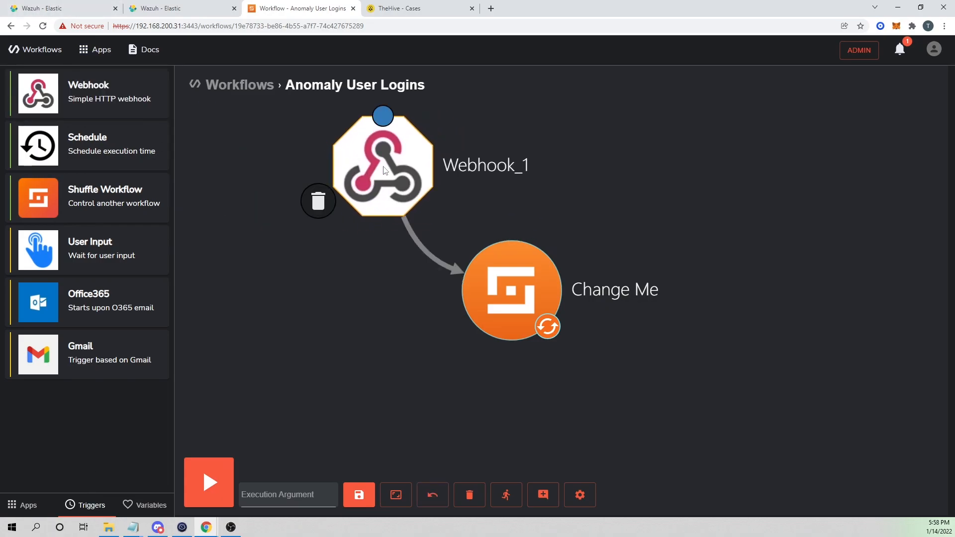
{"action": "left_click", "coordinate": [384, 168]}
Name the webhook 'receive user logins', start it, and copy its webhook URL.
{"action": "type", "text": "receive user logins"}
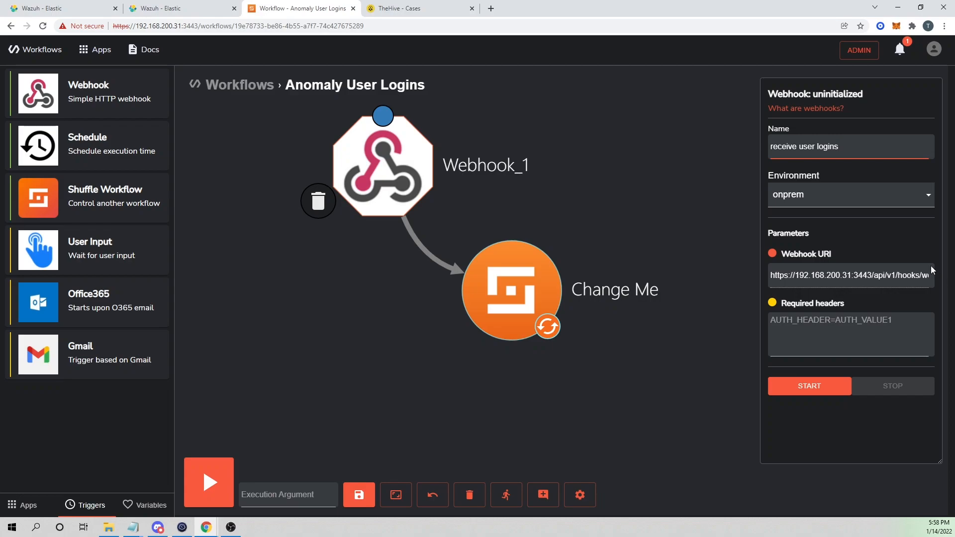
{"action": "left_click", "coordinate": [824, 389]}
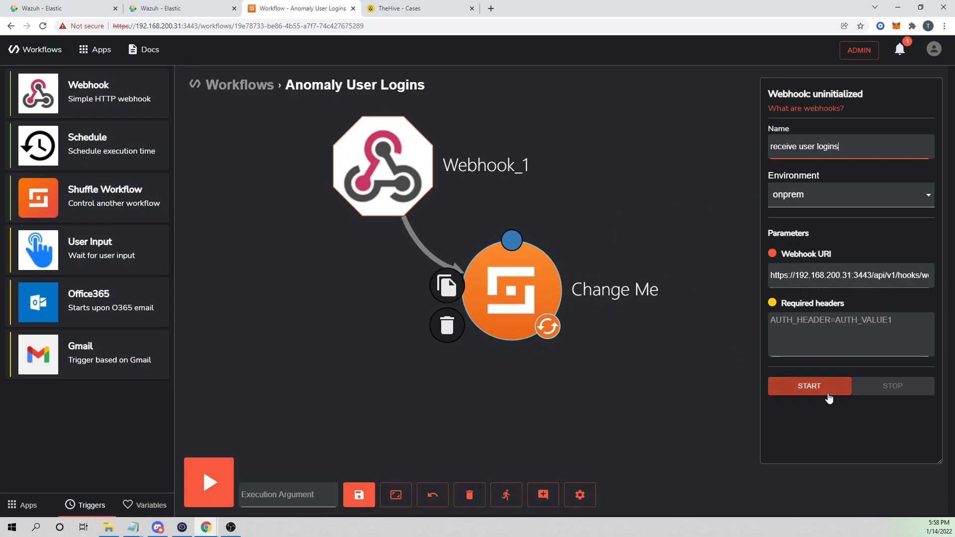
{"action": "left_click", "coordinate": [814, 276]}
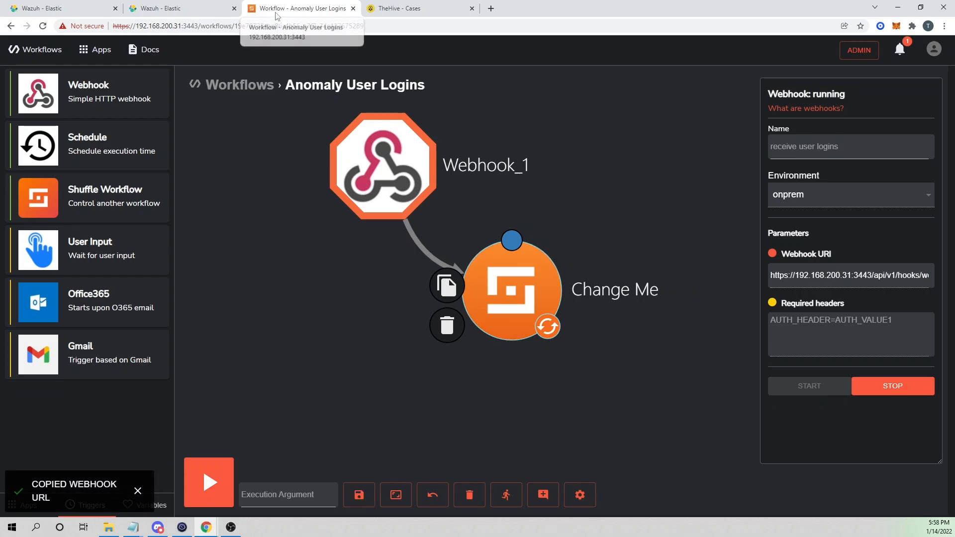
Refresh Wazuh's packetbeat security events and limit them to the last 15 minutes.
{"action": "left_click", "coordinate": [167, 15]}
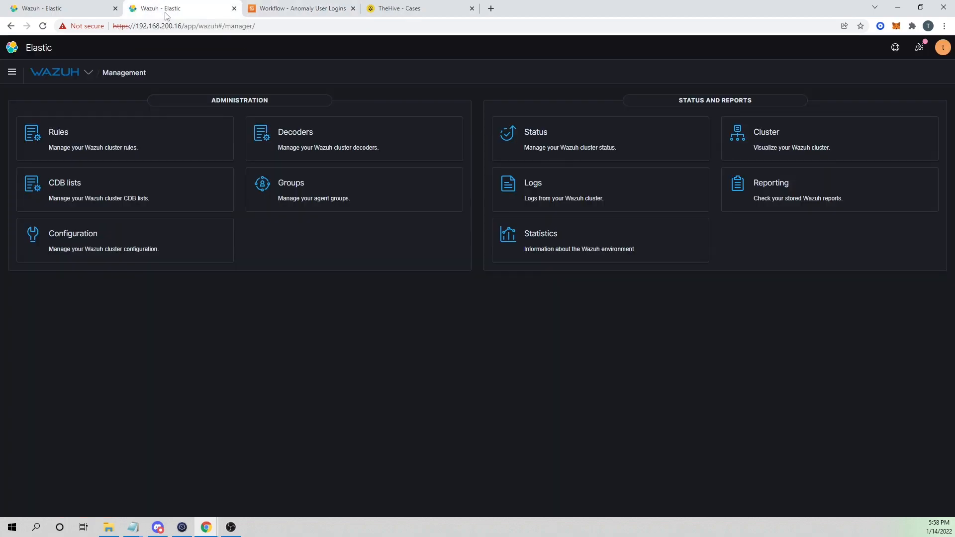
{"action": "left_click", "coordinate": [58, 5]}
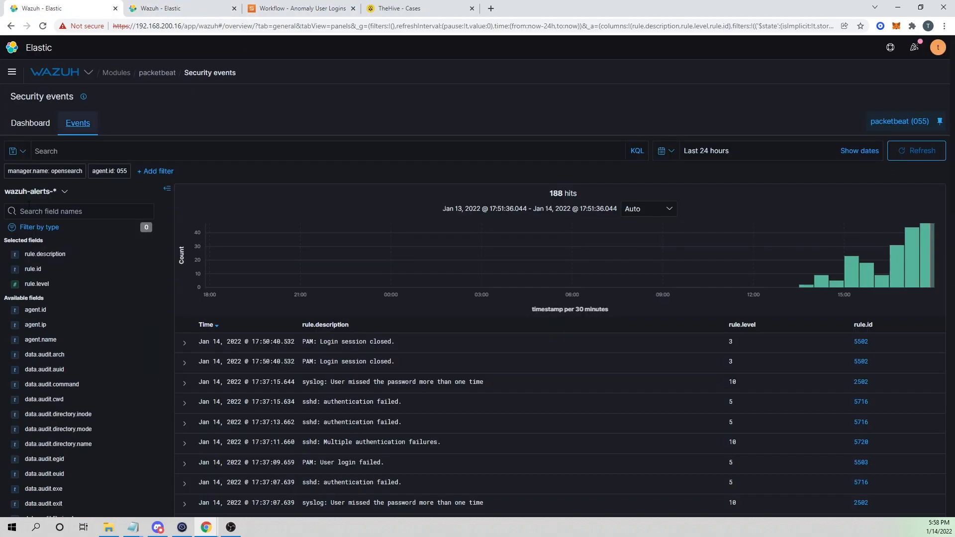
{"action": "left_click", "coordinate": [184, 526]}
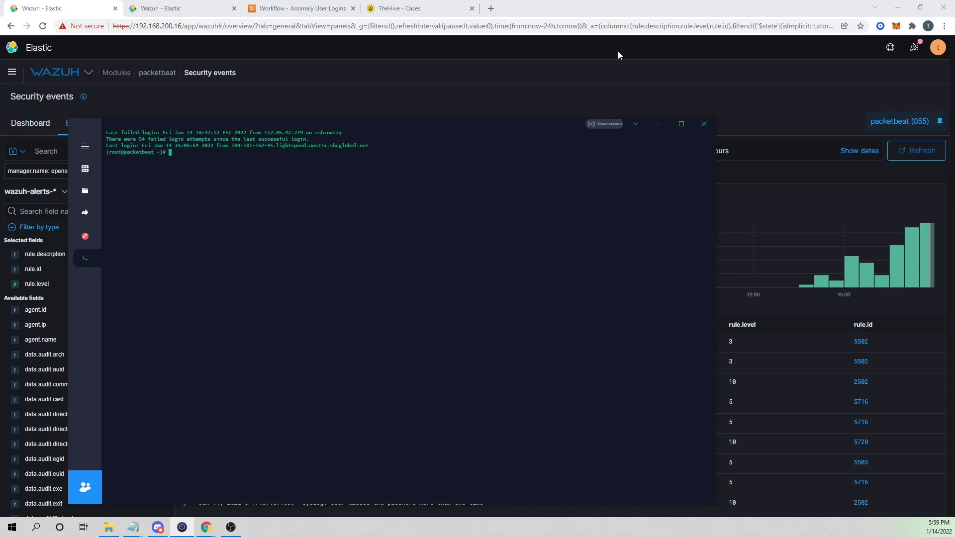
{"action": "left_click_drag", "start_coordinate": [524, 130], "coordinate": [94, 147]}
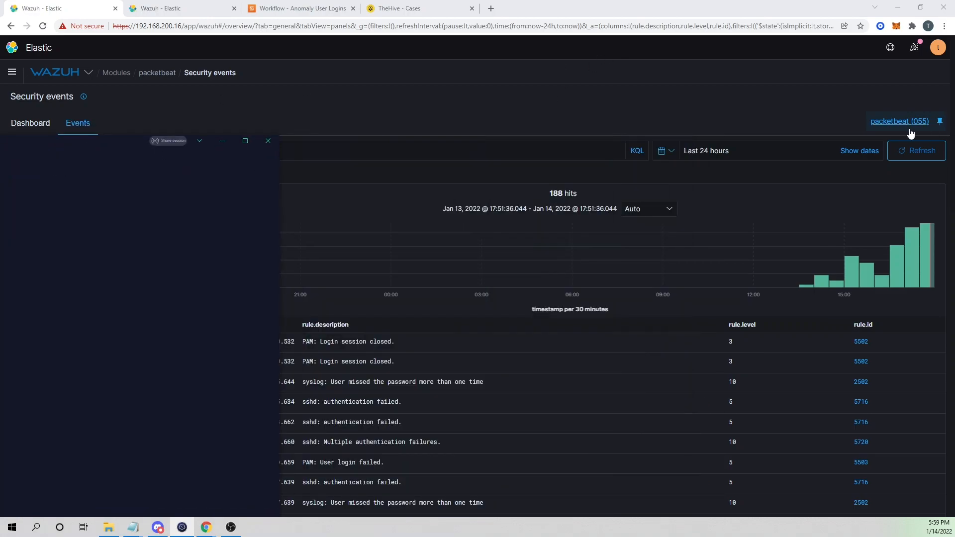
{"action": "left_click", "coordinate": [915, 154]}
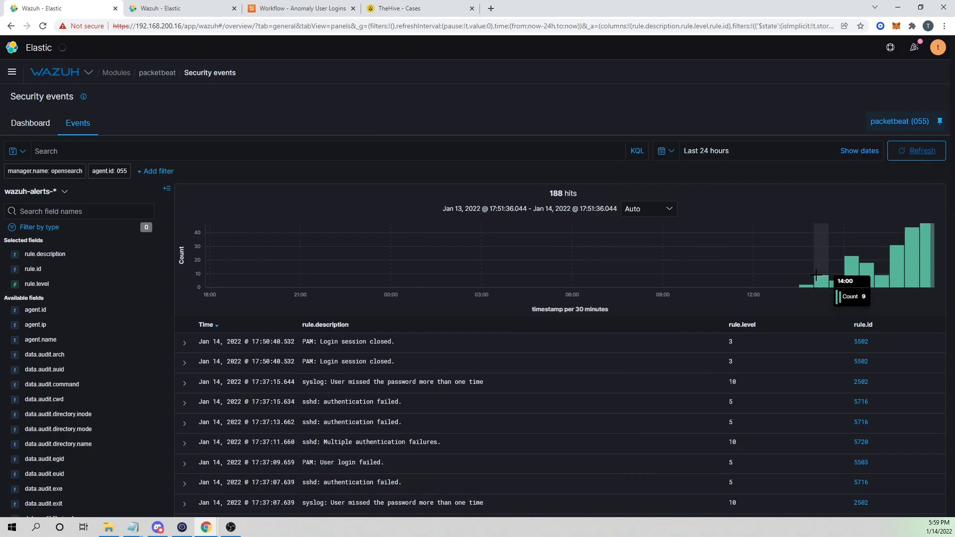
{"action": "left_click", "coordinate": [666, 151]}
{"action": "left_click", "coordinate": [686, 259]}
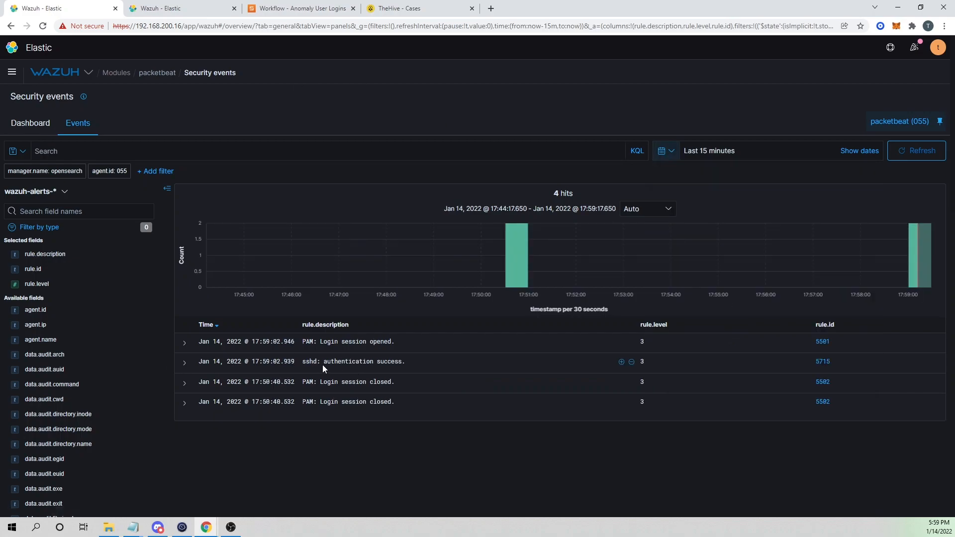
Expand the sshd authentication success alert to review its geolocation and source IP fields.
{"action": "left_click_drag", "start_coordinate": [323, 365], "coordinate": [423, 372]}
{"action": "left_click", "coordinate": [184, 362]}
{"action": "scroll", "coordinate": [345, 386], "scroll_direction": "down", "scroll_amount": 3}
{"action": "left_click_drag", "start_coordinate": [366, 275], "coordinate": [350, 275]}
{"action": "scroll", "coordinate": [413, 403], "scroll_direction": "down", "scroll_amount": 1}
{"action": "left_click_drag", "start_coordinate": [359, 388], "coordinate": [394, 408]}
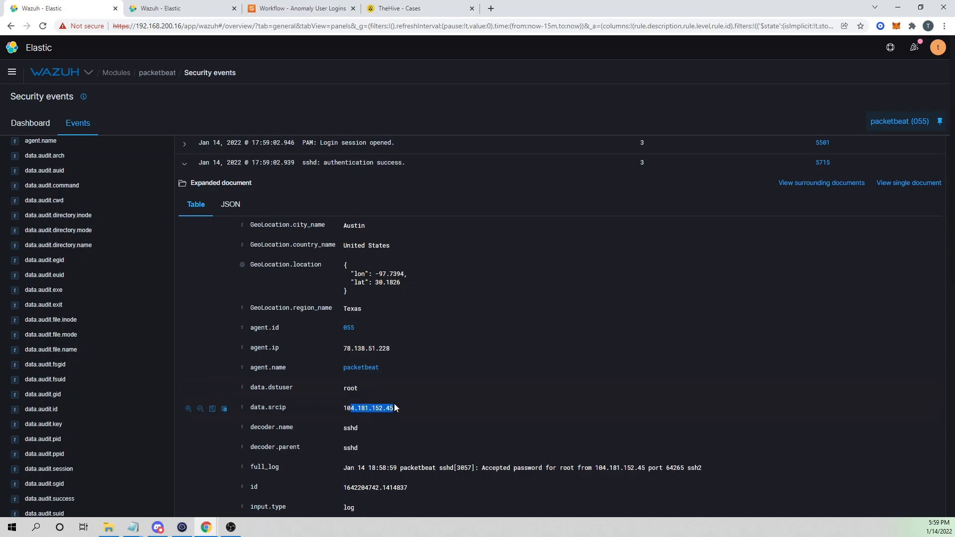
{"action": "scroll", "coordinate": [440, 357], "scroll_direction": "up", "scroll_amount": 1}
{"action": "scroll", "coordinate": [852, 377], "scroll_direction": "up", "scroll_amount": 3}
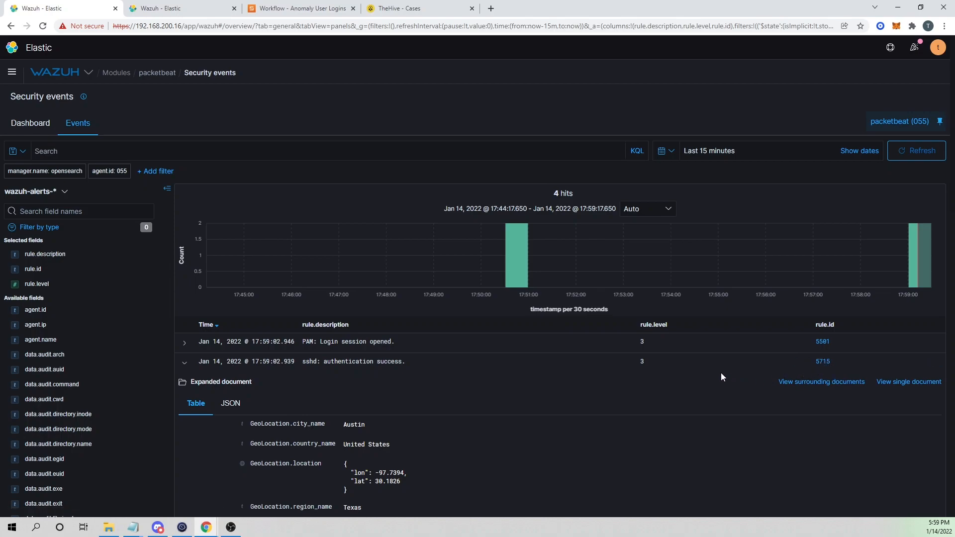
{"action": "scroll", "coordinate": [705, 365], "scroll_direction": "down", "scroll_amount": 1}
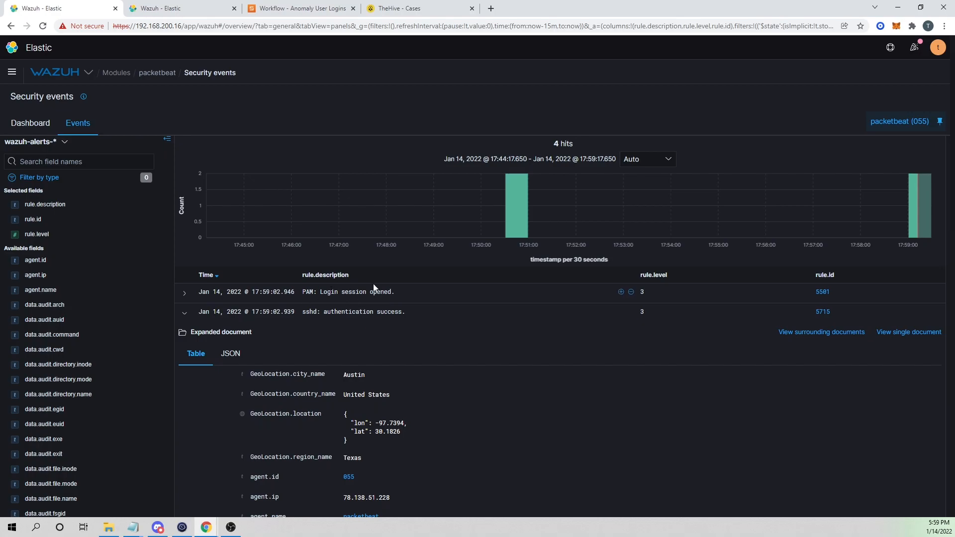
{"action": "scroll", "coordinate": [388, 294], "scroll_direction": "up", "scroll_amount": 1}
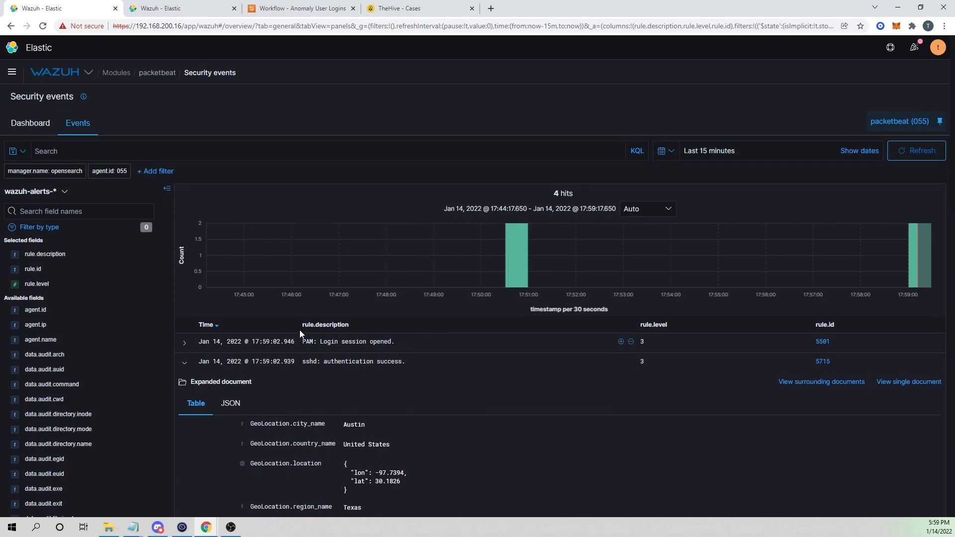
{"action": "scroll", "coordinate": [276, 305], "scroll_direction": "down", "scroll_amount": 2}
{"action": "scroll", "coordinate": [271, 261], "scroll_direction": "up", "scroll_amount": 2}
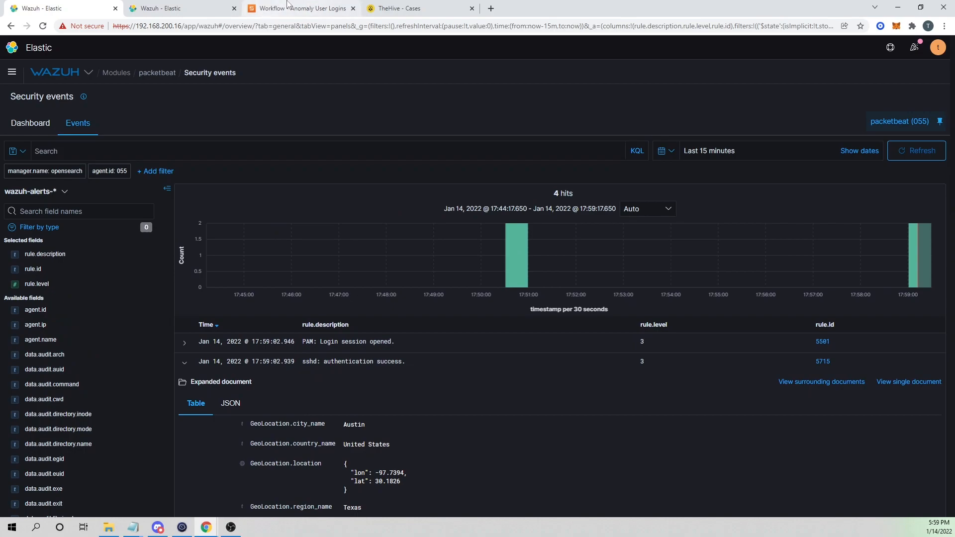
{"action": "left_click", "coordinate": [301, 8]}
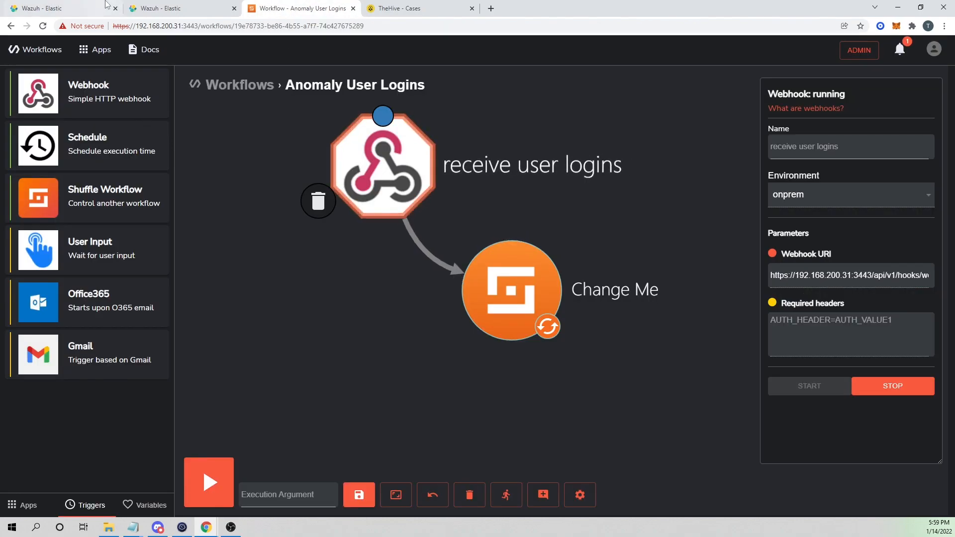
{"action": "left_click", "coordinate": [163, 7]}
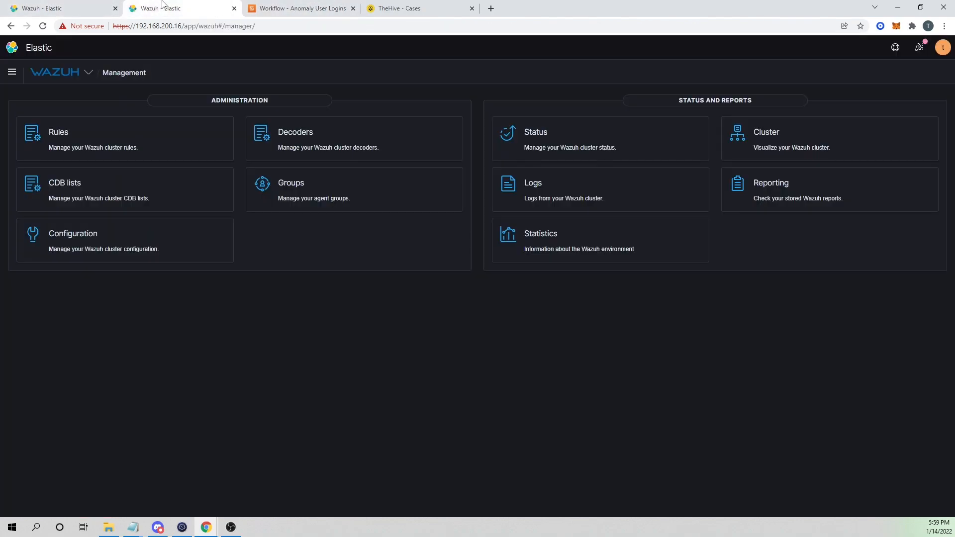
Edit the manager configuration and paste the Shuffle webhook URL into the custom-shuffle hook_url.
{"action": "left_click", "coordinate": [117, 245]}
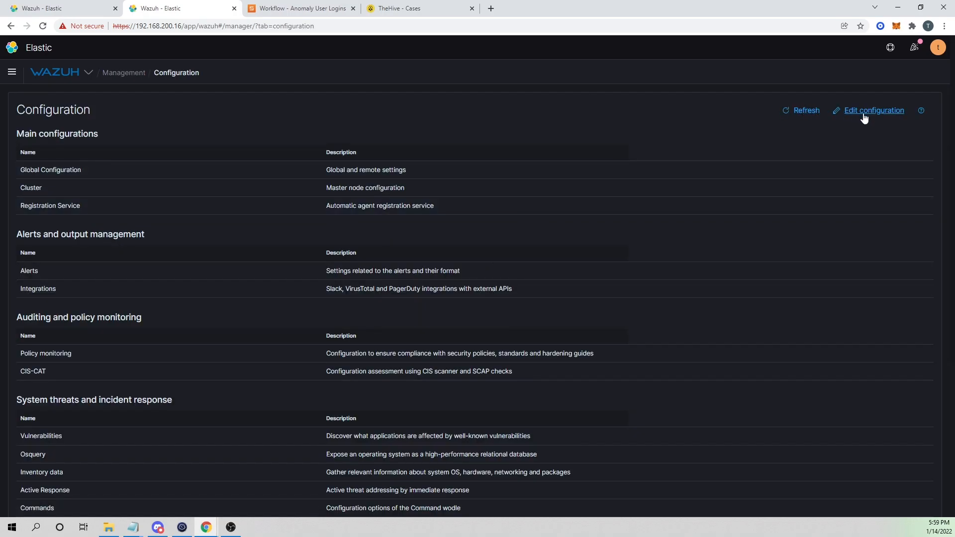
{"action": "left_click", "coordinate": [864, 117]}
{"action": "scroll", "coordinate": [222, 326], "scroll_direction": "down", "scroll_amount": 12}
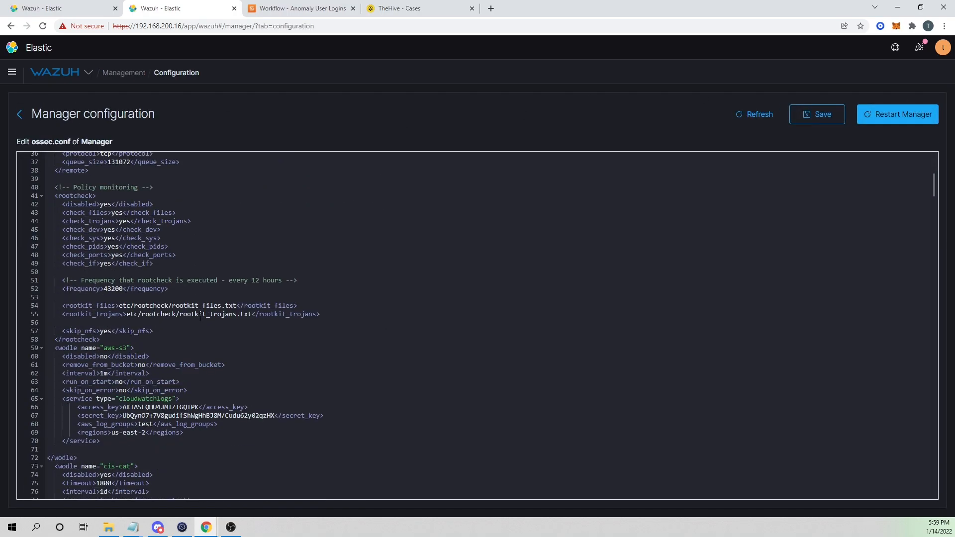
{"action": "scroll", "coordinate": [169, 340], "scroll_direction": "down", "scroll_amount": 16}
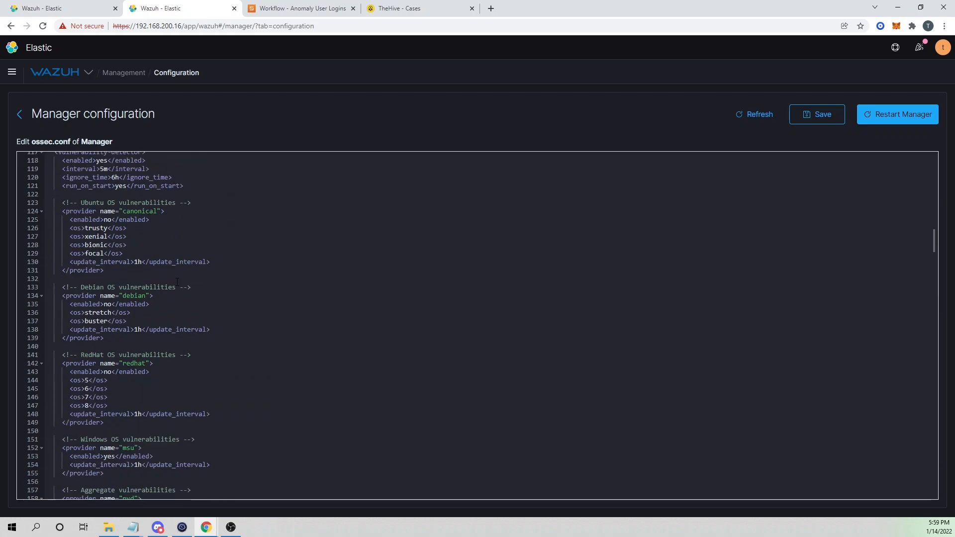
{"action": "scroll", "coordinate": [159, 285], "scroll_direction": "down", "scroll_amount": 13}
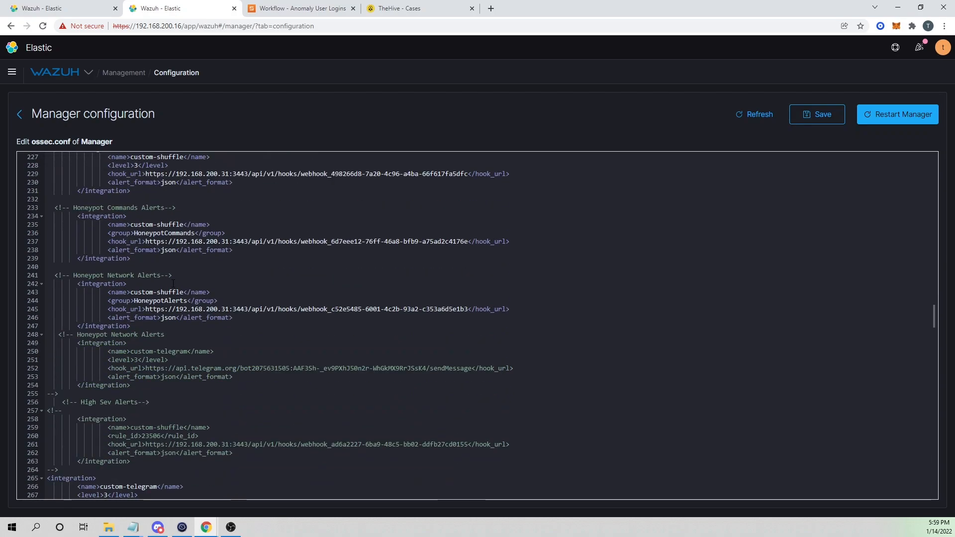
{"action": "scroll", "coordinate": [160, 285], "scroll_direction": "down", "scroll_amount": 1}
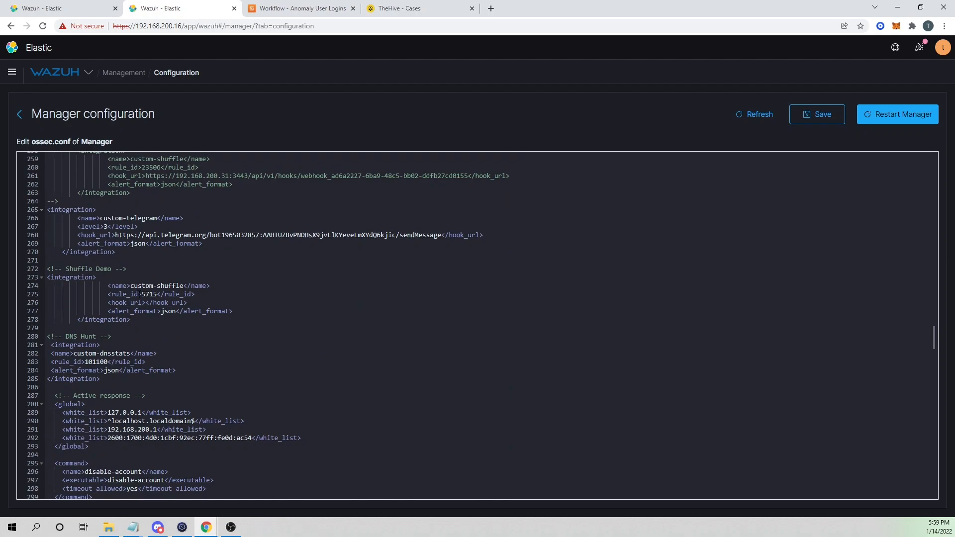
{"action": "left_click", "coordinate": [145, 303]}
{"action": "scroll", "coordinate": [172, 189], "scroll_direction": "down", "scroll_amount": 3}
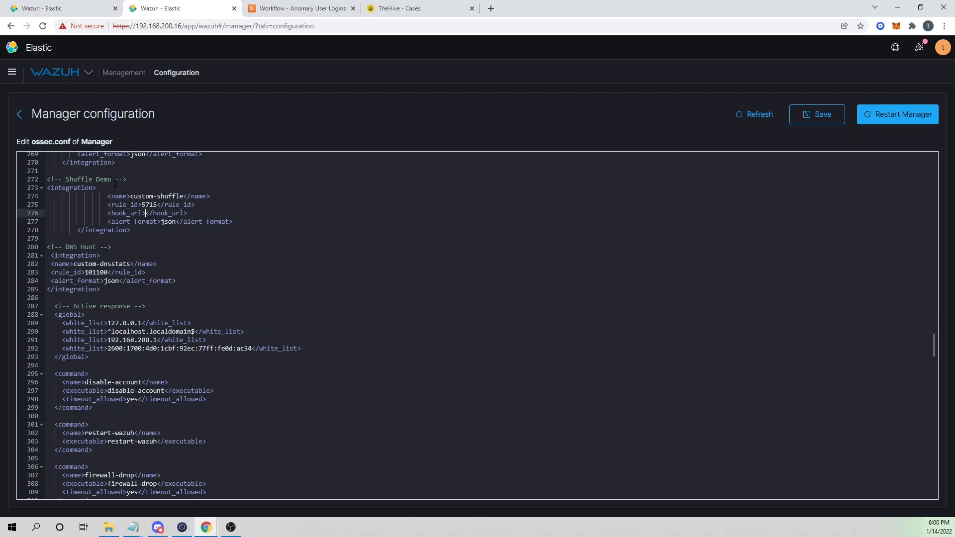
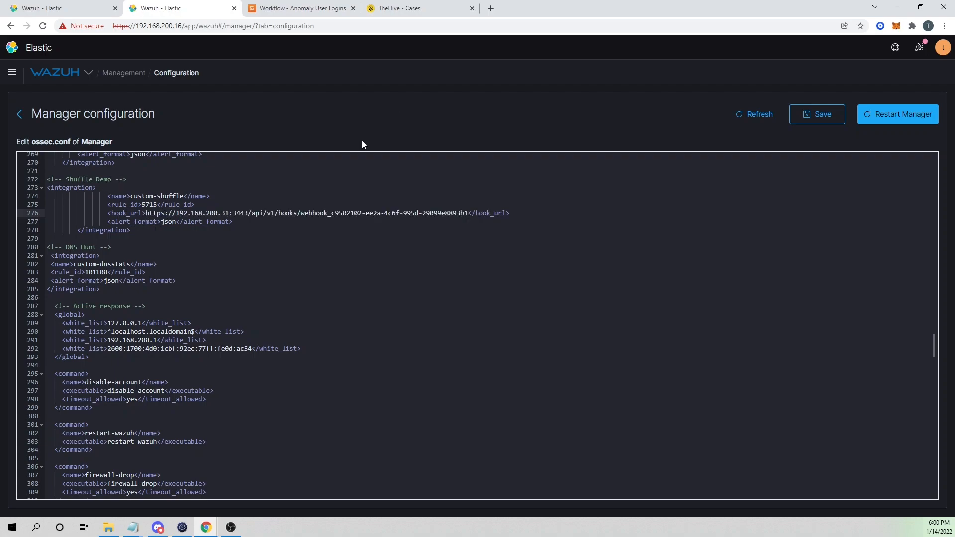
Check the rule_id 5715 and hook_url lines against the sshd authentication success event.
{"action": "left_click", "coordinate": [104, 204]}
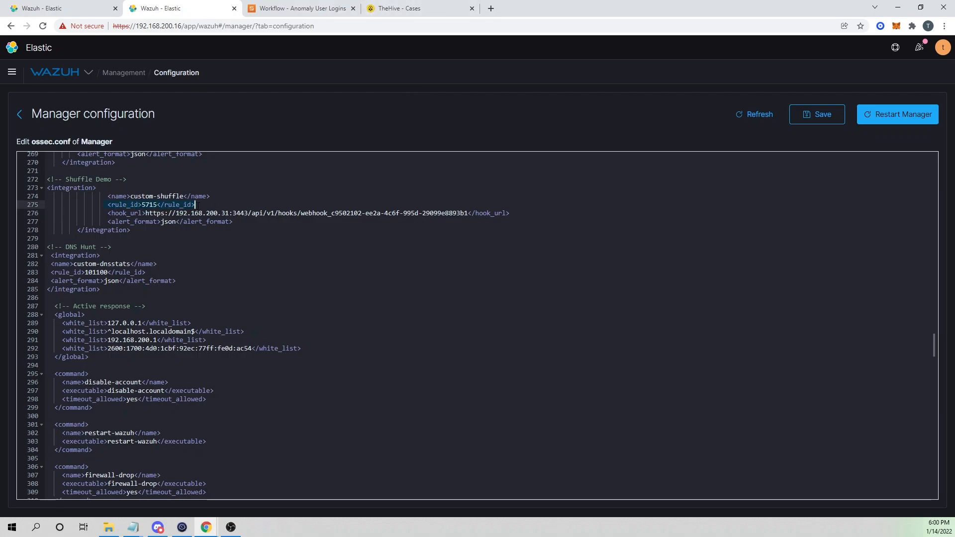
{"action": "left_click_drag", "start_coordinate": [145, 213], "coordinate": [336, 213]}
{"action": "left_click_drag", "start_coordinate": [138, 198], "coordinate": [192, 204]}
{"action": "left_click", "coordinate": [63, 6]}
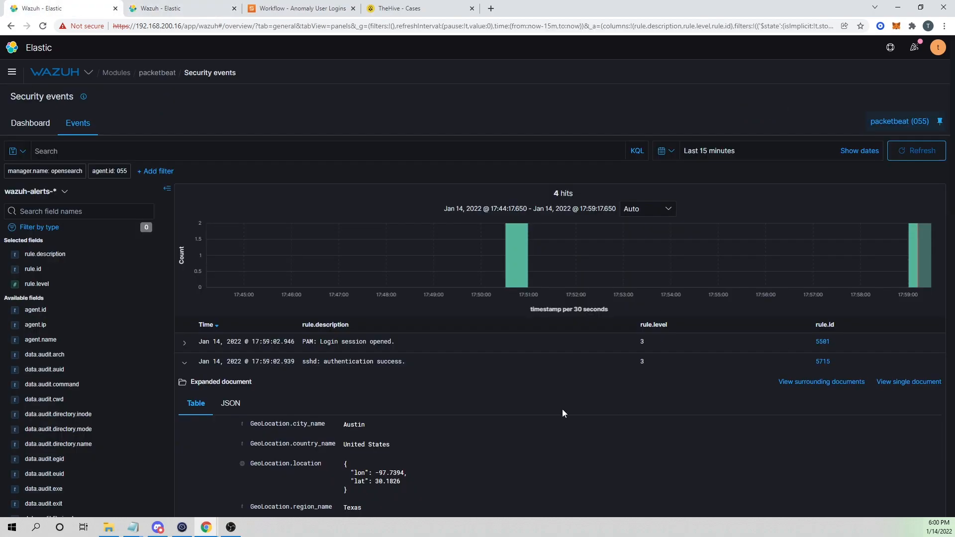
{"action": "left_click_drag", "start_coordinate": [331, 362], "coordinate": [404, 367]}
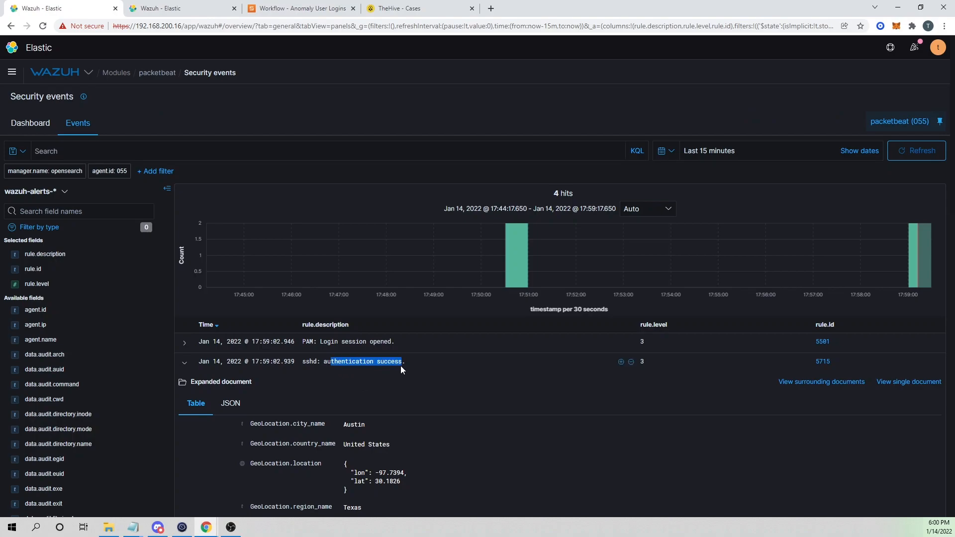
Save ossec.conf and restart the Wazuh manager, confirming the restart.
{"action": "left_click", "coordinate": [153, 8]}
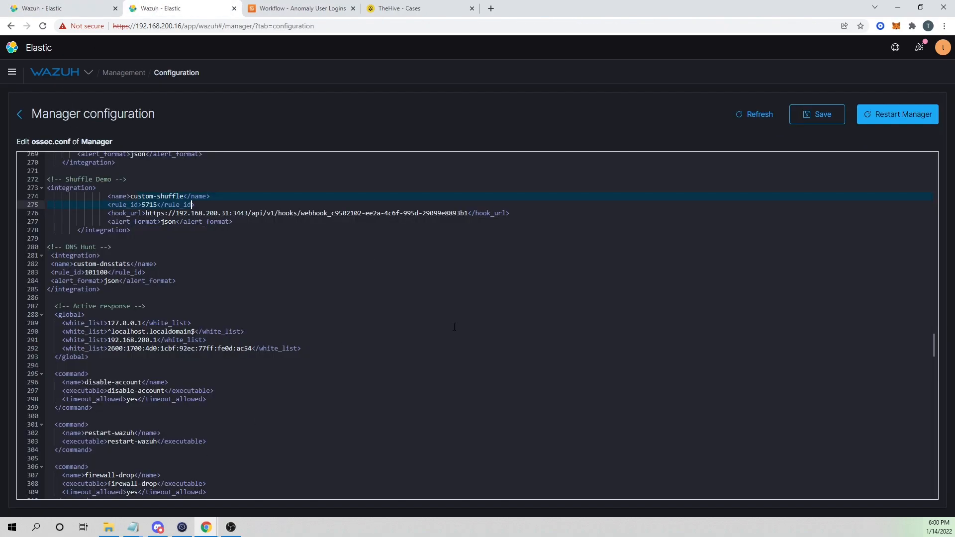
{"action": "left_click", "coordinate": [830, 115]}
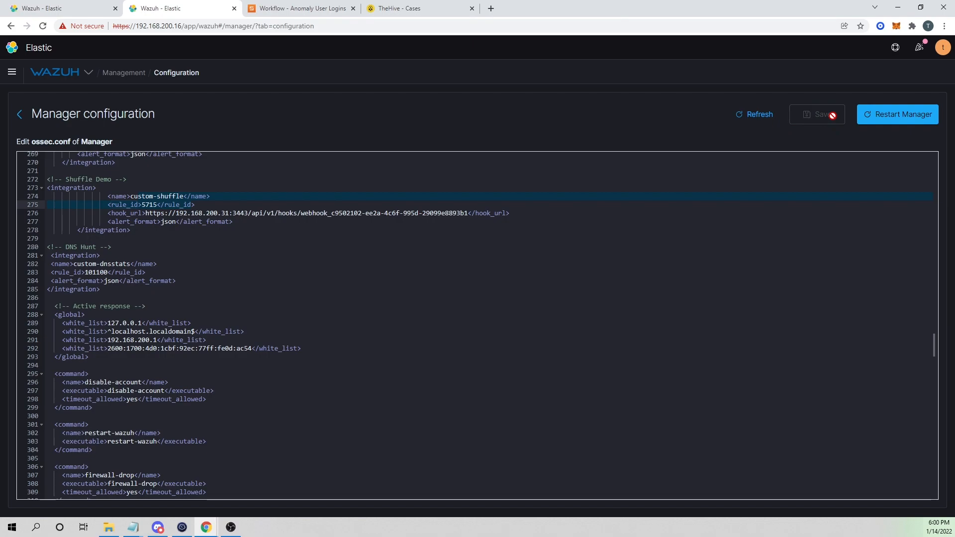
{"action": "left_click", "coordinate": [887, 114]}
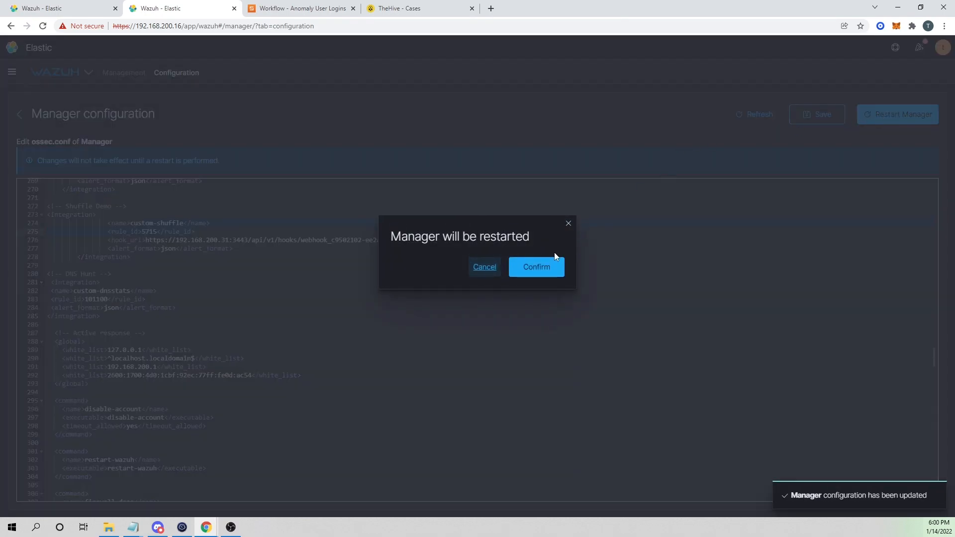
{"action": "left_click", "coordinate": [538, 267]}
{"action": "left_click", "coordinate": [301, 9]}
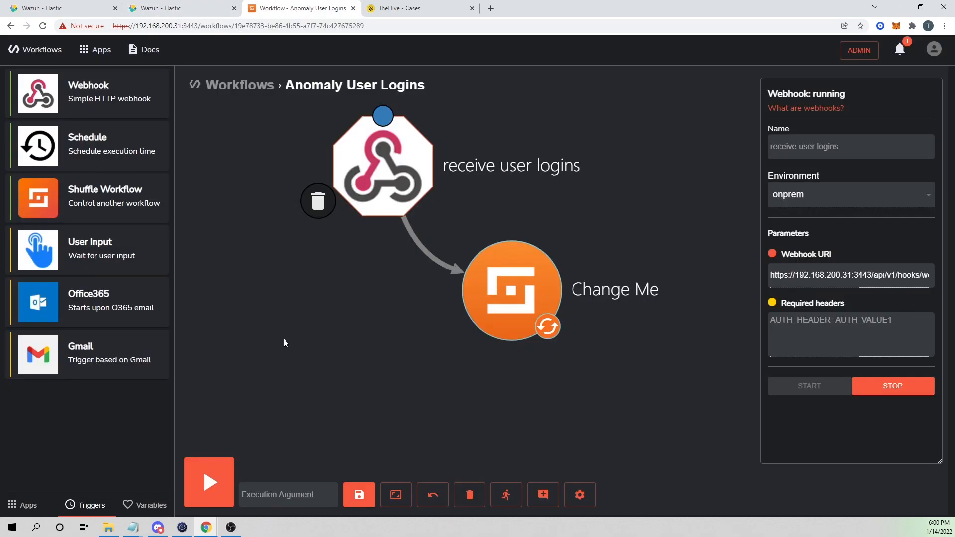
Replace the Change Me step's 'Hello world' Call with the execution argument $exec.
{"action": "left_click", "coordinate": [529, 292]}
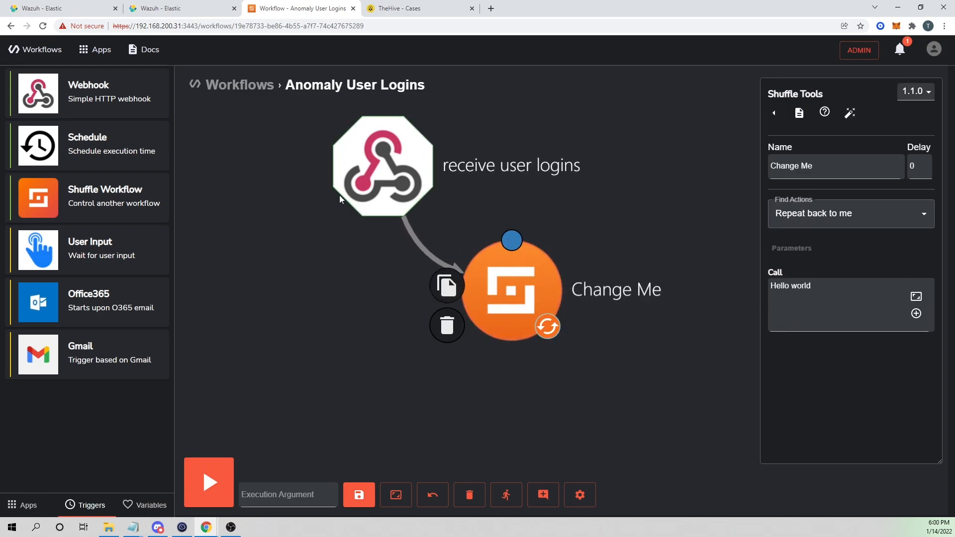
{"action": "triple_click", "coordinate": [830, 294]}
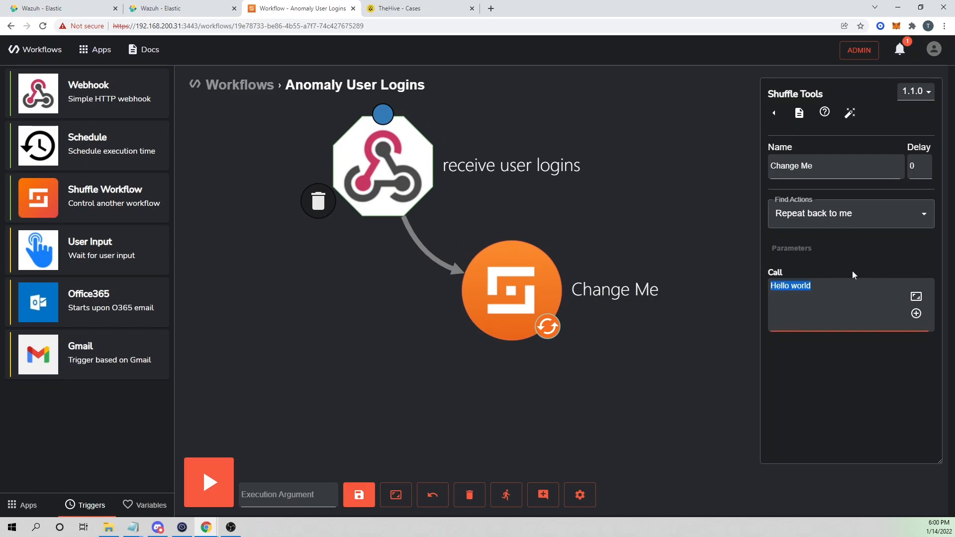
{"action": "key", "text": "BackSpace"}
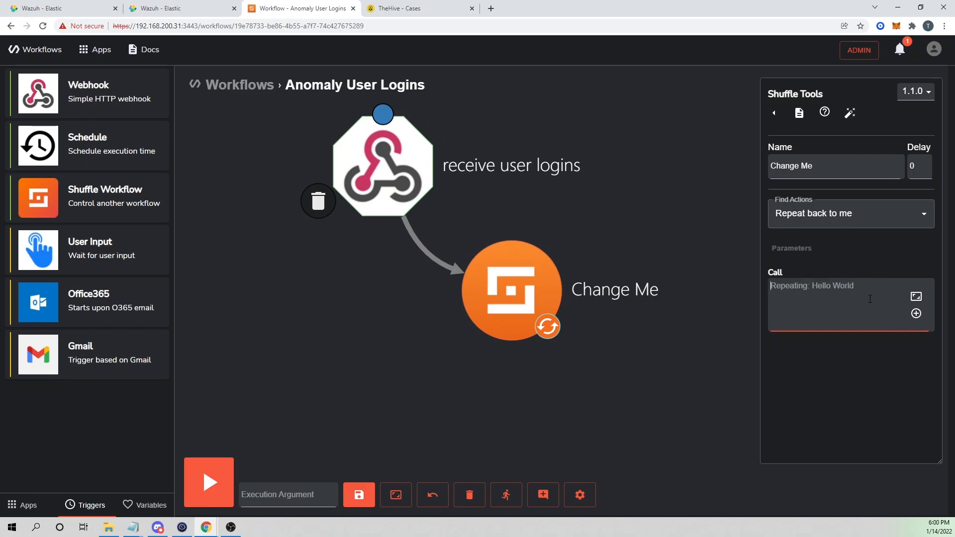
{"action": "left_click", "coordinate": [917, 314]}
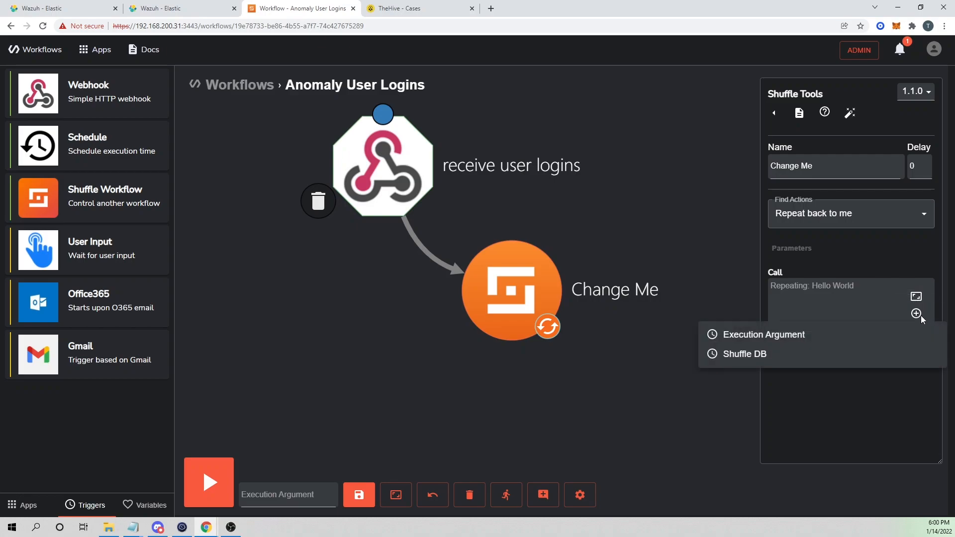
{"action": "left_click", "coordinate": [746, 338]}
Rename the step to repeat_webhook and save the workflow.
{"action": "left_click", "coordinate": [792, 165]}
{"action": "triple_click", "coordinate": [792, 165]}
{"action": "type", "text": "ew"}
{"action": "key", "text": "BackSpace"}
{"action": "type", "text": "re"}
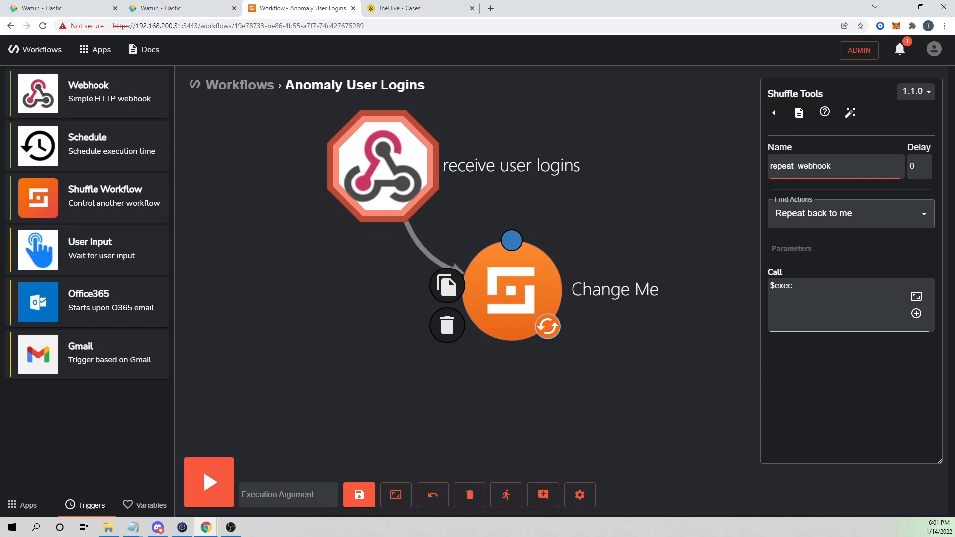
{"action": "left_click", "coordinate": [357, 494]}
{"action": "left_click", "coordinate": [166, 6]}
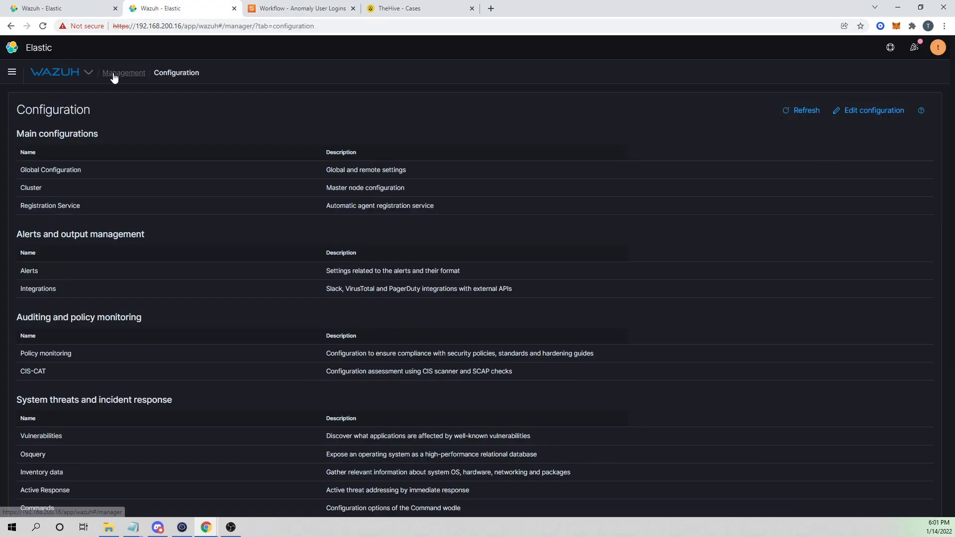
{"action": "left_click", "coordinate": [884, 123]}
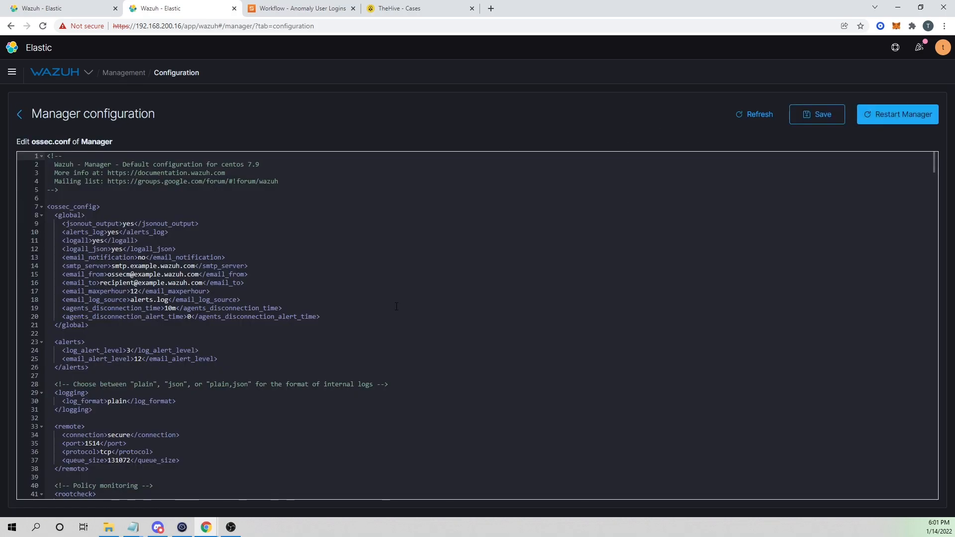
{"action": "left_click", "coordinate": [20, 115]}
{"action": "left_click", "coordinate": [65, 8]}
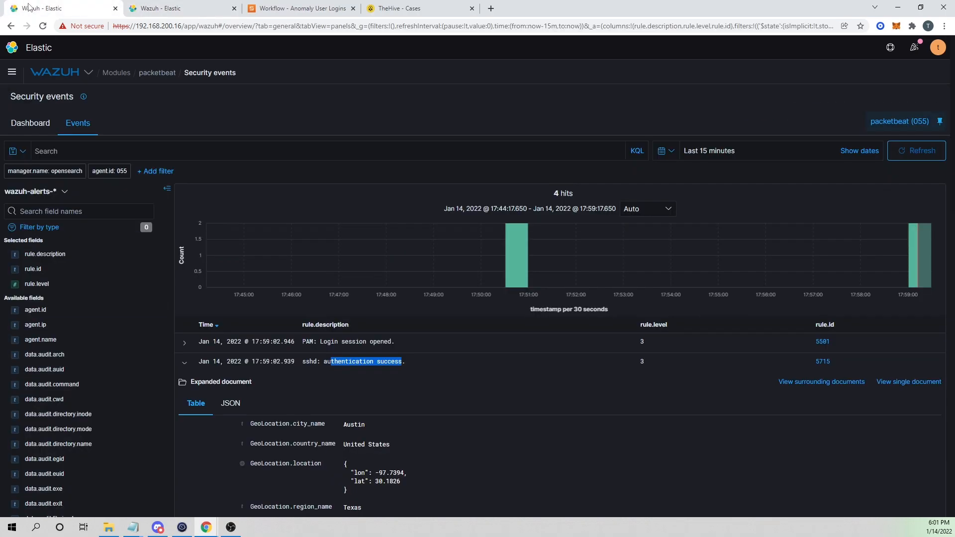
{"action": "left_click", "coordinate": [219, 7]}
{"action": "left_click", "coordinate": [277, 7]}
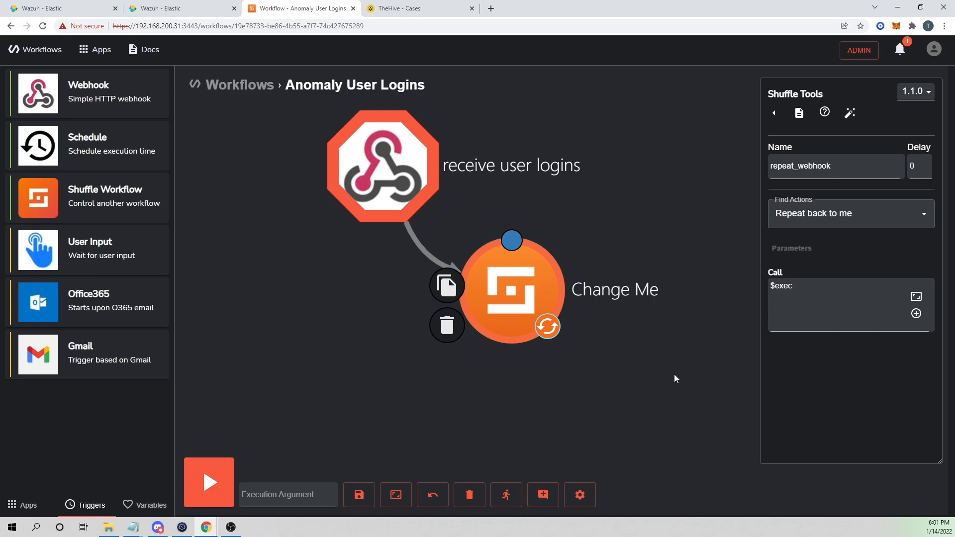
Duplicate the SSH session in the terminal client to generate a new login.
{"action": "left_click", "coordinate": [506, 495]}
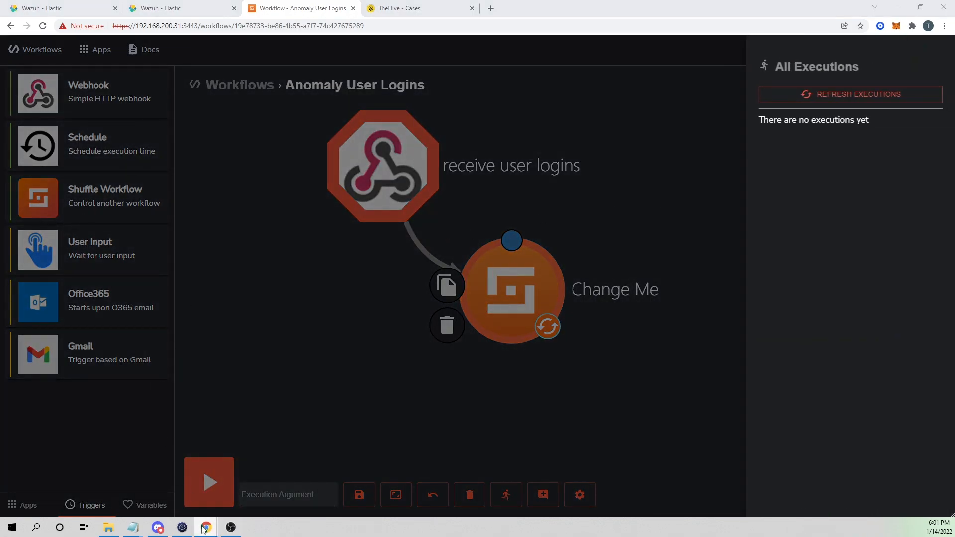
{"action": "left_click", "coordinate": [182, 527]}
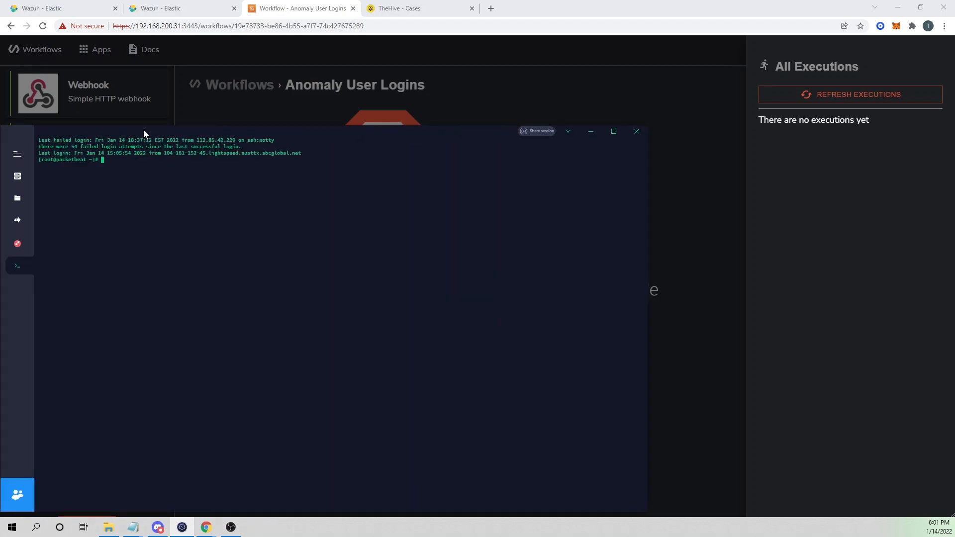
{"action": "right_click", "coordinate": [26, 272]}
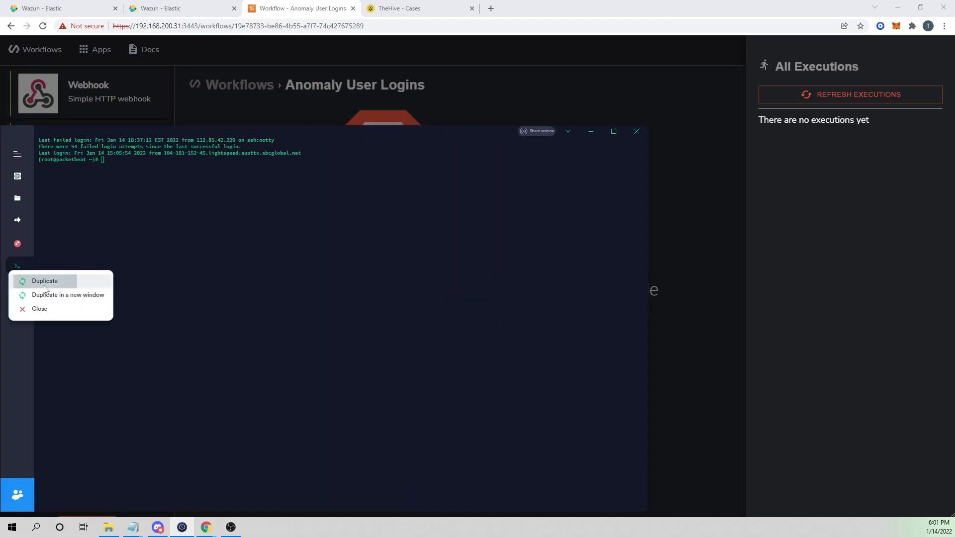
{"action": "left_click", "coordinate": [44, 280]}
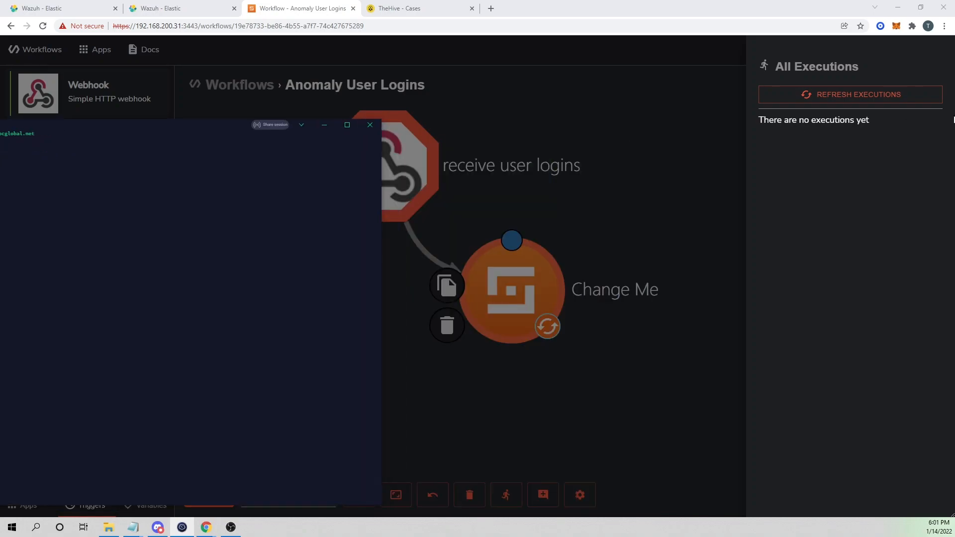
{"action": "left_click", "coordinate": [884, 99]}
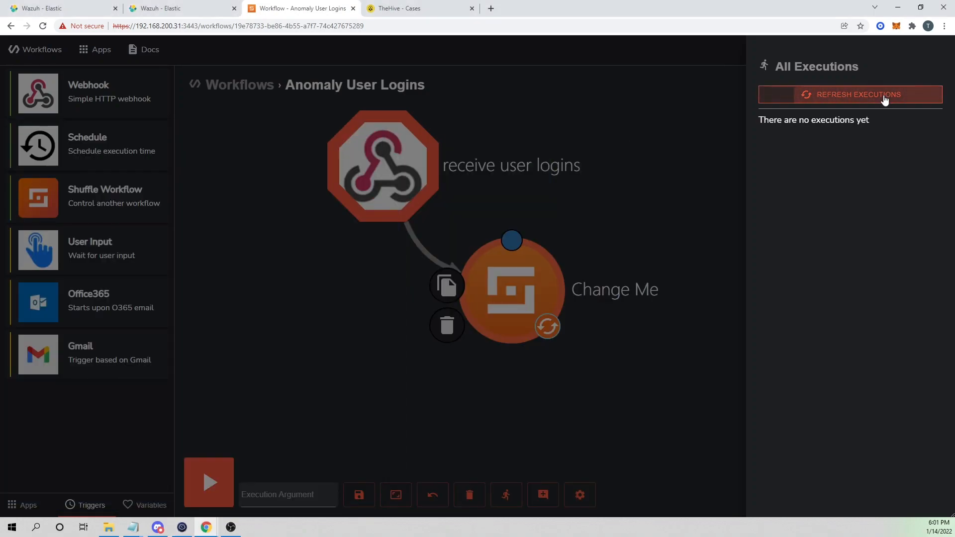
{"action": "left_click", "coordinate": [884, 95]}
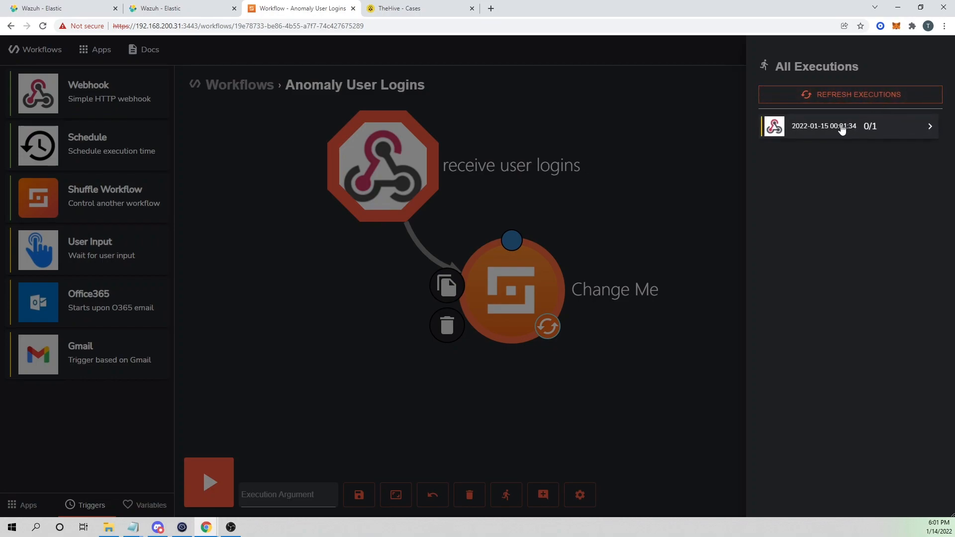
{"action": "left_click", "coordinate": [843, 129]}
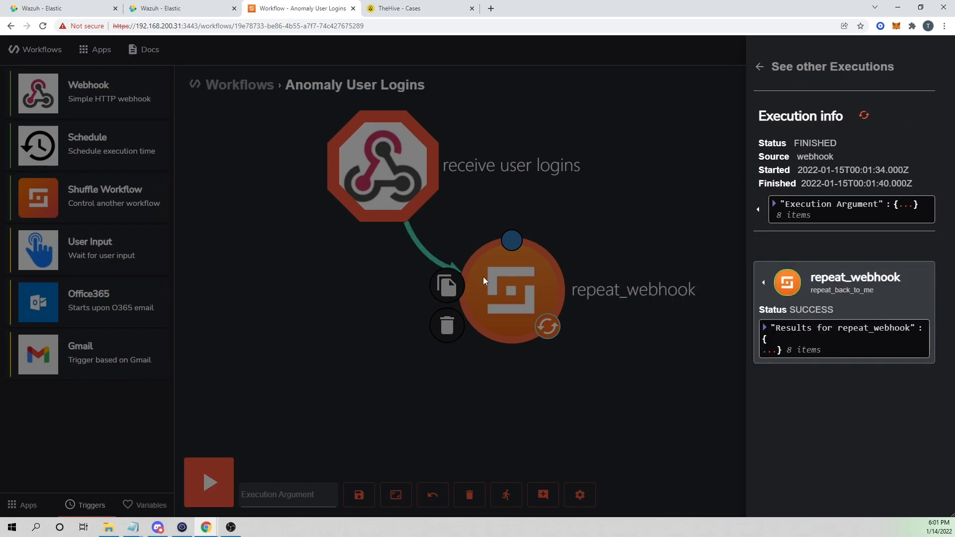
Scroll through repeat_webhook's SUCCESS result echoing the full rule 5715 alert, then close it.
{"action": "left_click", "coordinate": [764, 283]}
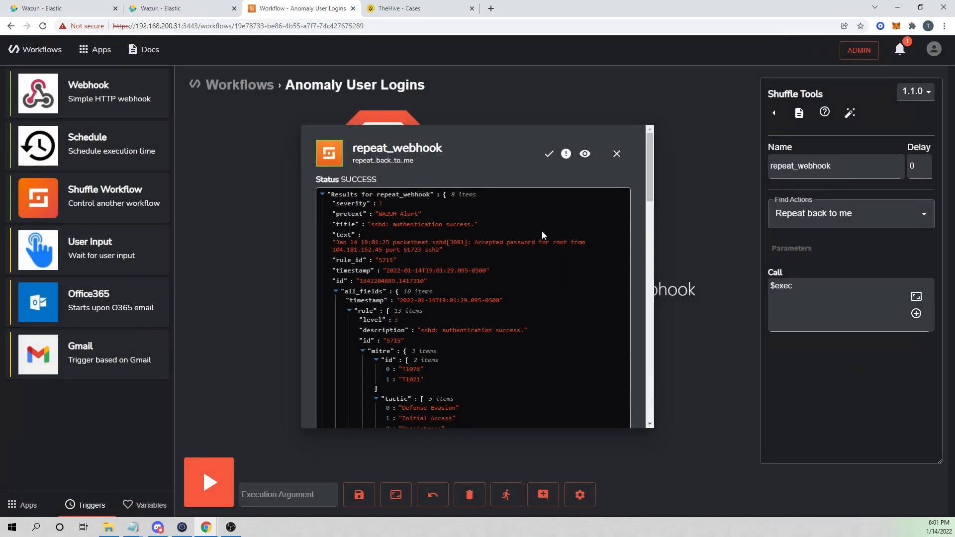
{"action": "scroll", "coordinate": [393, 214], "scroll_direction": "down", "scroll_amount": 1}
{"action": "scroll", "coordinate": [464, 271], "scroll_direction": "down", "scroll_amount": 2}
{"action": "scroll", "coordinate": [448, 244], "scroll_direction": "up", "scroll_amount": 4}
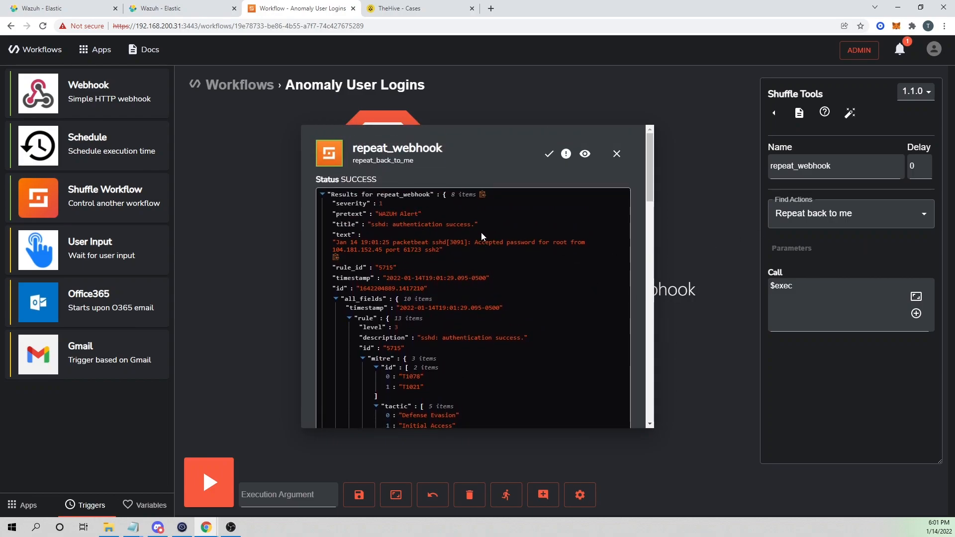
{"action": "scroll", "coordinate": [545, 288], "scroll_direction": "down", "scroll_amount": 4}
{"action": "scroll", "coordinate": [545, 289], "scroll_direction": "down", "scroll_amount": 9}
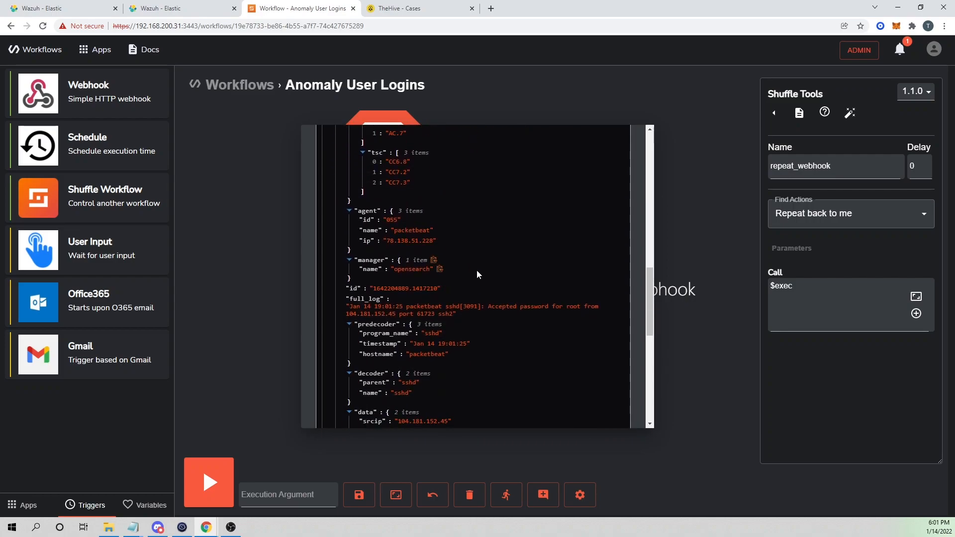
{"action": "scroll", "coordinate": [475, 264], "scroll_direction": "down", "scroll_amount": 3}
{"action": "scroll", "coordinate": [460, 229], "scroll_direction": "up", "scroll_amount": 1}
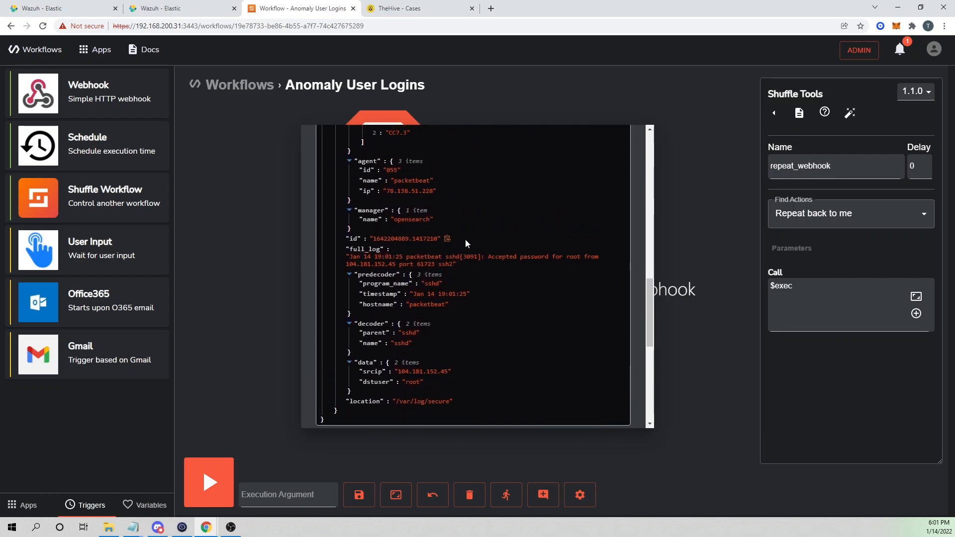
{"action": "scroll", "coordinate": [603, 276], "scroll_direction": "down", "scroll_amount": 2}
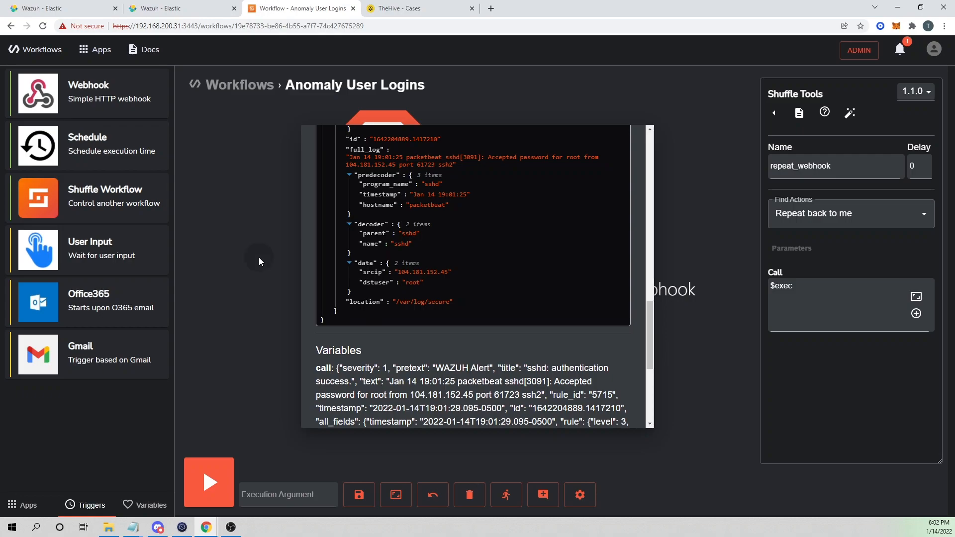
{"action": "scroll", "coordinate": [589, 216], "scroll_direction": "up", "scroll_amount": 10}
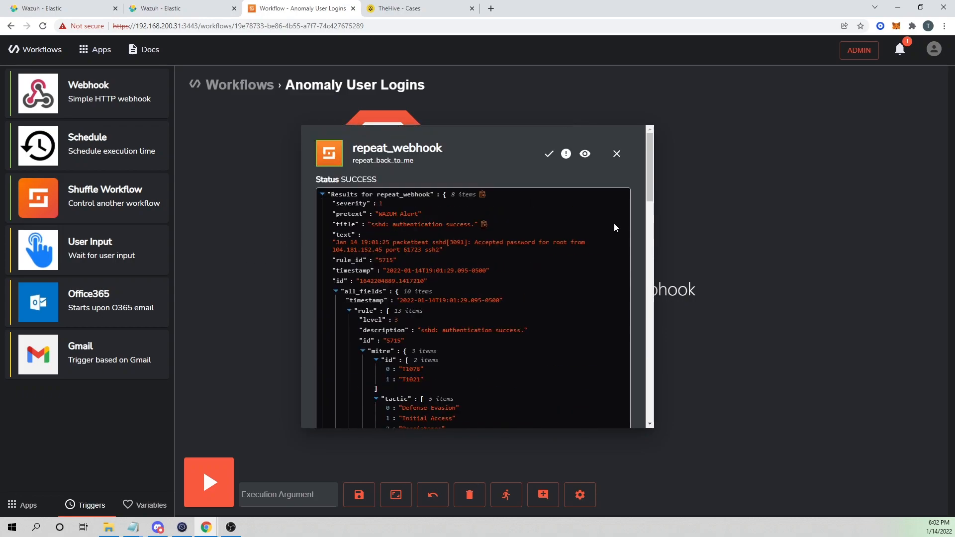
{"action": "left_click", "coordinate": [617, 154]}
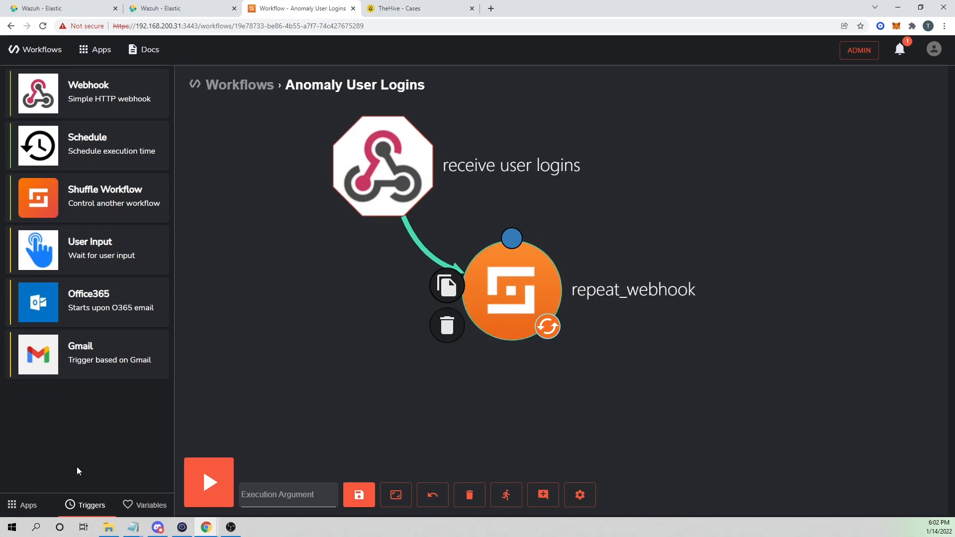
Add a Shuffle Tools step below repeat_webhook.
{"action": "left_click", "coordinate": [22, 505]}
{"action": "left_click_drag", "start_coordinate": [249, 323], "coordinate": [501, 423]}
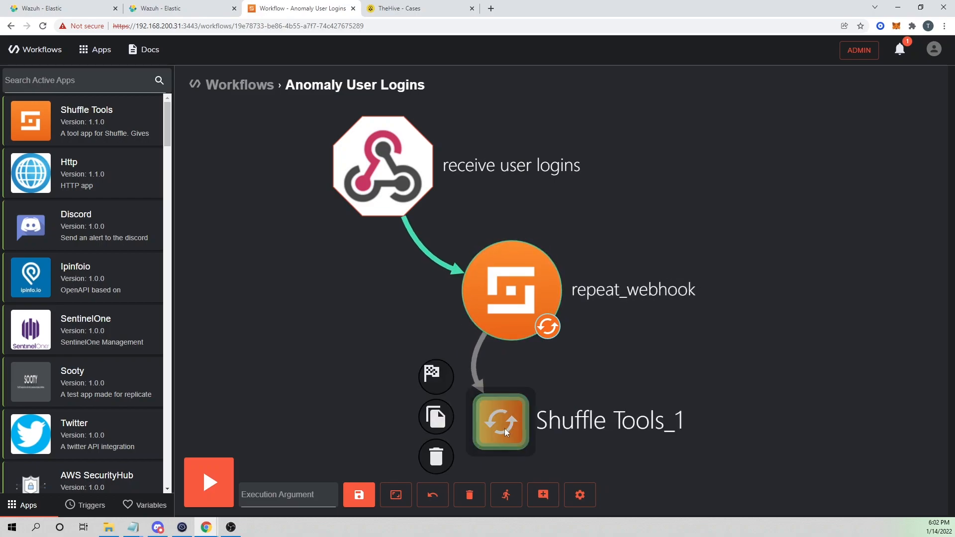
{"action": "left_click", "coordinate": [505, 428]}
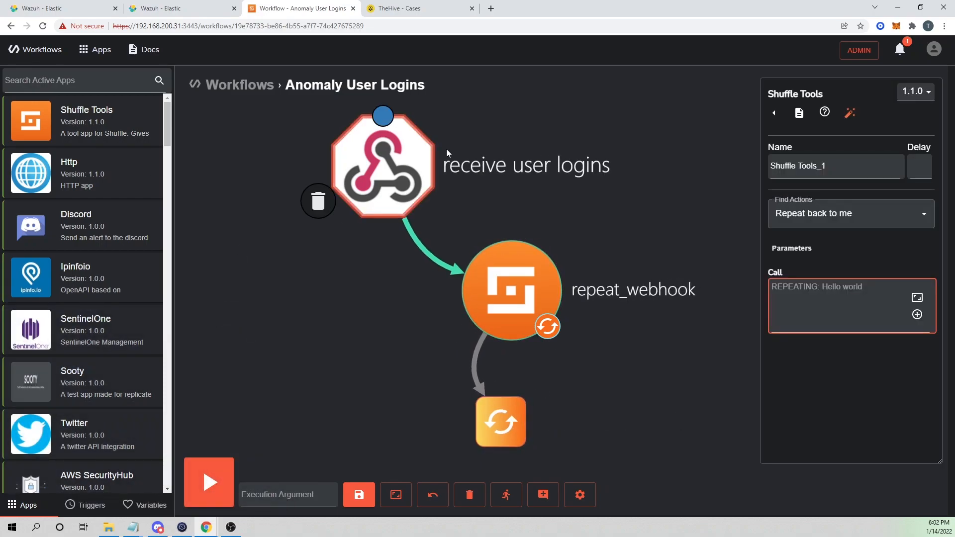
Set the Shuffle Tools_1 action to Check cache contains and begin the Key field.
{"action": "left_click", "coordinate": [826, 214]}
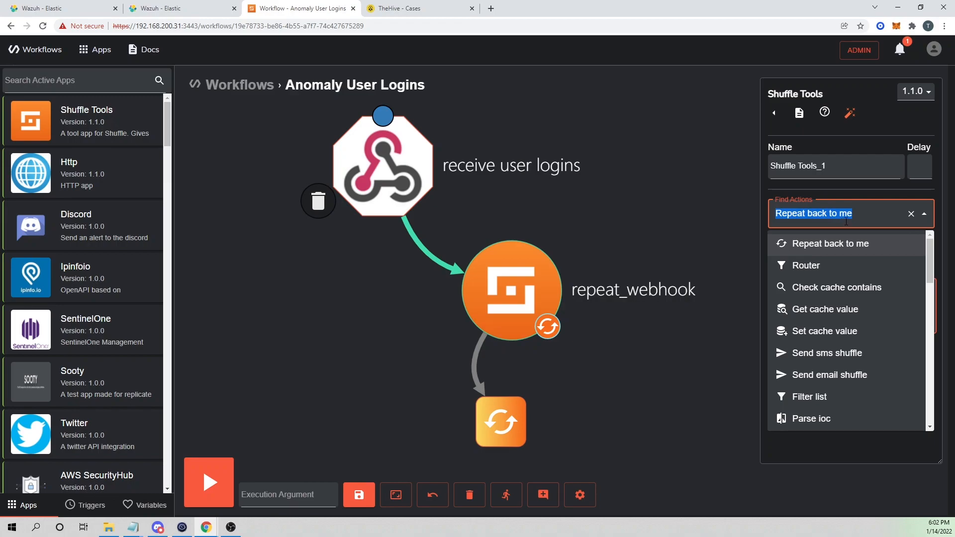
{"action": "left_click", "coordinate": [849, 287]}
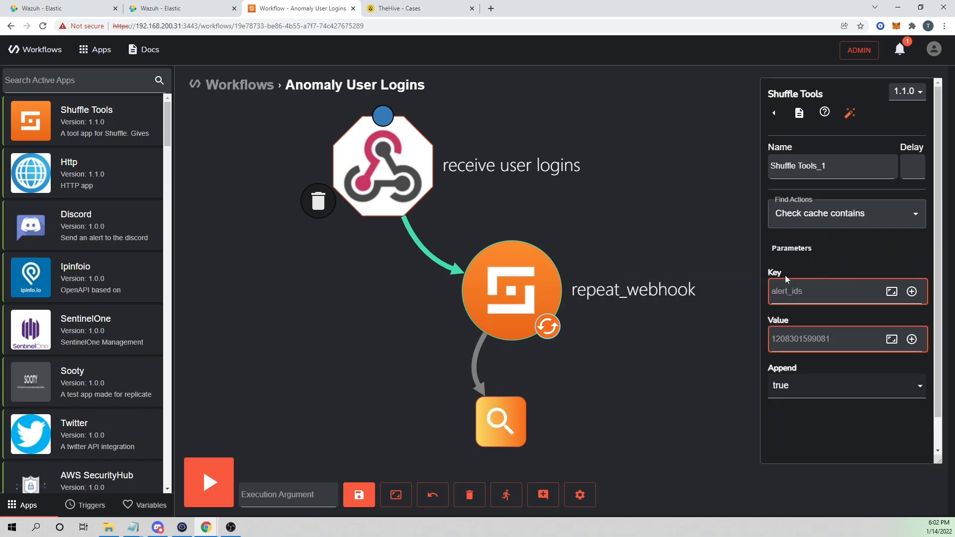
{"action": "mouse_move", "coordinate": [775, 273]}
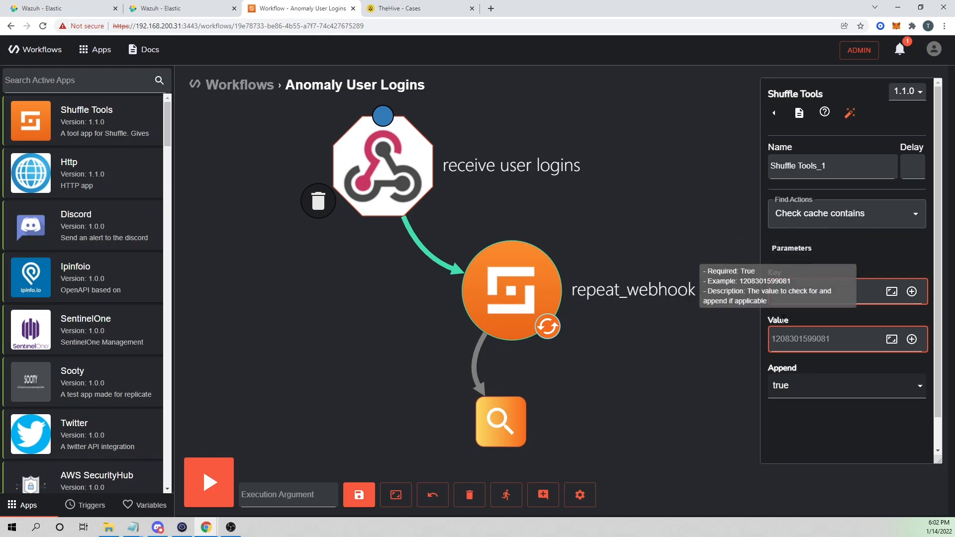
{"action": "left_click", "coordinate": [815, 298]}
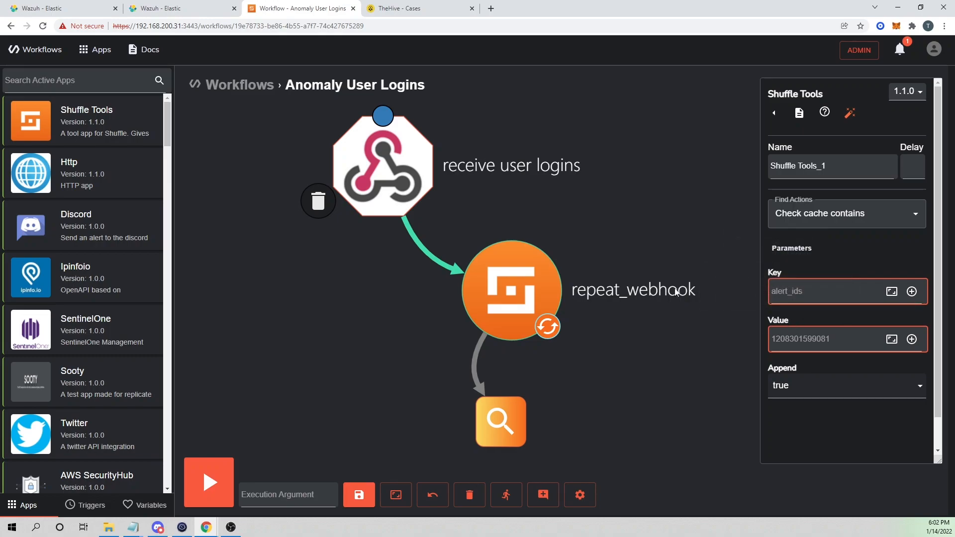
Set the Key to repeat_webhook's all_fields.data.dstuser.
{"action": "left_click", "coordinate": [917, 293]}
{"action": "mouse_move", "coordinate": [762, 354]}
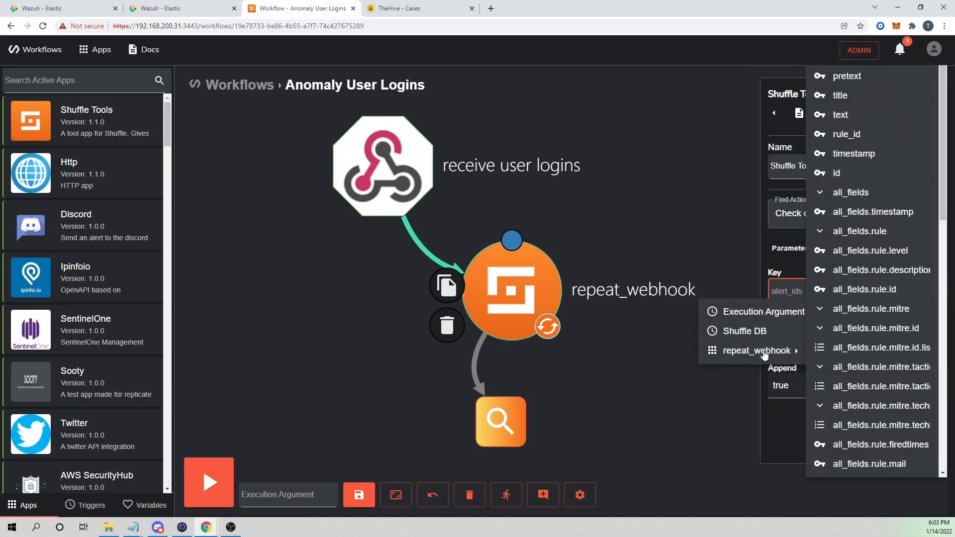
{"action": "scroll", "coordinate": [853, 365], "scroll_direction": "down", "scroll_amount": 12}
{"action": "scroll", "coordinate": [875, 409], "scroll_direction": "down", "scroll_amount": 1}
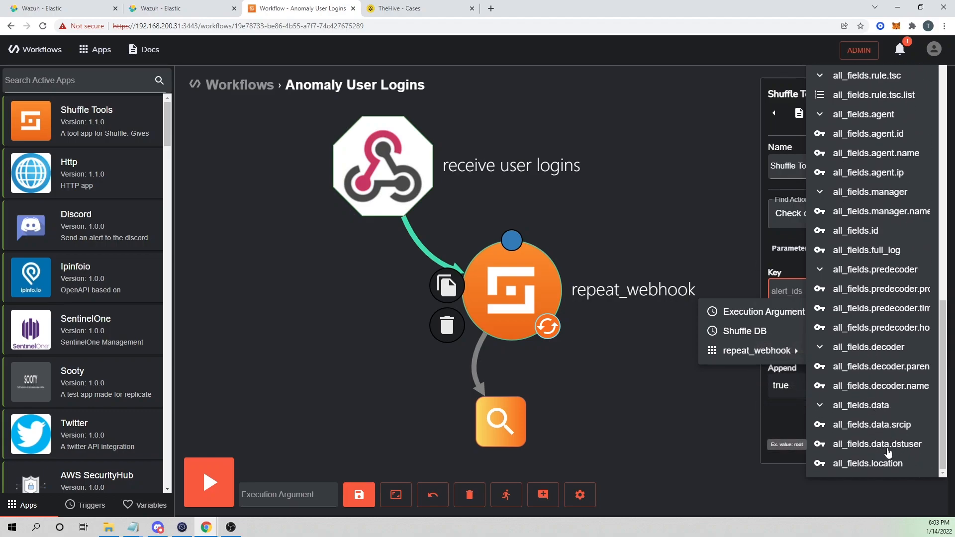
{"action": "left_click", "coordinate": [845, 445]}
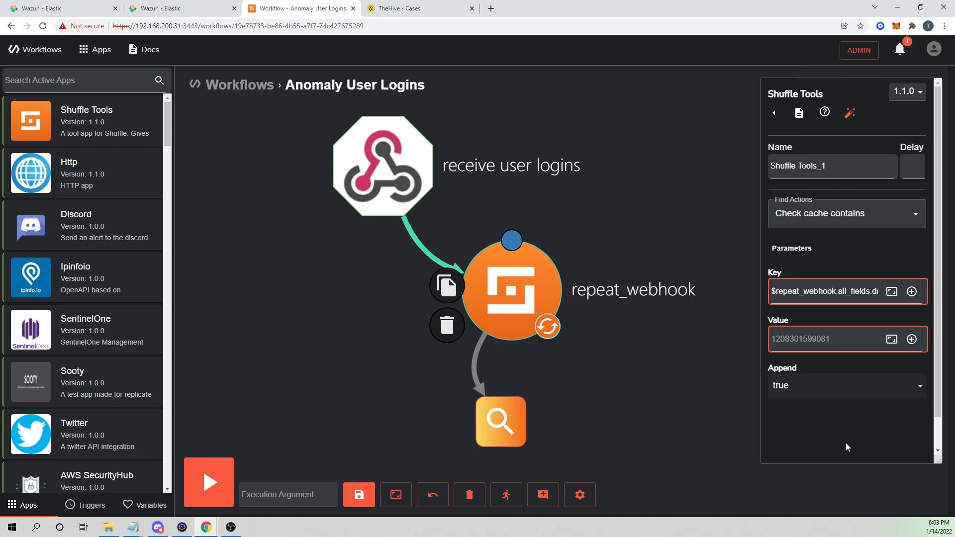
Set the Value to repeat_webhook's all_fields.data.srcip and save the workflow.
{"action": "left_click", "coordinate": [817, 343]}
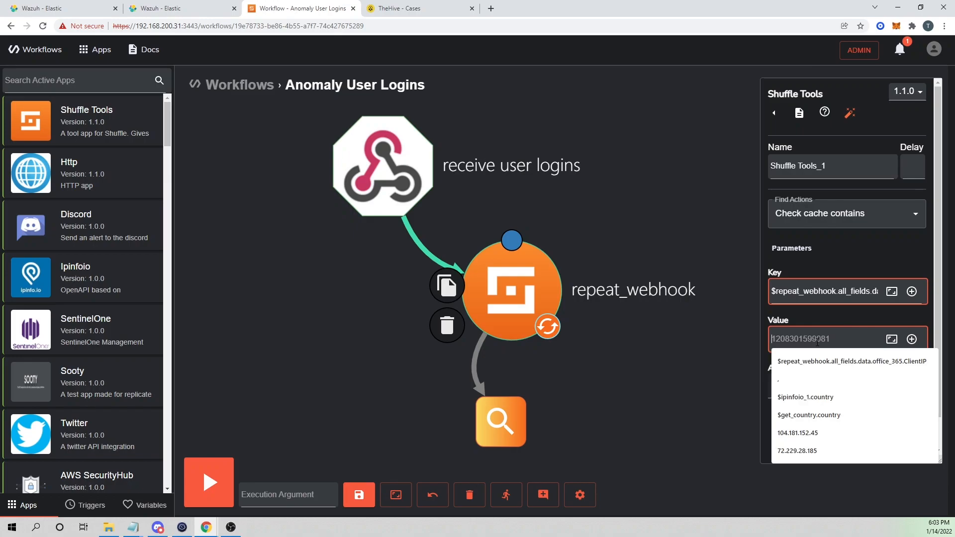
{"action": "left_click", "coordinate": [912, 339]}
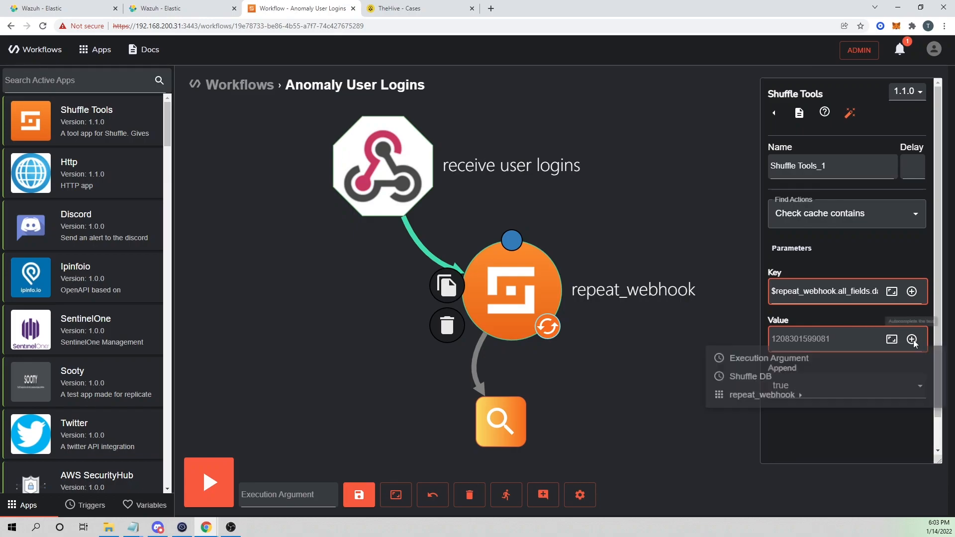
{"action": "mouse_move", "coordinate": [741, 410]}
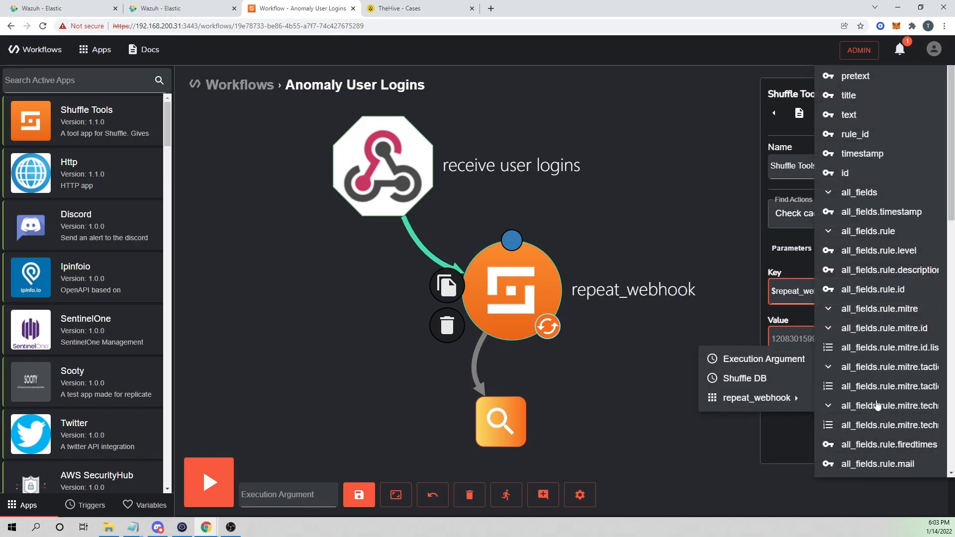
{"action": "scroll", "coordinate": [878, 408], "scroll_direction": "down", "scroll_amount": 8}
{"action": "scroll", "coordinate": [877, 422], "scroll_direction": "down", "scroll_amount": 5}
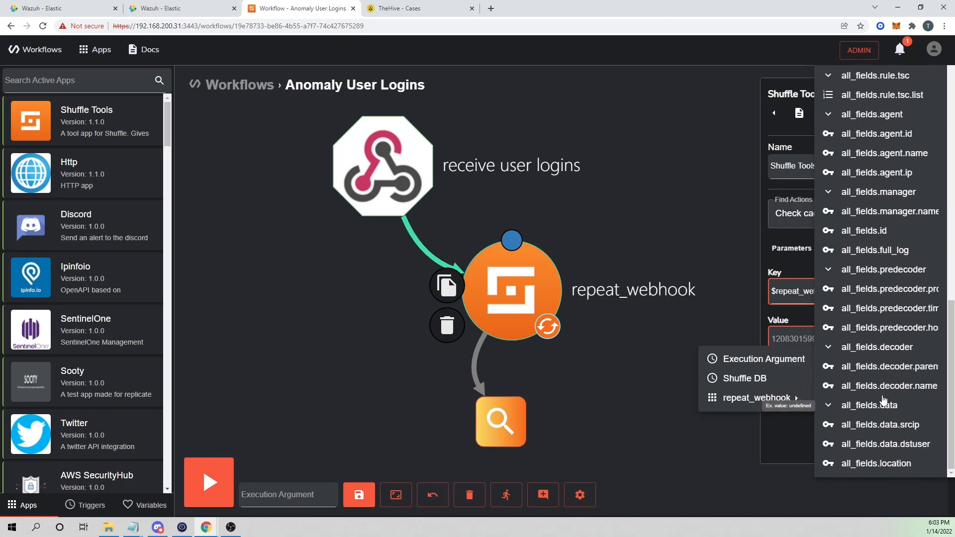
{"action": "left_click", "coordinate": [885, 427]}
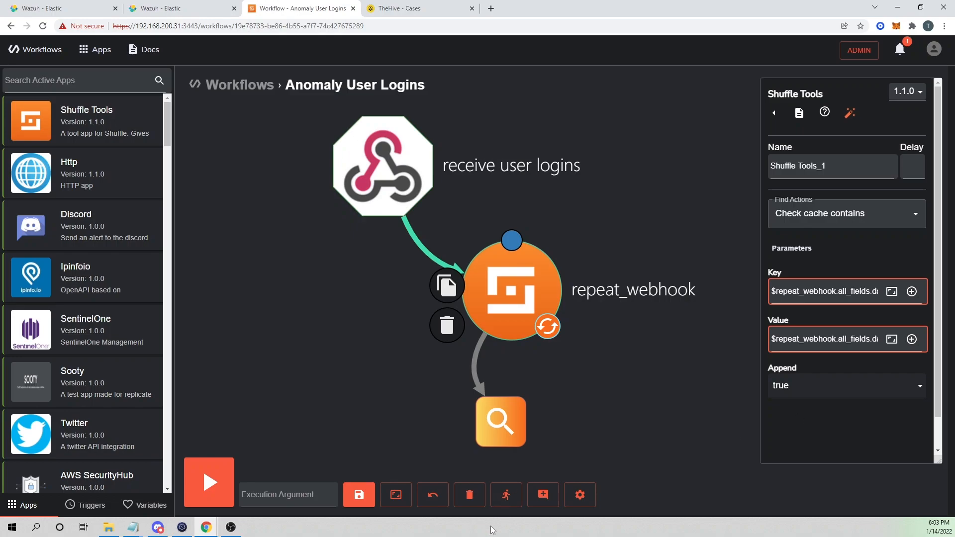
{"action": "left_click", "coordinate": [360, 503]}
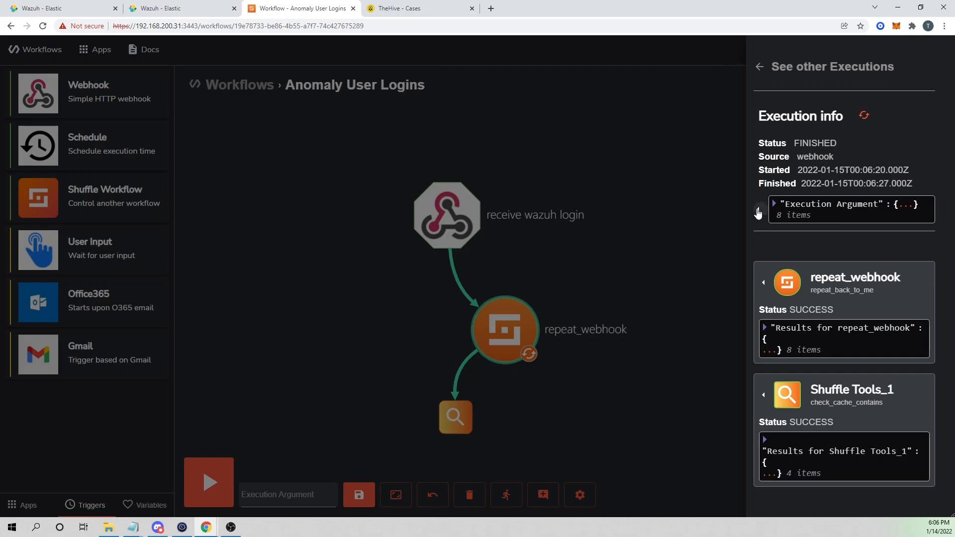
Replace the Shuffle Tools_1 name with store_username_and_sourceip, close its panel, and save.
{"action": "left_click", "coordinate": [464, 418]}
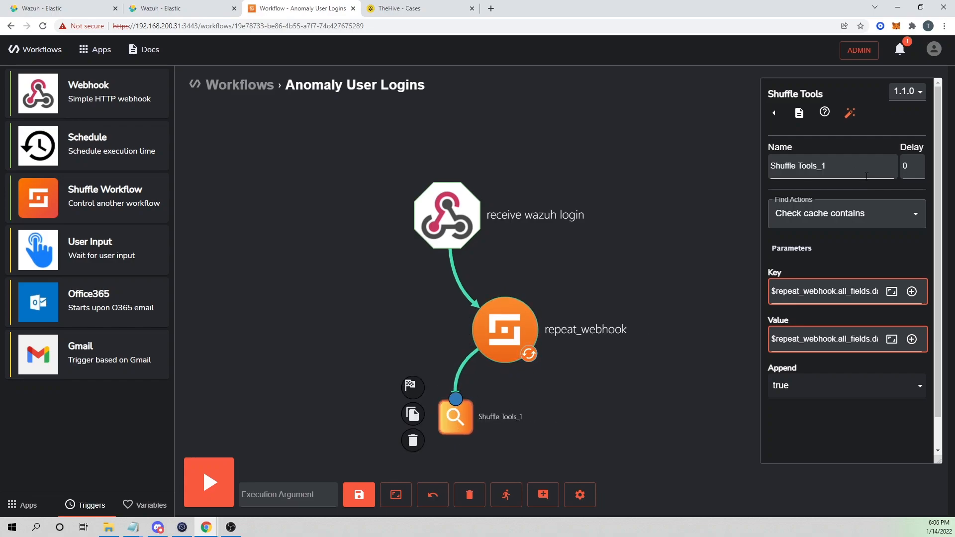
{"action": "triple_click", "coordinate": [810, 157]}
{"action": "type", "text": "s"}
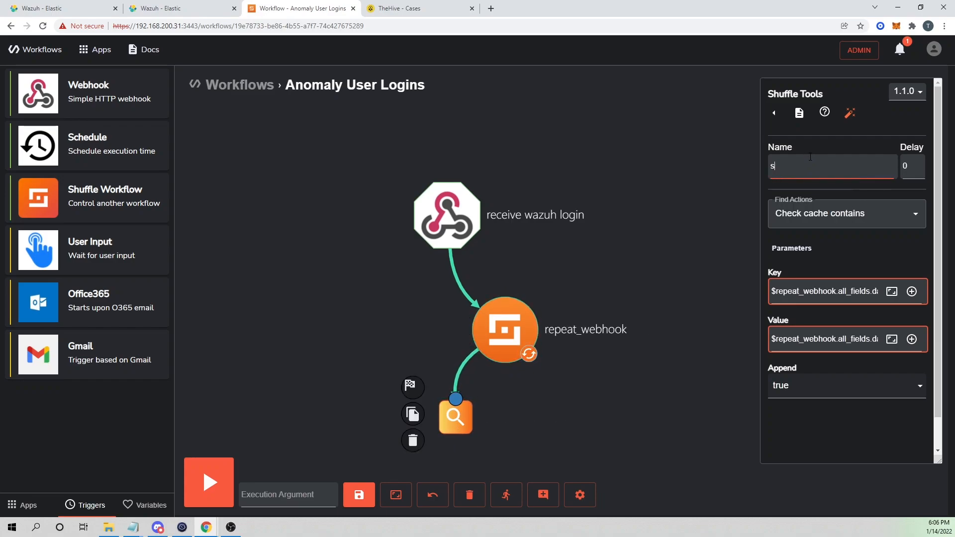
{"action": "type", "text": "tore_username"}
{"action": "type", "text": "_and_p"}
{"action": "type", "text": "source_i"}
{"action": "type", "text": "ip"}
{"action": "left_click", "coordinate": [669, 283]}
{"action": "left_click", "coordinate": [359, 494]}
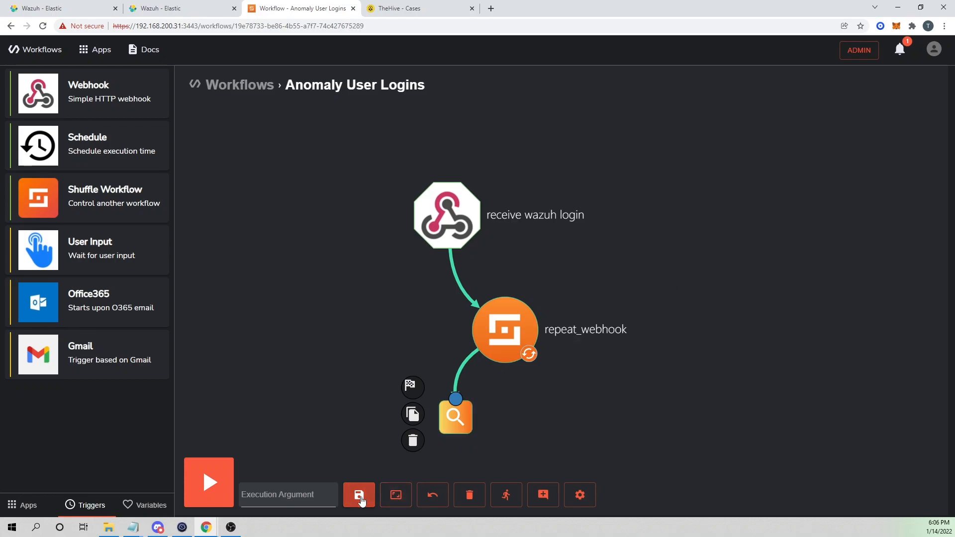
Open the last run's Shuffle Tools_1 result showing found false for key root, value 104.181.152.45.
{"action": "left_click", "coordinate": [507, 495]}
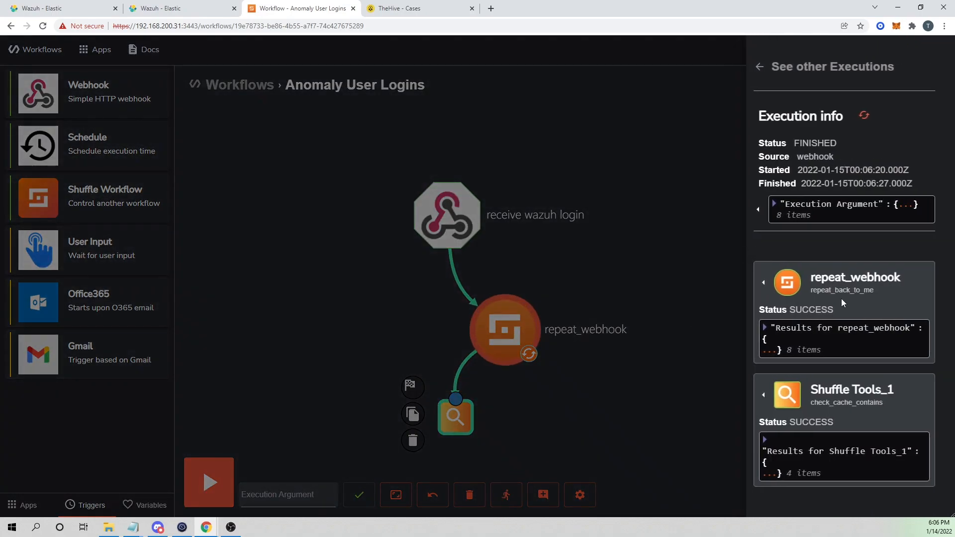
{"action": "left_click", "coordinate": [764, 396]}
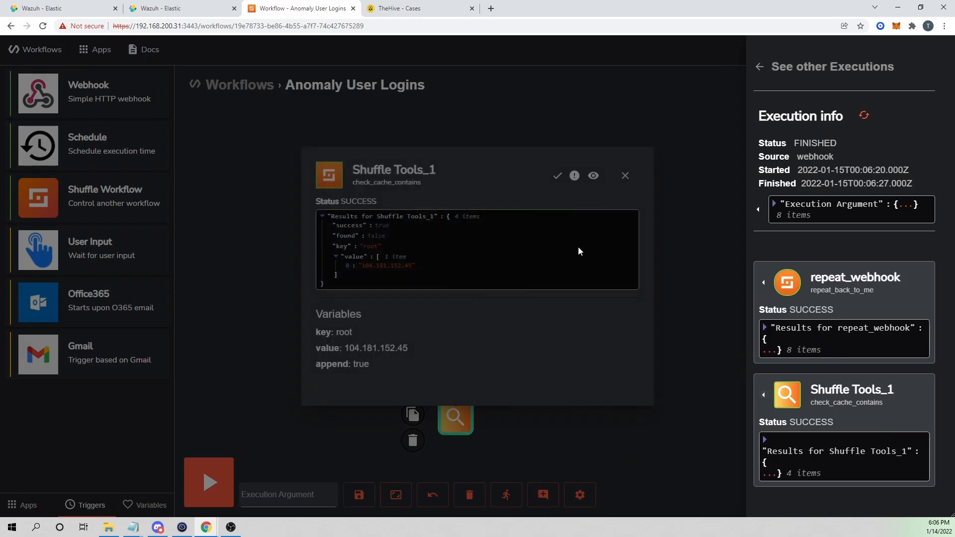
{"action": "left_click", "coordinate": [578, 250]}
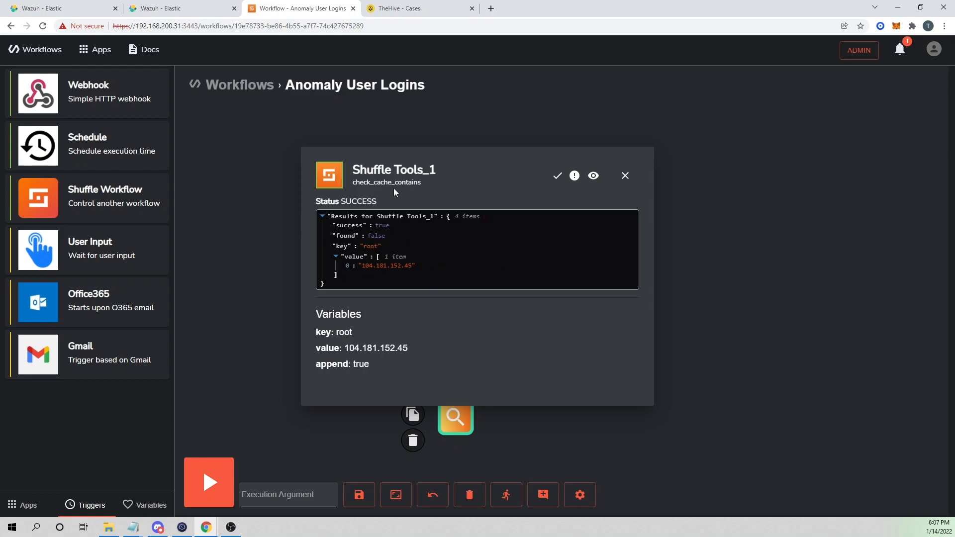
{"action": "left_click", "coordinate": [626, 176]}
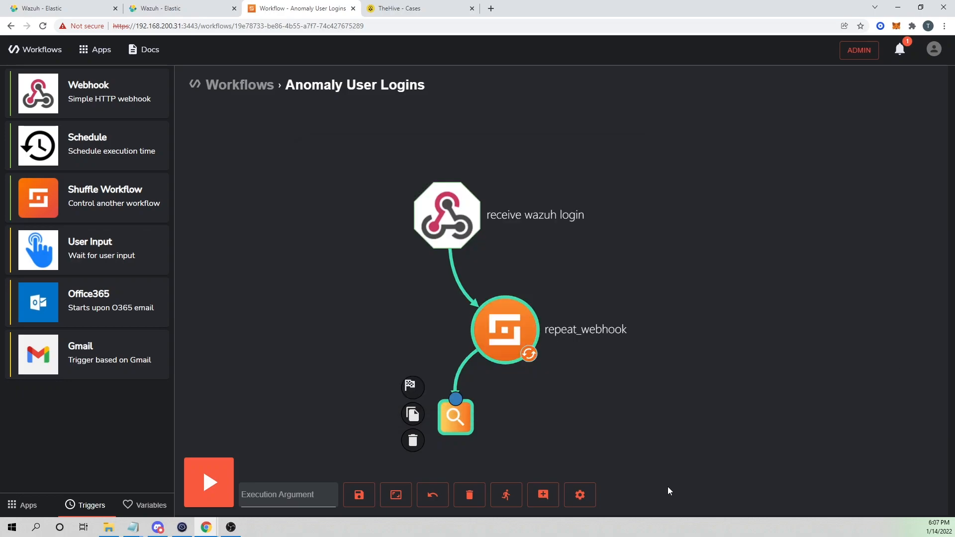
{"action": "left_click", "coordinate": [514, 500]}
{"action": "left_click", "coordinate": [864, 115]}
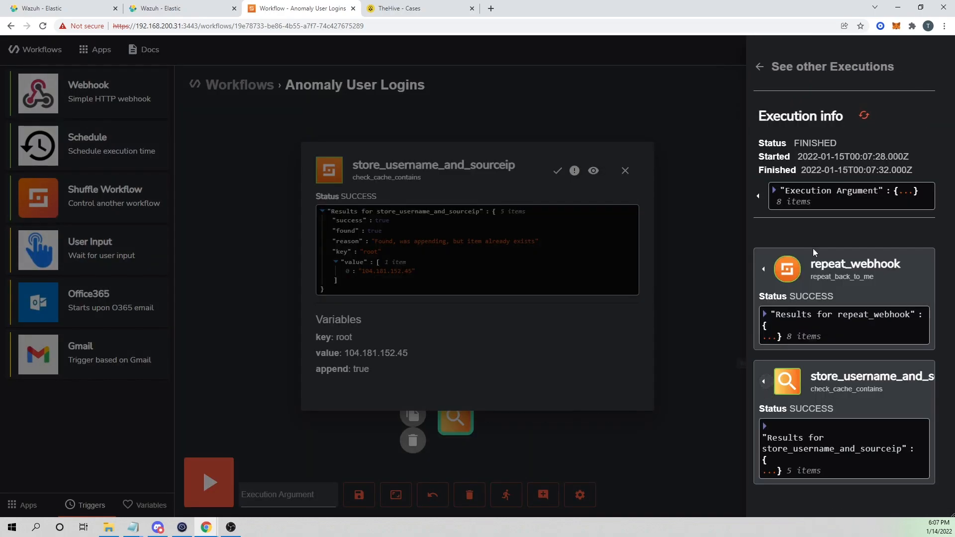
{"action": "left_click", "coordinate": [538, 260]}
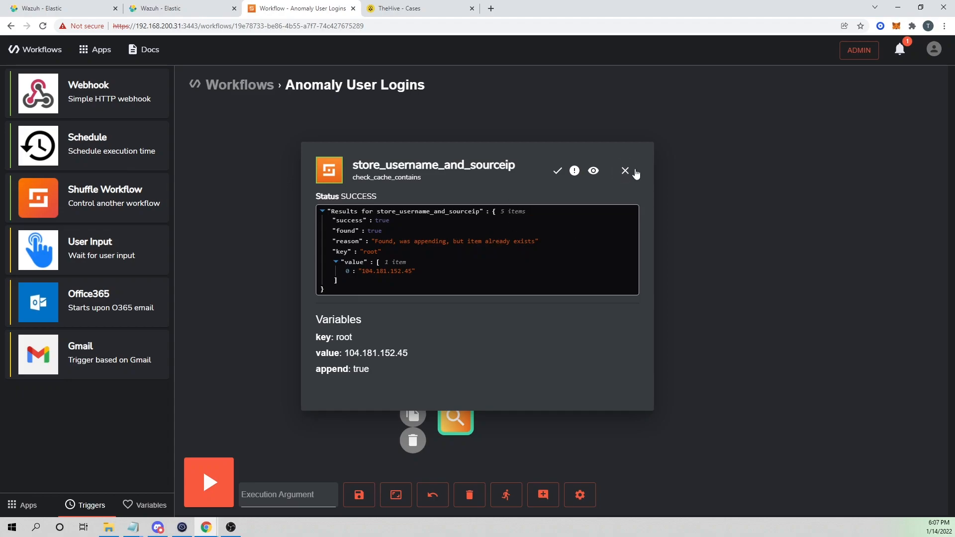
{"action": "left_click", "coordinate": [626, 171]}
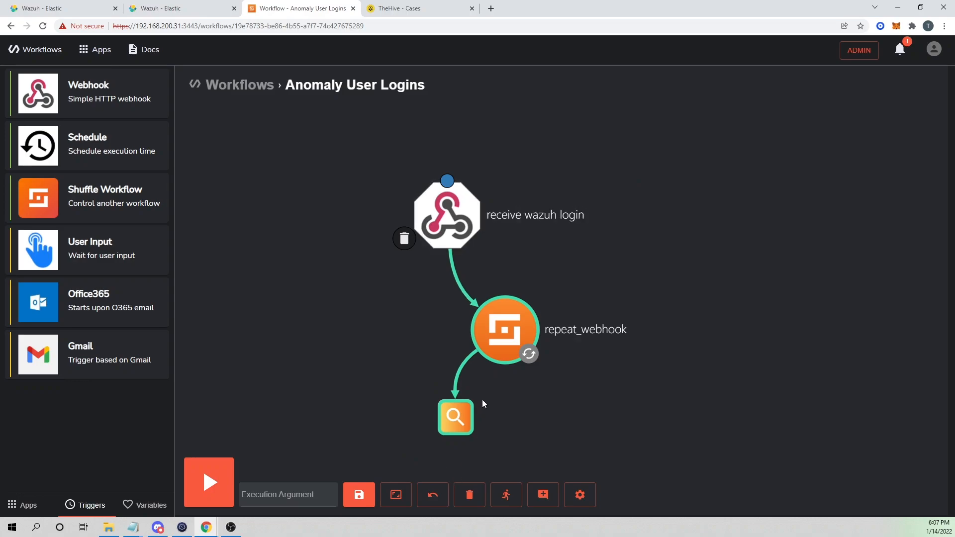
{"action": "left_click", "coordinate": [466, 420]}
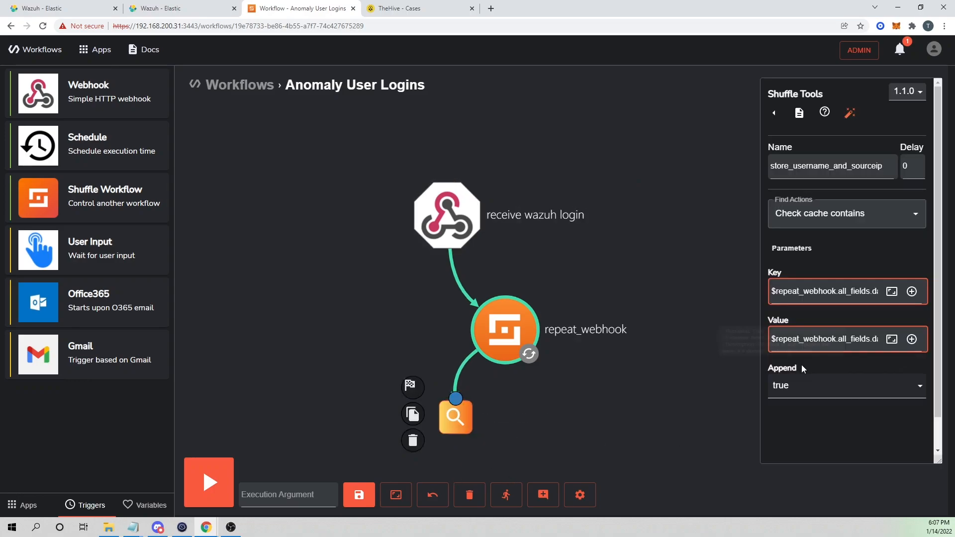
In the SSH terminal, look up the eth0 addresses 162.251.146.162 and packetbeat's 78.138.51.228 with ifconfig.
{"action": "left_click", "coordinate": [675, 398]}
{"action": "key", "text": "alt+Tab"}
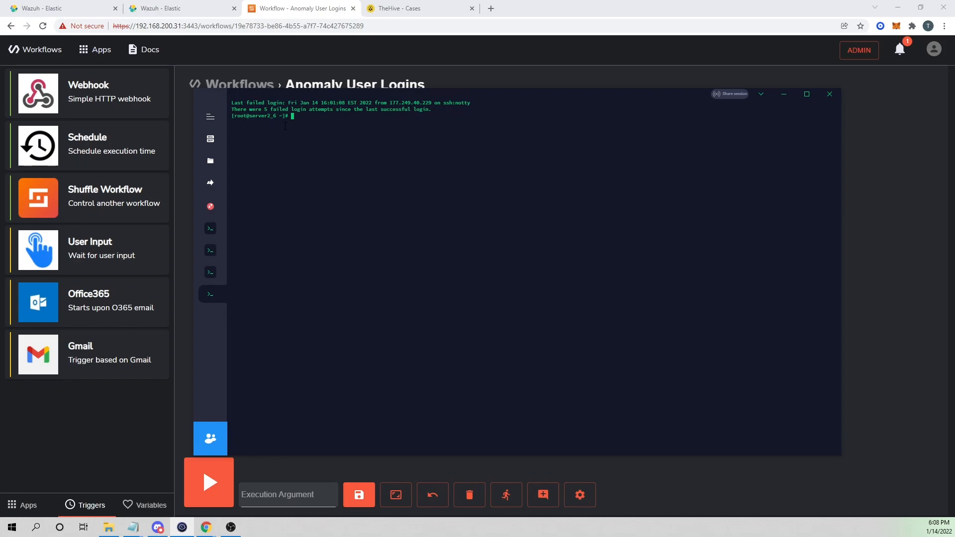
{"action": "key", "text": "ctrl+plus"}
{"action": "key", "text": "ctrl+plus"}
{"action": "key", "text": "ctrl+plus"}
{"action": "key", "text": "ctrl+plus"}
{"action": "key", "text": "ctrl+plus"}
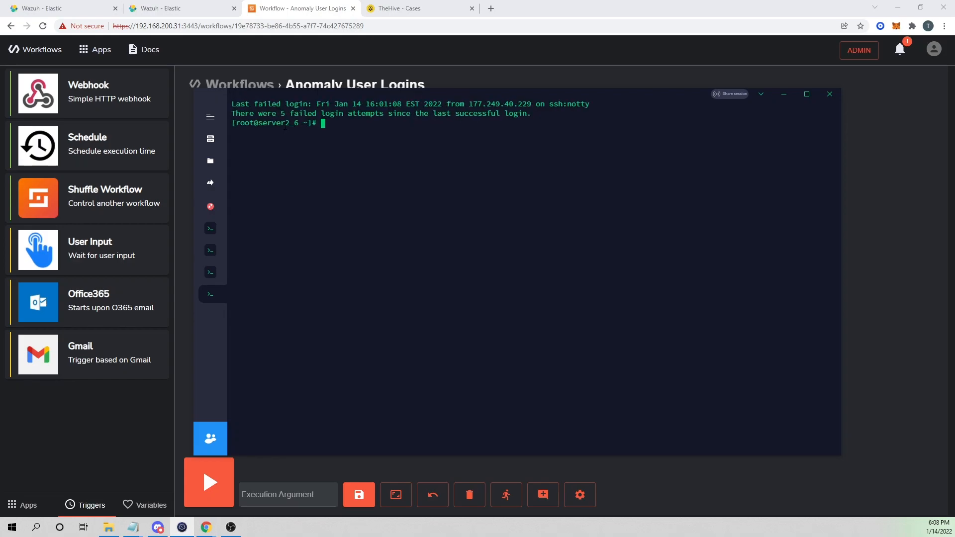
{"action": "type", "text": "ifconfig"}
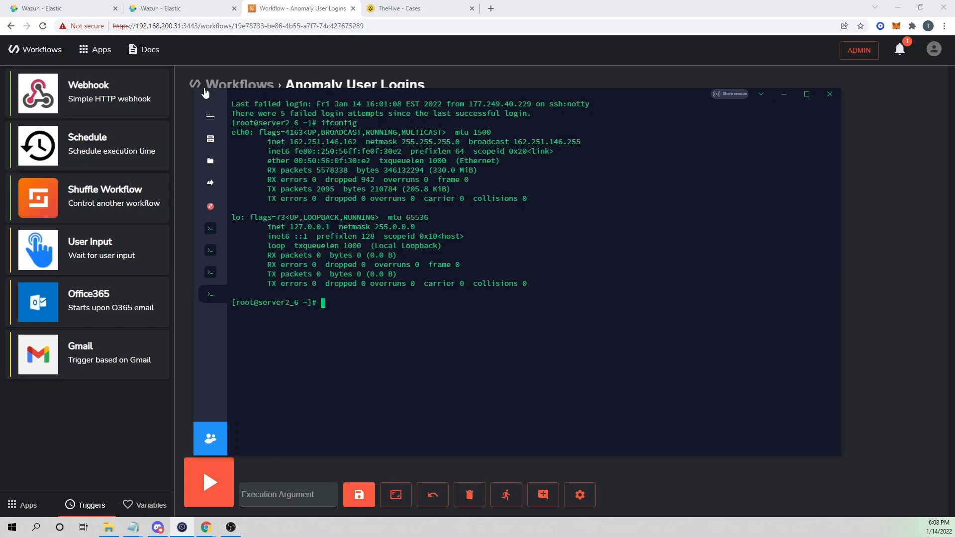
{"action": "left_click_drag", "start_coordinate": [291, 142], "coordinate": [360, 142]}
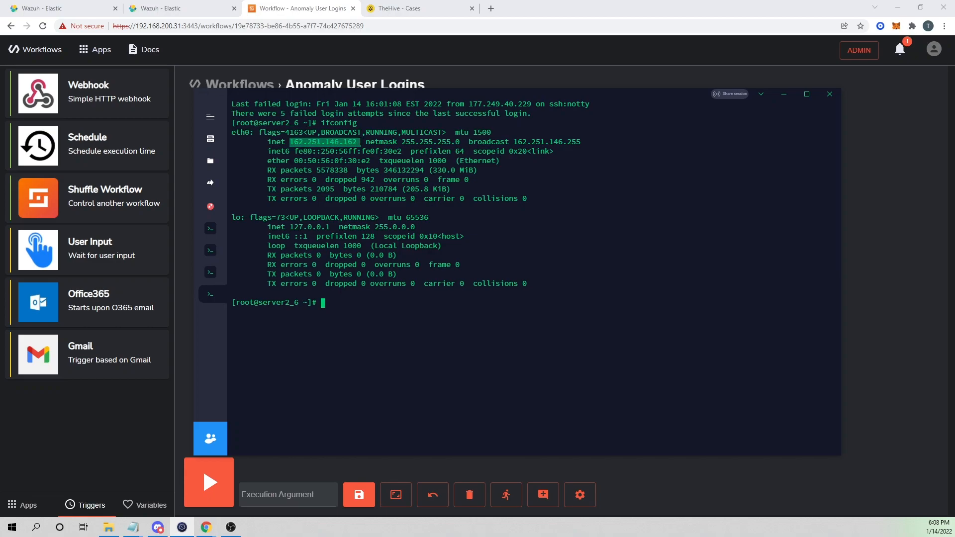
{"action": "left_click", "coordinate": [210, 229]}
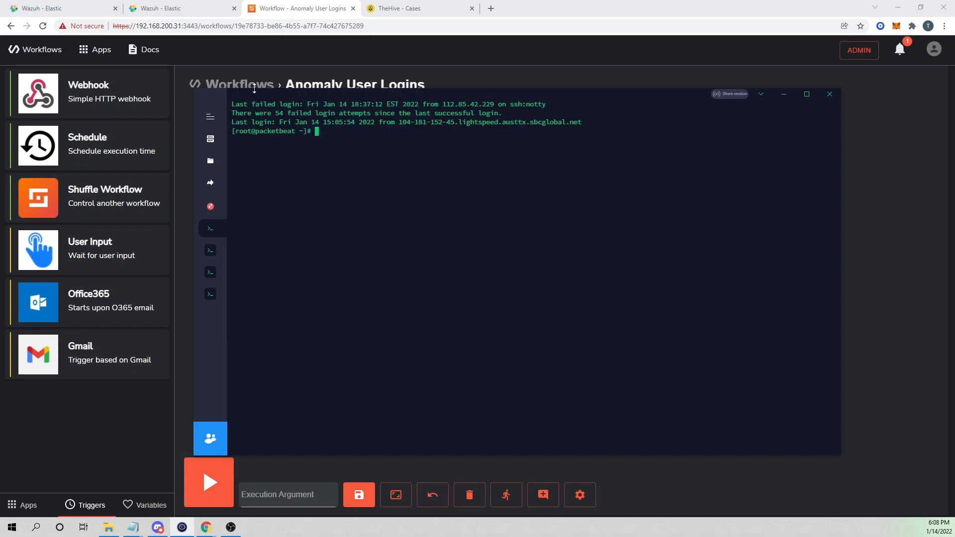
{"action": "mouse_move", "coordinate": [321, 96]}
{"action": "left_mouse_down"}
{"action": "mouse_move", "coordinate": [357, 100]}
{"action": "mouse_move", "coordinate": [310, 100]}
{"action": "left_mouse_up"}
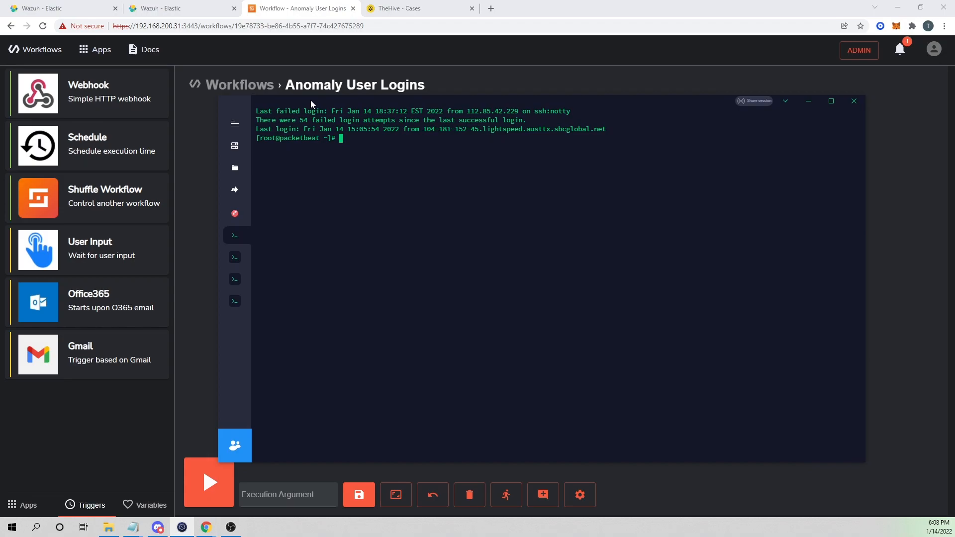
{"action": "type", "text": "ifconfig"}
{"action": "key", "text": "Return"}
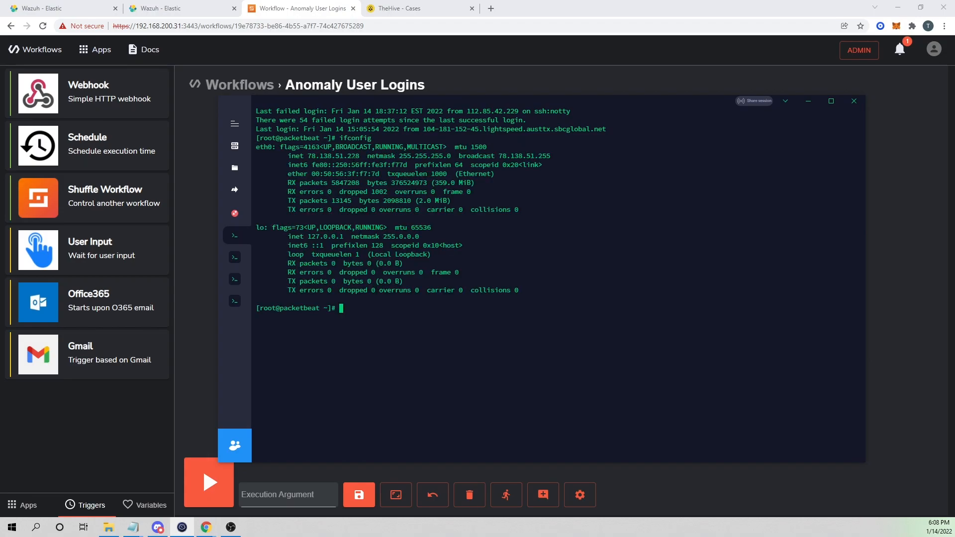
{"action": "double_click", "coordinate": [353, 157]}
{"action": "left_click", "coordinate": [239, 305]}
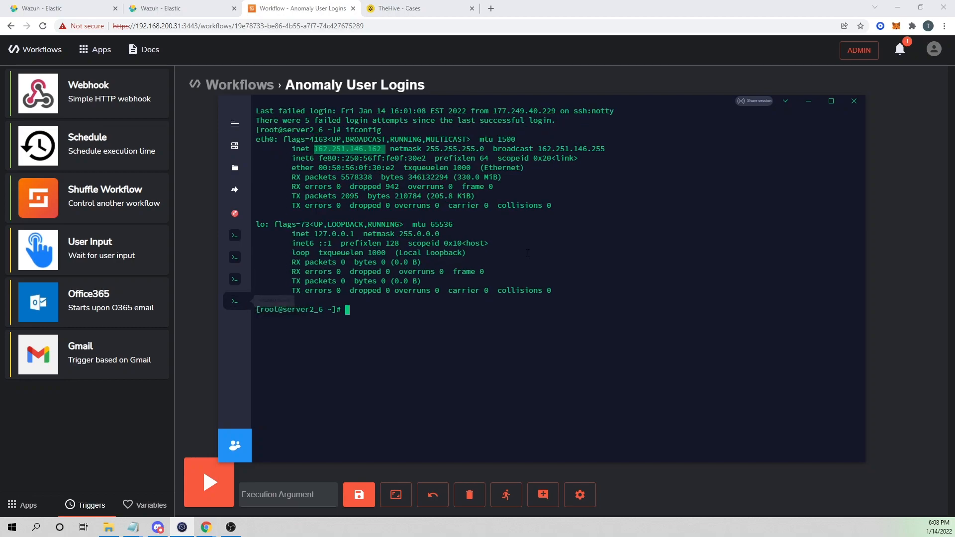
SSH as root to 78.138.51.228, accepting the host key and entering the root password.
{"action": "type", "text": "ssh"}
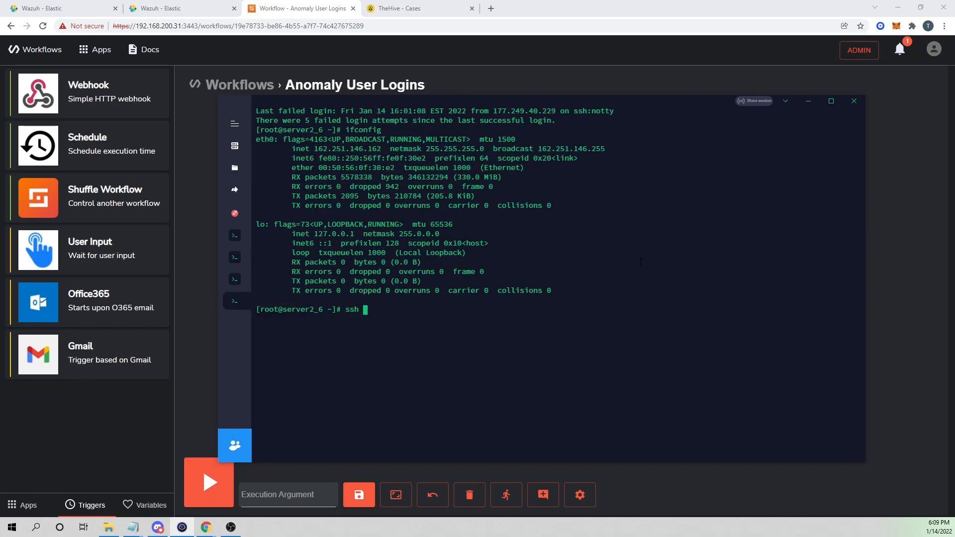
{"action": "type", "text": "78.138.51.228"}
{"action": "key", "text": "Return"}
{"action": "type", "text": "yes"}
{"action": "key", "text": "Return"}
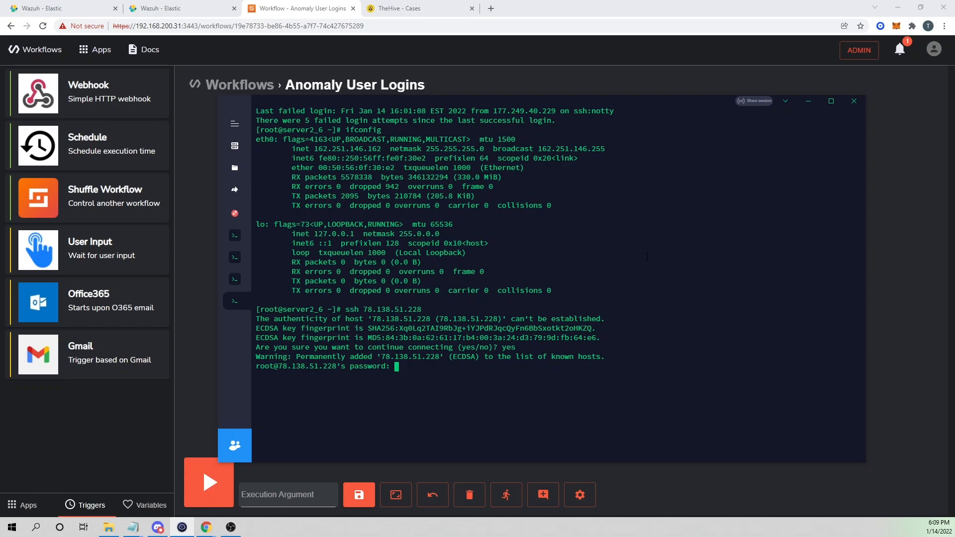
{"action": "key", "text": "Return"}
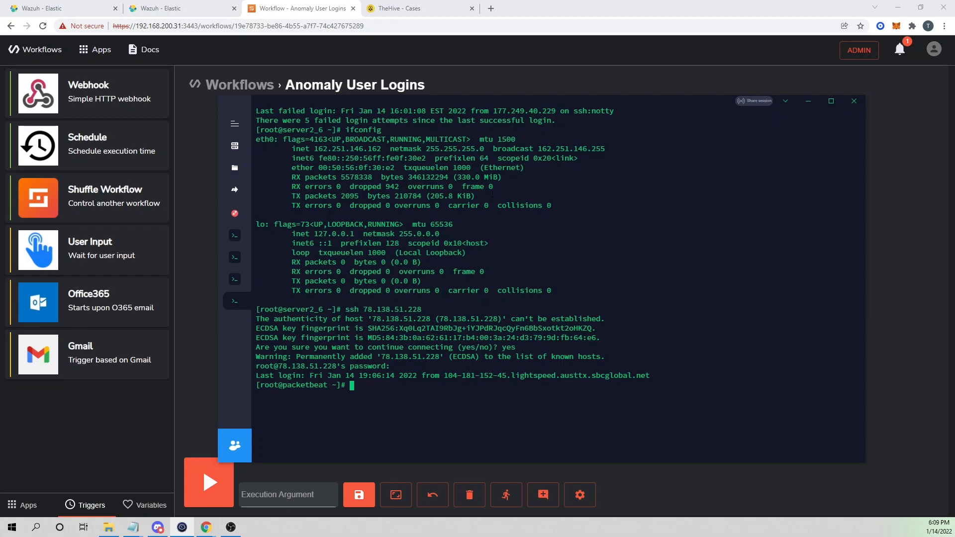
{"action": "left_click_drag", "start_coordinate": [365, 311], "coordinate": [367, 310]}
{"action": "left_click_drag", "start_coordinate": [314, 148], "coordinate": [401, 158]}
Inspect the 00:09:16 run's repeat_webhook output: rule 5715 alert, srcip 162.251.146.162, dstuser root.
{"action": "left_click", "coordinate": [508, 492]}
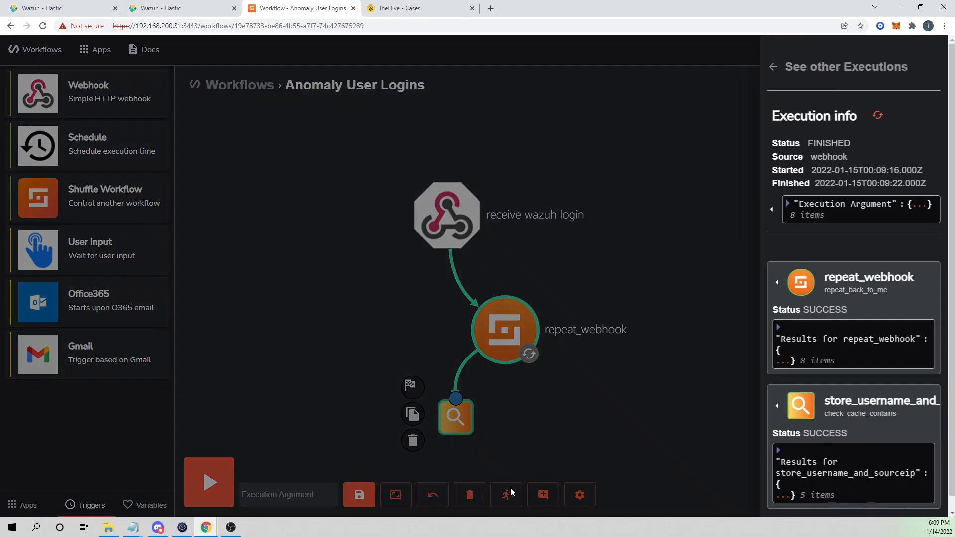
{"action": "left_click", "coordinate": [770, 68]}
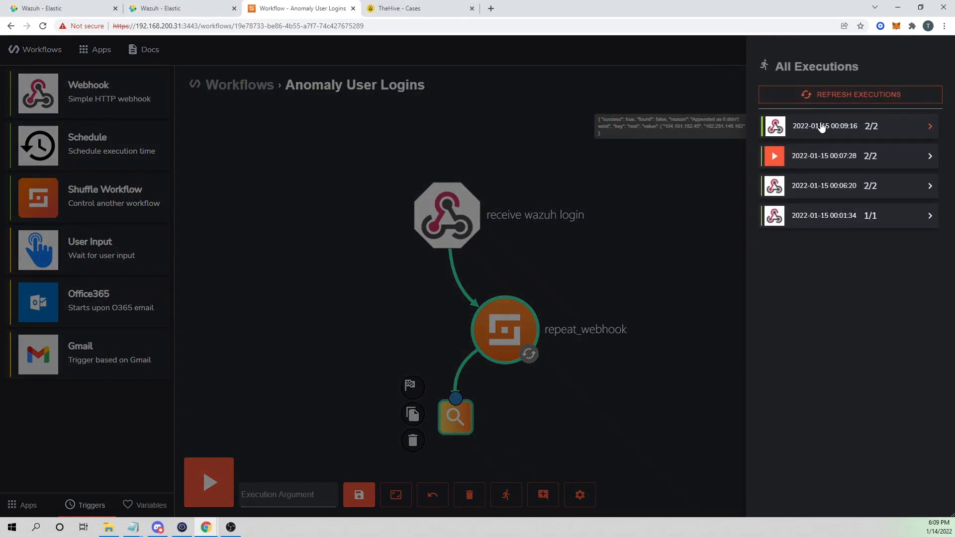
{"action": "left_click", "coordinate": [823, 127]}
{"action": "scroll", "coordinate": [839, 204], "scroll_direction": "down", "scroll_amount": 1}
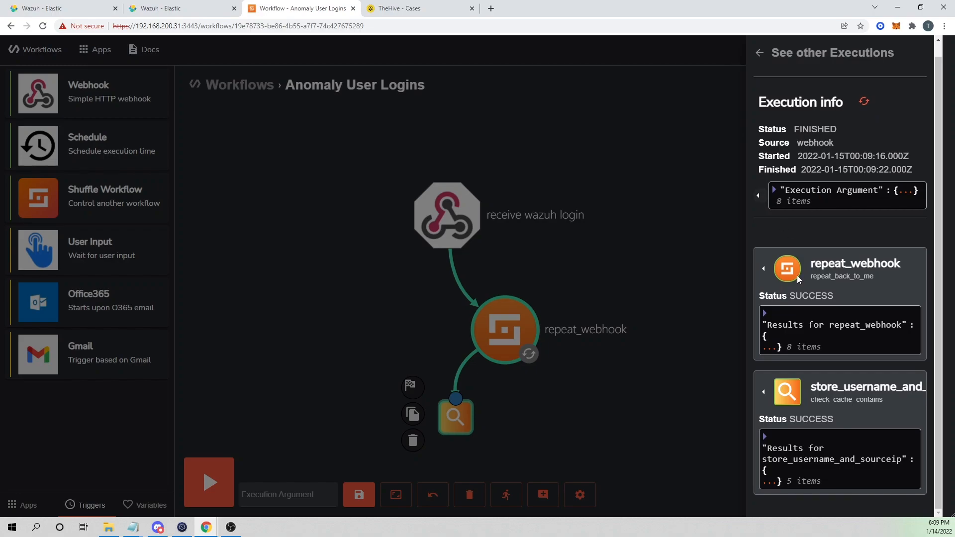
{"action": "left_click", "coordinate": [765, 271]}
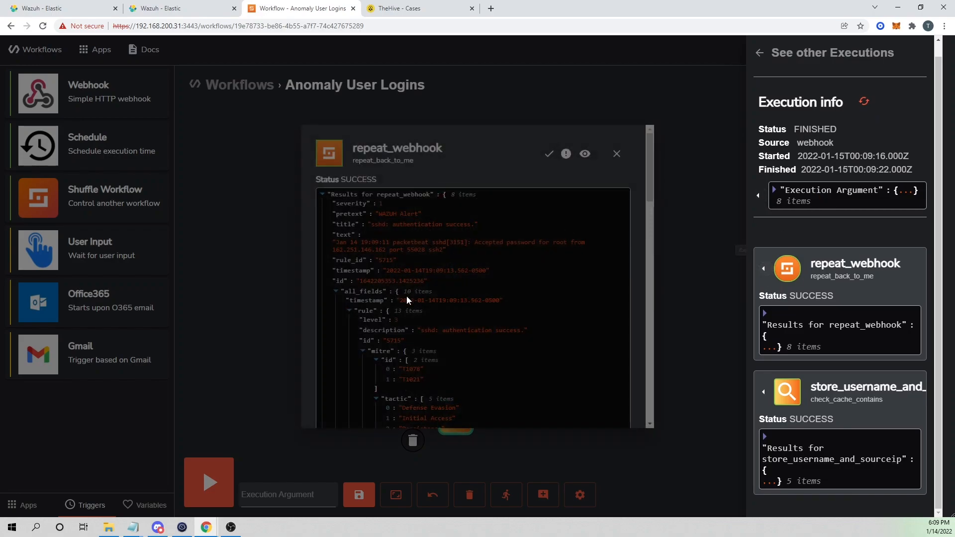
{"action": "left_click", "coordinate": [586, 253]}
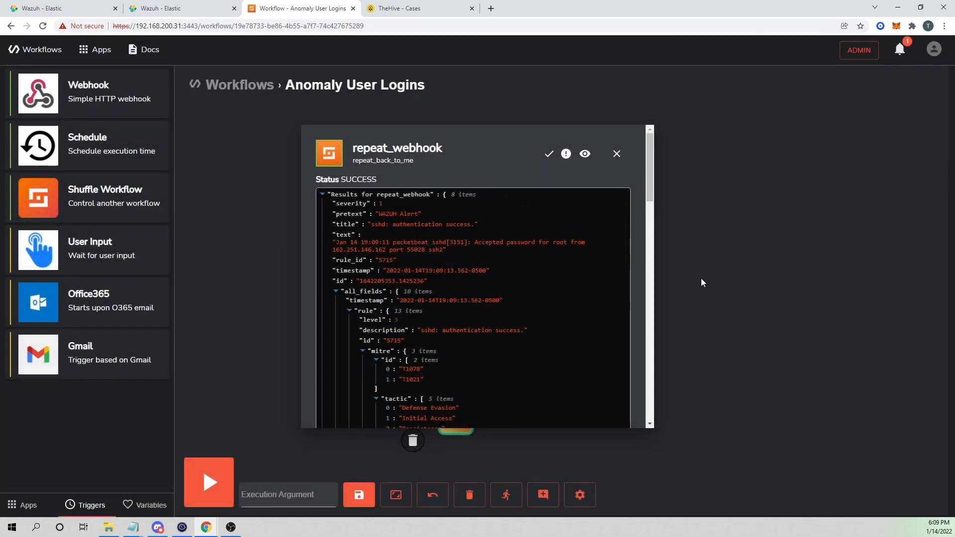
{"action": "scroll", "coordinate": [497, 306], "scroll_direction": "down", "scroll_amount": 15}
{"action": "scroll", "coordinate": [500, 297], "scroll_direction": "up", "scroll_amount": 4}
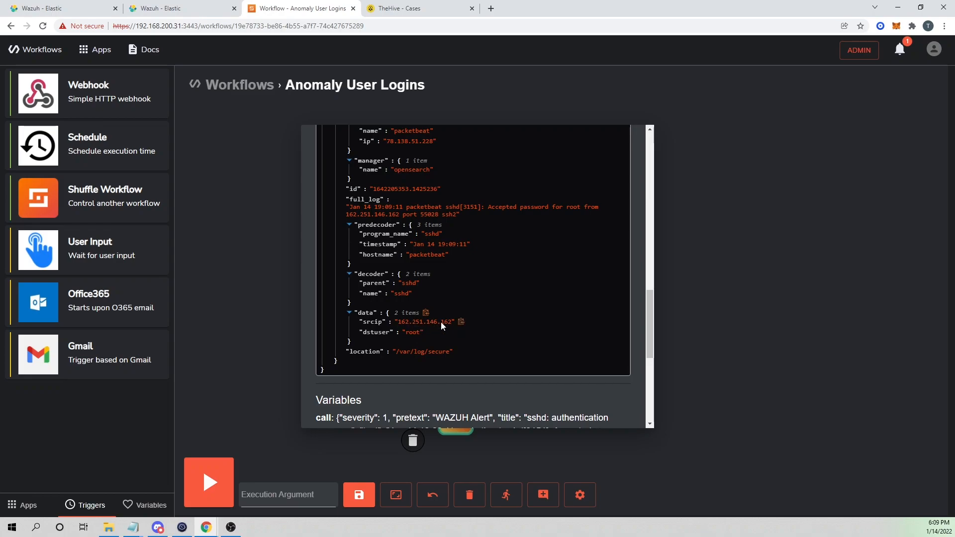
{"action": "scroll", "coordinate": [499, 305], "scroll_direction": "up", "scroll_amount": 3}
{"action": "scroll", "coordinate": [499, 305], "scroll_direction": "up", "scroll_amount": 5}
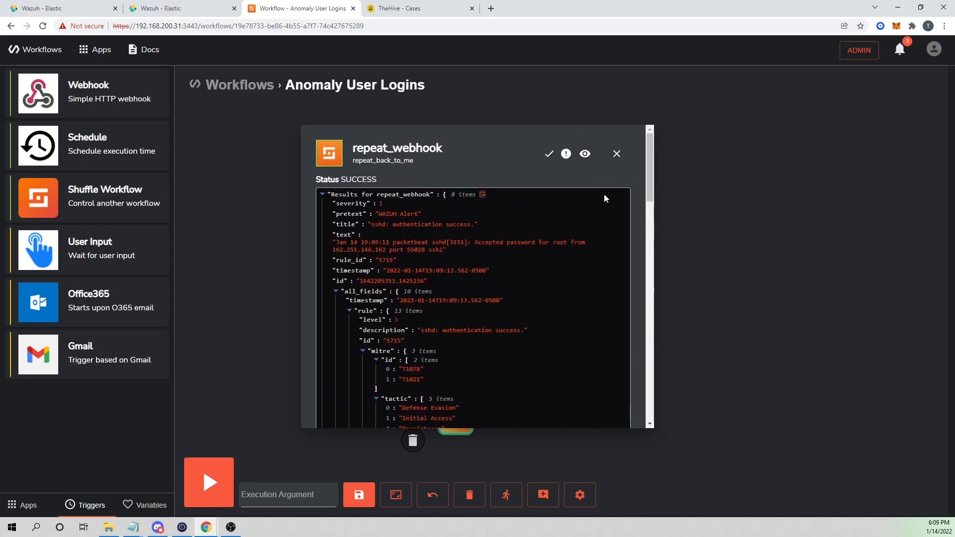
{"action": "left_click", "coordinate": [617, 154]}
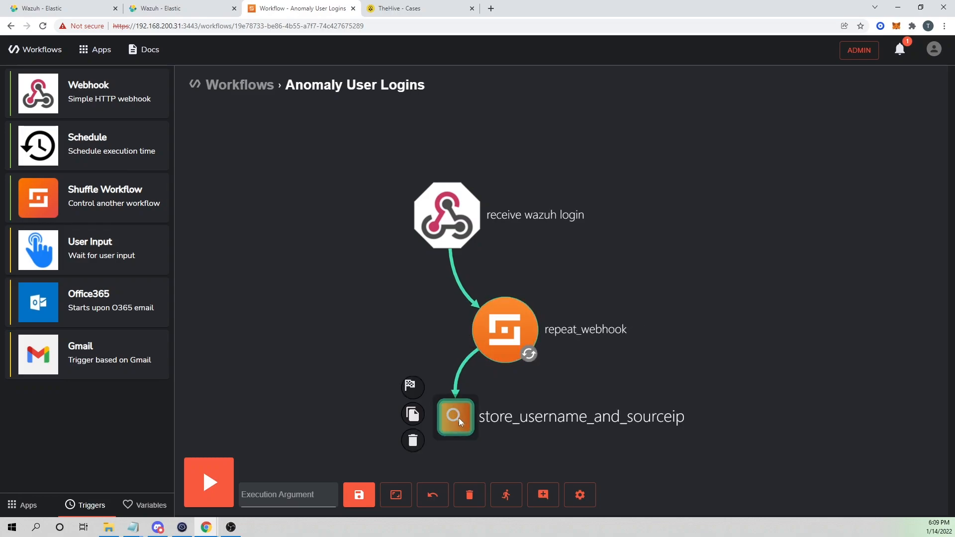
{"action": "left_click", "coordinate": [459, 418]}
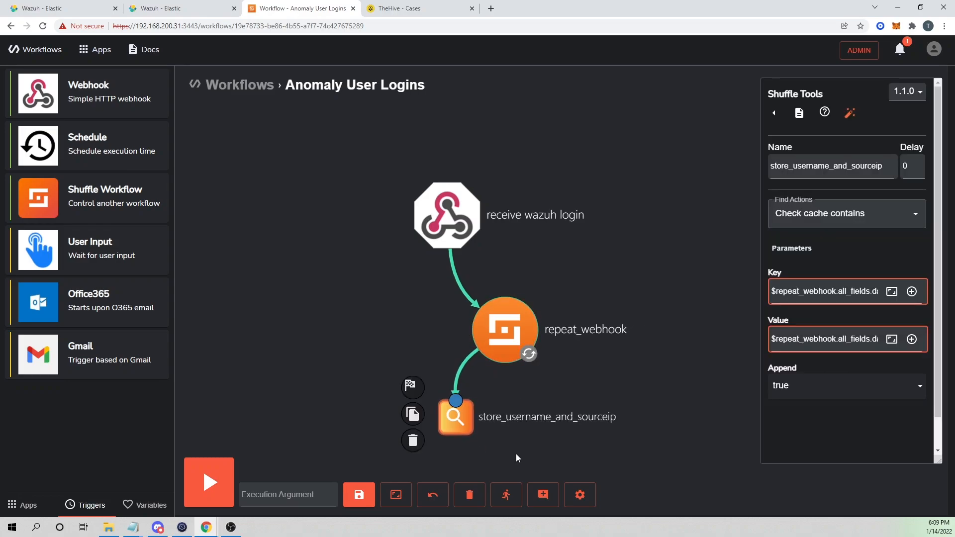
{"action": "left_click", "coordinate": [506, 495]}
{"action": "scroll", "coordinate": [779, 377], "scroll_direction": "down", "scroll_amount": 1}
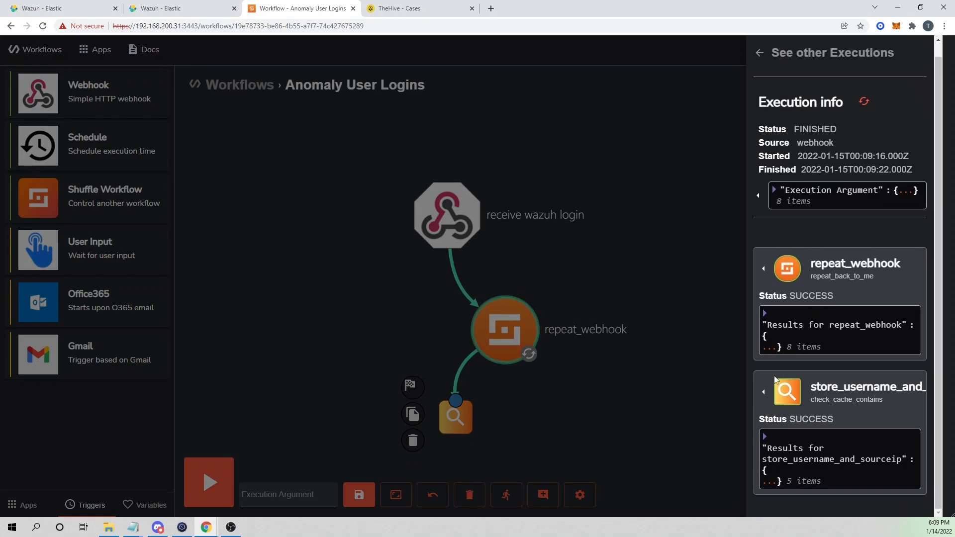
{"action": "left_click", "coordinate": [764, 391]}
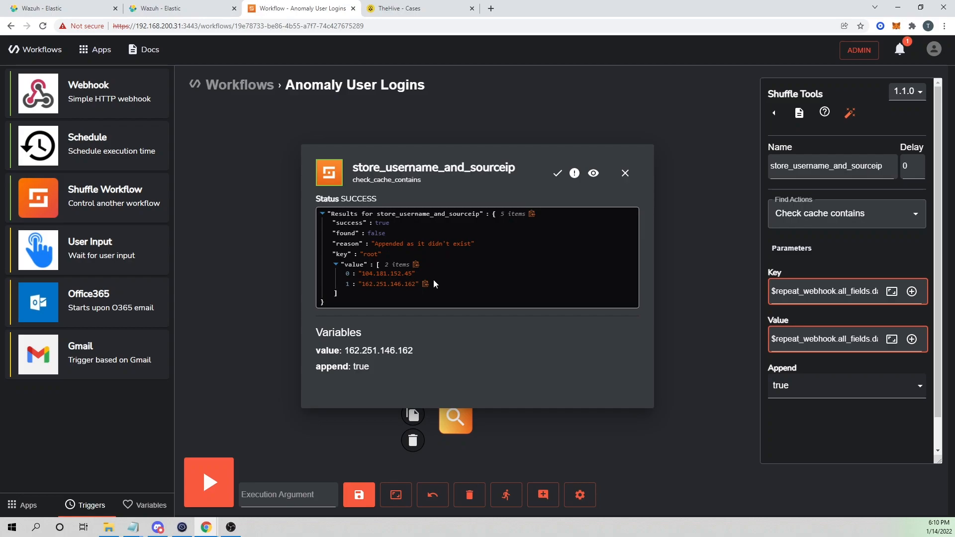
{"action": "left_click", "coordinate": [625, 174]}
{"action": "left_click", "coordinate": [22, 505]}
Add an Ipinfoio node and connect store_username_and_sourceip to it.
{"action": "left_click_drag", "start_coordinate": [556, 467], "coordinate": [595, 296]}
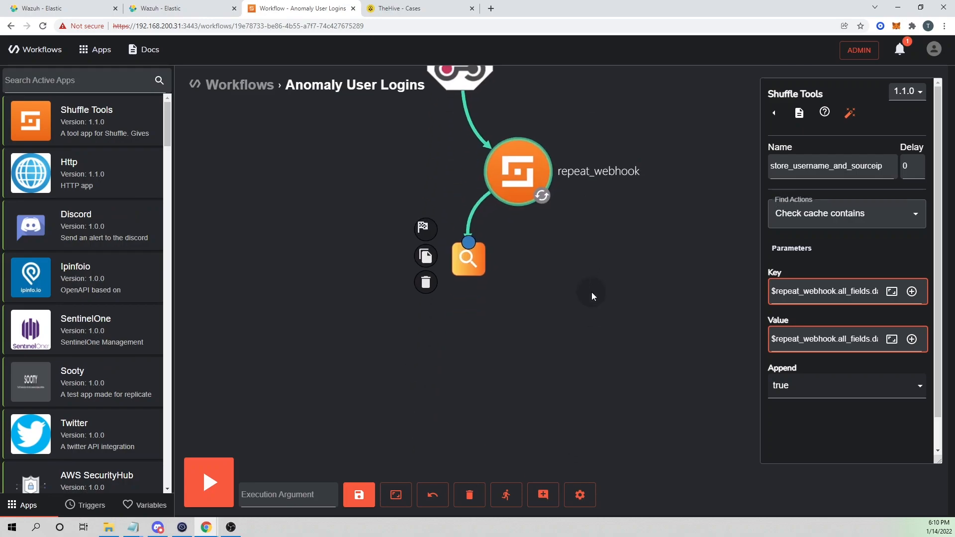
{"action": "left_click", "coordinate": [32, 73]}
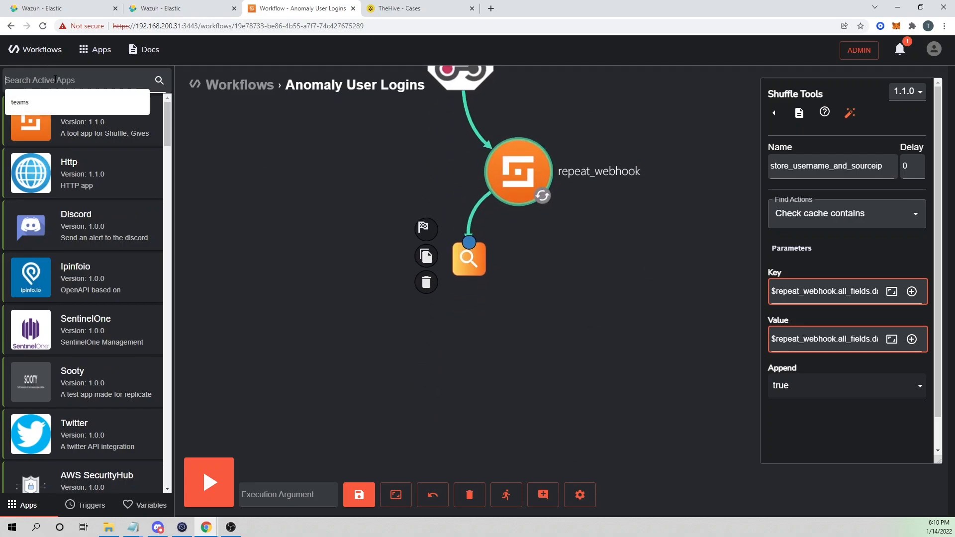
{"action": "type", "text": "ipin"}
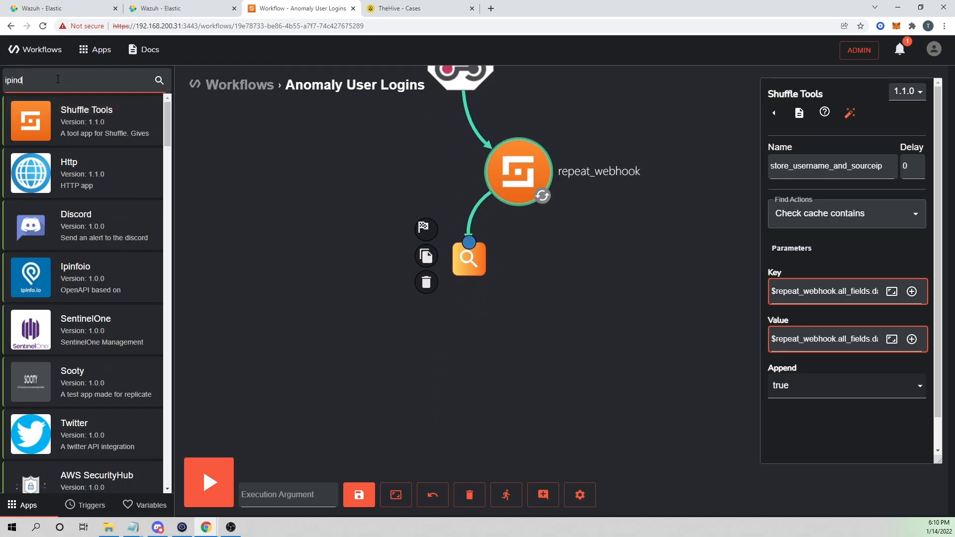
{"action": "type", "text": "fo"}
{"action": "left_click_drag", "start_coordinate": [74, 130], "coordinate": [416, 348]}
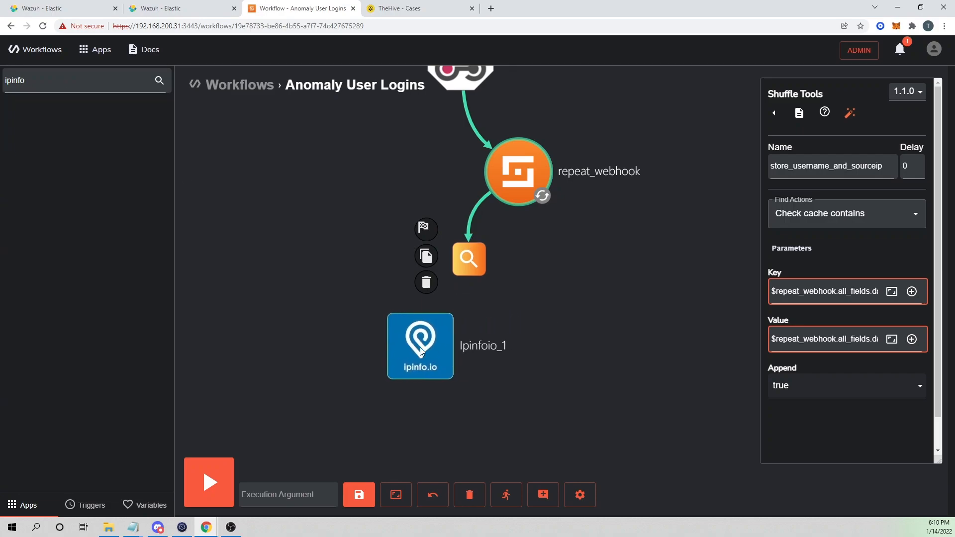
{"action": "left_click_drag", "start_coordinate": [474, 244], "coordinate": [342, 345]}
{"action": "mouse_move", "coordinate": [473, 260]}
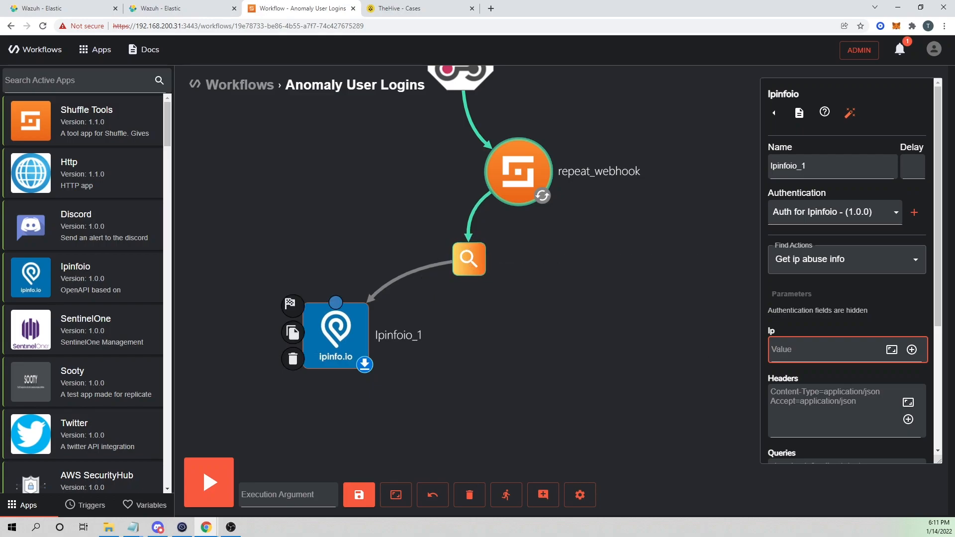
Set Ipinfoio_1 to the Get ip geo info action with Auth for Ipinfoio credentials.
{"action": "left_click", "coordinate": [859, 264]}
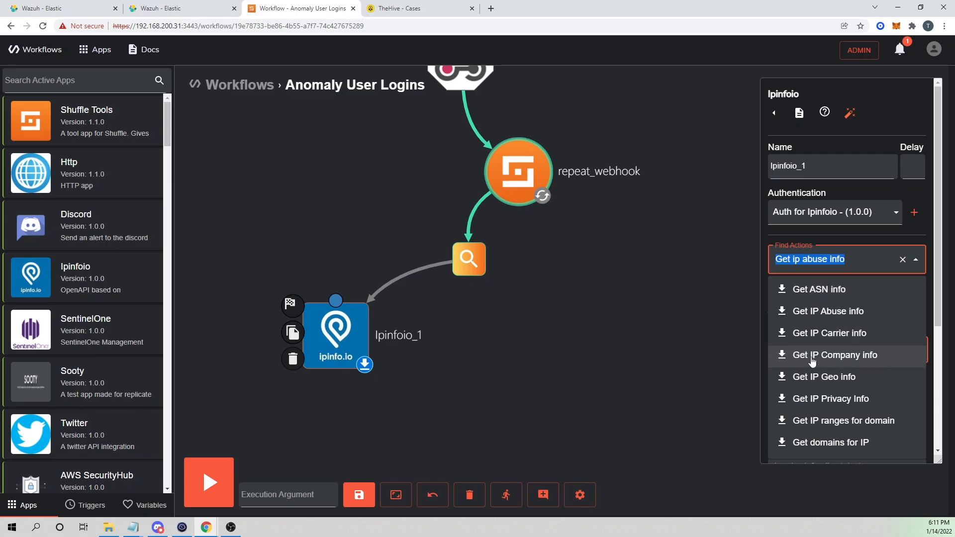
{"action": "left_click", "coordinate": [834, 380]}
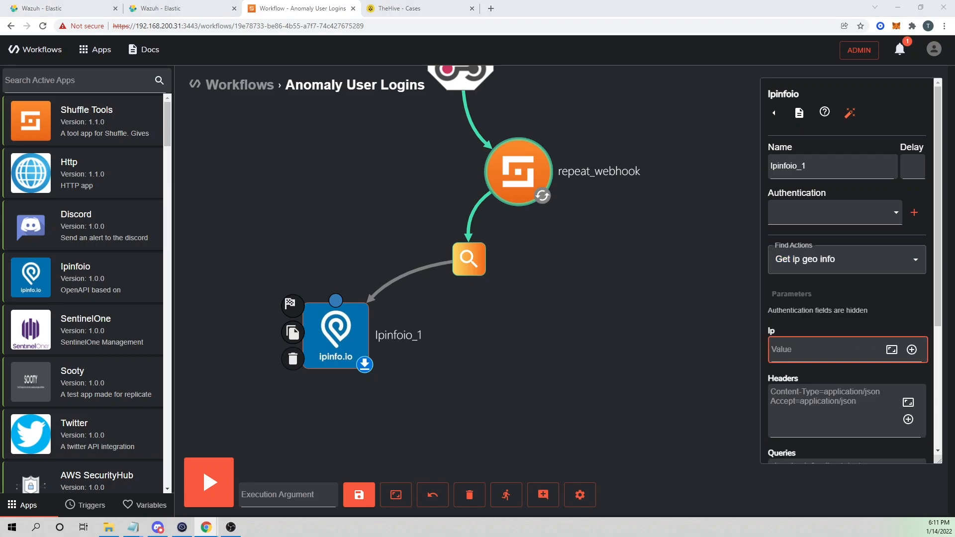
{"action": "left_click", "coordinate": [835, 213]}
{"action": "left_click", "coordinate": [821, 233]}
Rename the node get_country and set its Ip to $repeat_webhook.all_fields.data.srcip.
{"action": "double_click", "coordinate": [820, 160]}
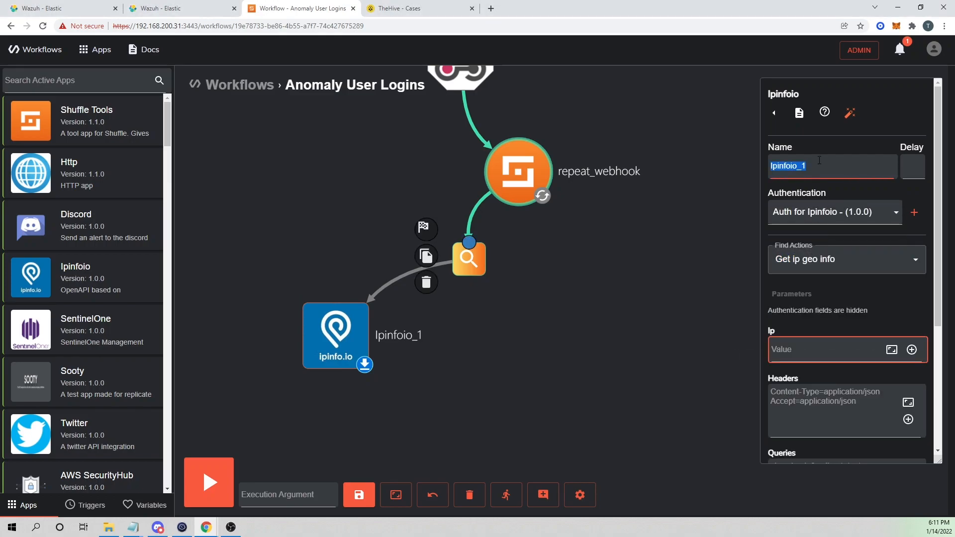
{"action": "type", "text": "get_country"}
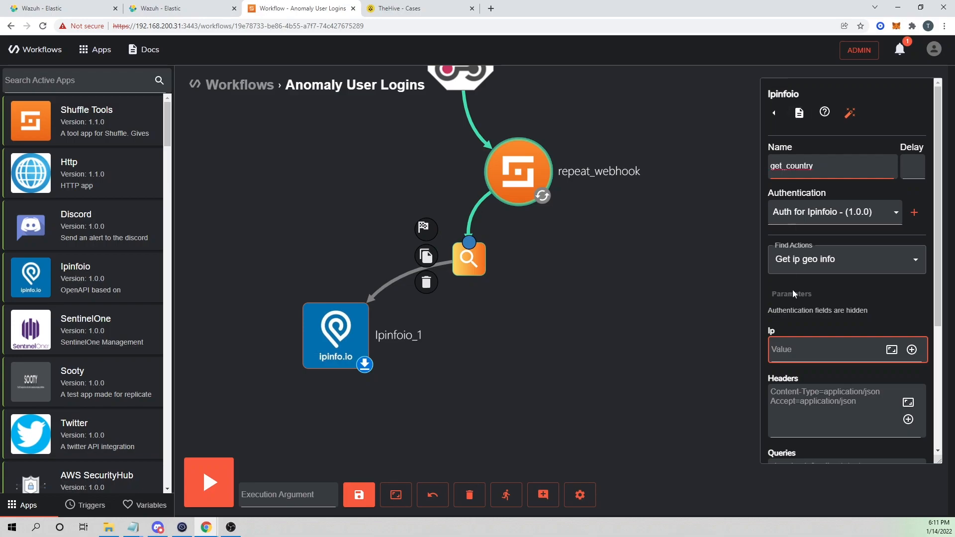
{"action": "left_click", "coordinate": [805, 350]}
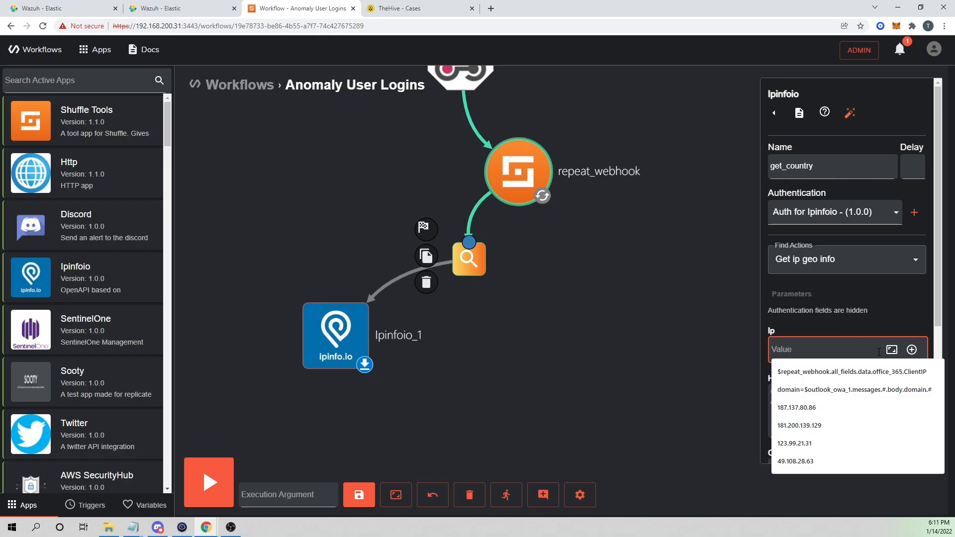
{"action": "left_click", "coordinate": [912, 350]}
{"action": "mouse_move", "coordinate": [772, 428]}
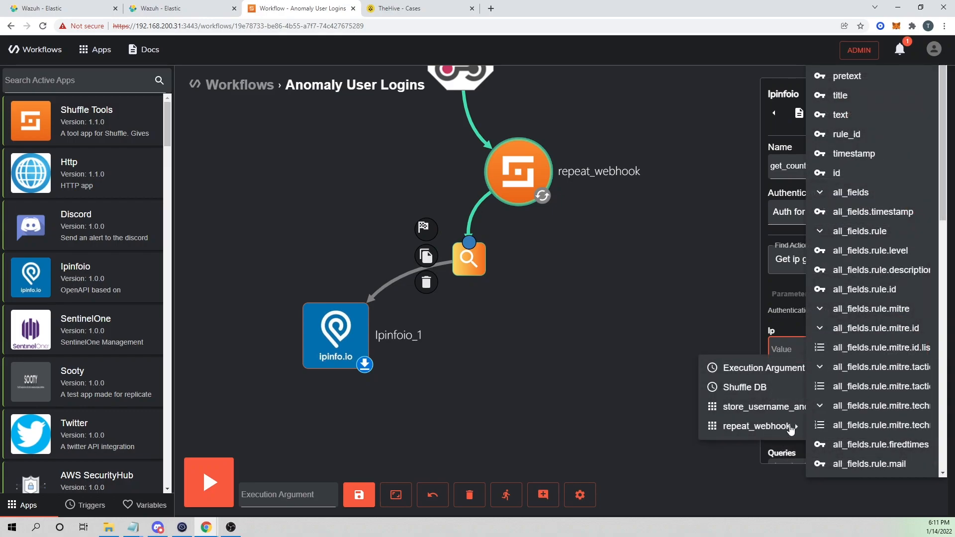
{"action": "scroll", "coordinate": [872, 423], "scroll_direction": "down", "scroll_amount": 5}
{"action": "scroll", "coordinate": [872, 423], "scroll_direction": "down", "scroll_amount": 8}
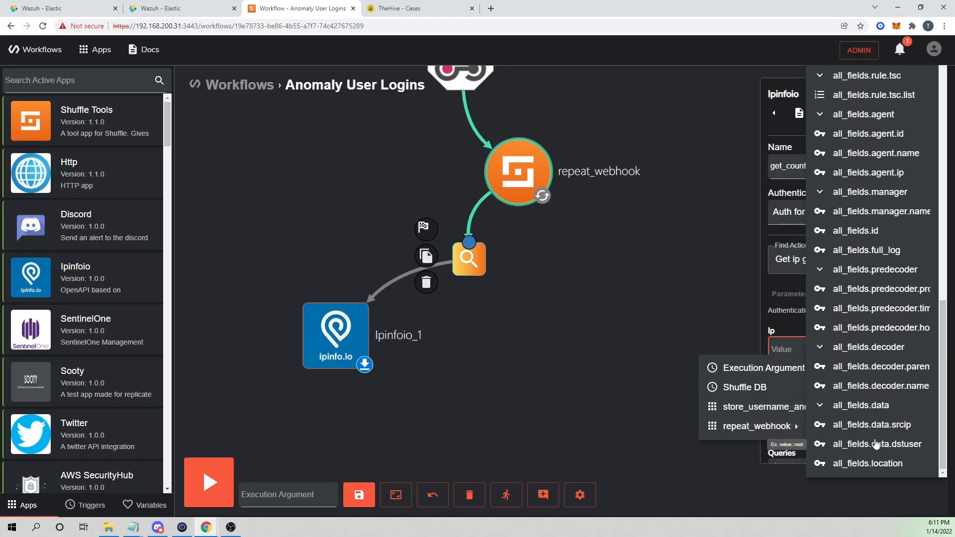
{"action": "left_click", "coordinate": [897, 426]}
{"action": "scroll", "coordinate": [897, 425], "scroll_direction": "down", "scroll_amount": 4}
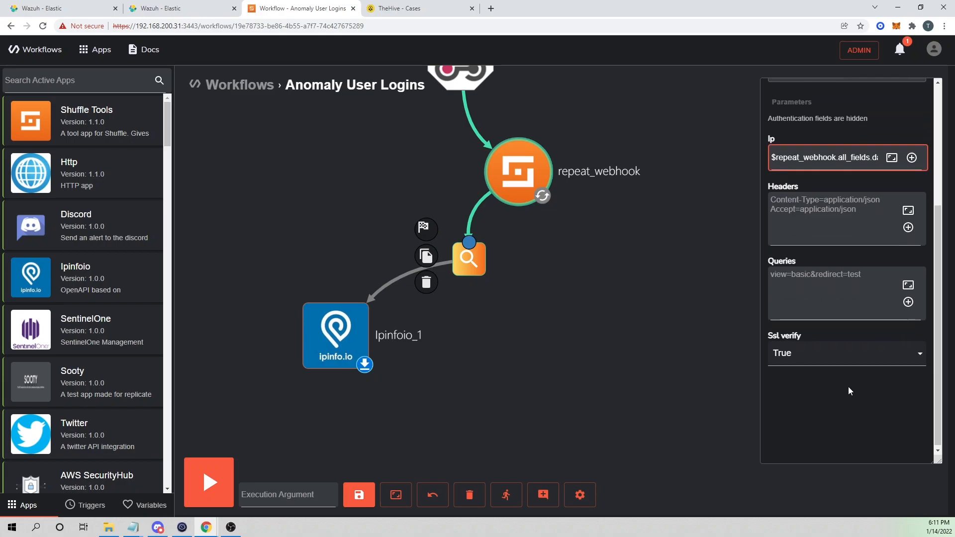
{"action": "scroll", "coordinate": [830, 245], "scroll_direction": "up", "scroll_amount": 2}
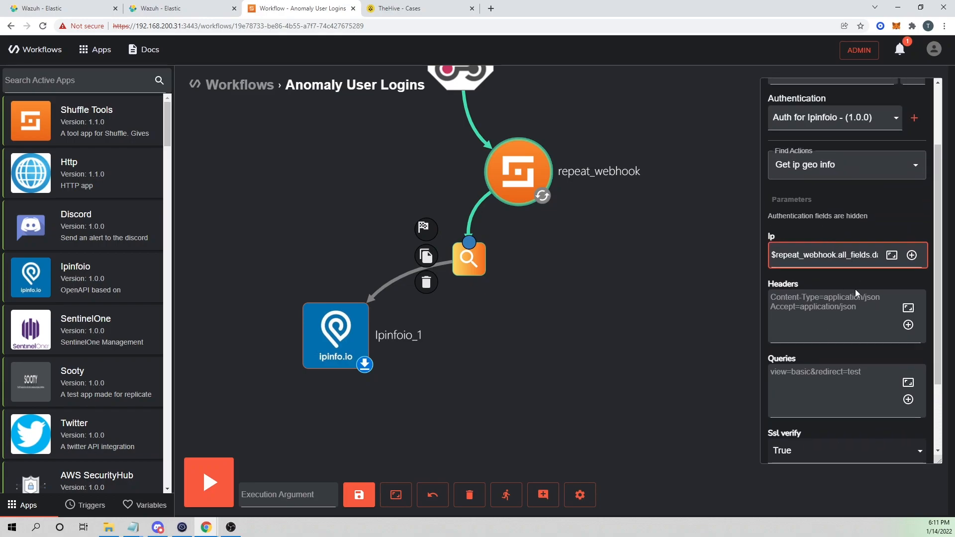
Save the workflow and bring up store_username_and_sourceip's settings.
{"action": "left_click", "coordinate": [360, 495]}
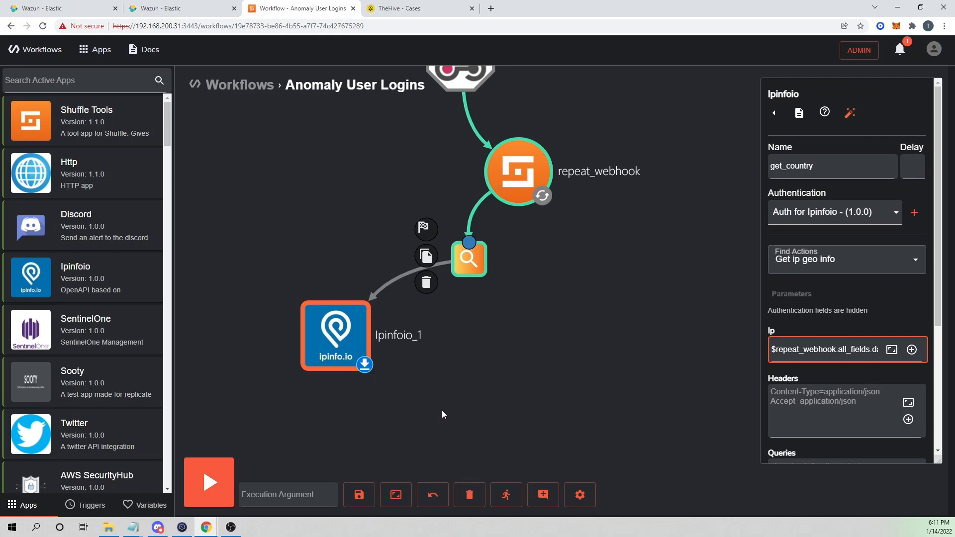
{"action": "left_click_drag", "start_coordinate": [475, 270], "coordinate": [472, 266]}
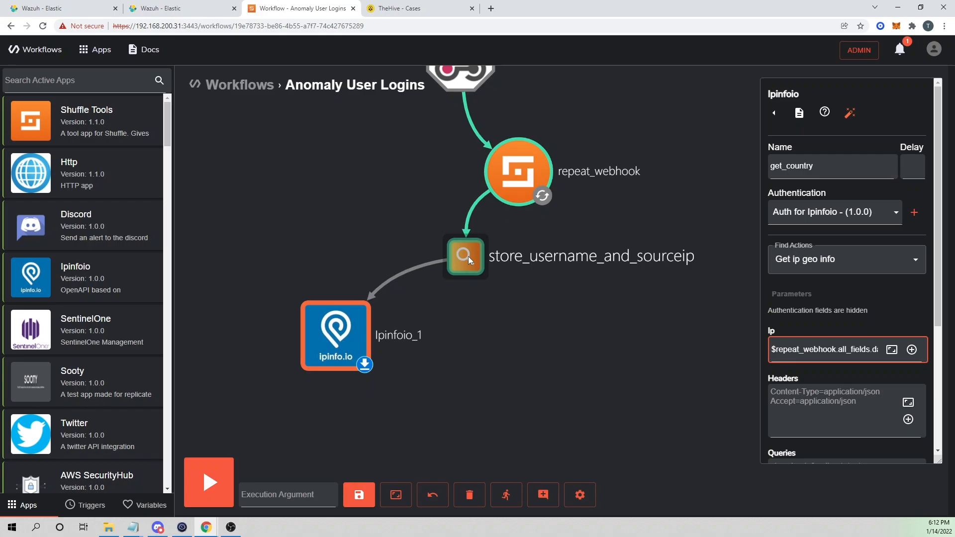
{"action": "left_click", "coordinate": [472, 246]}
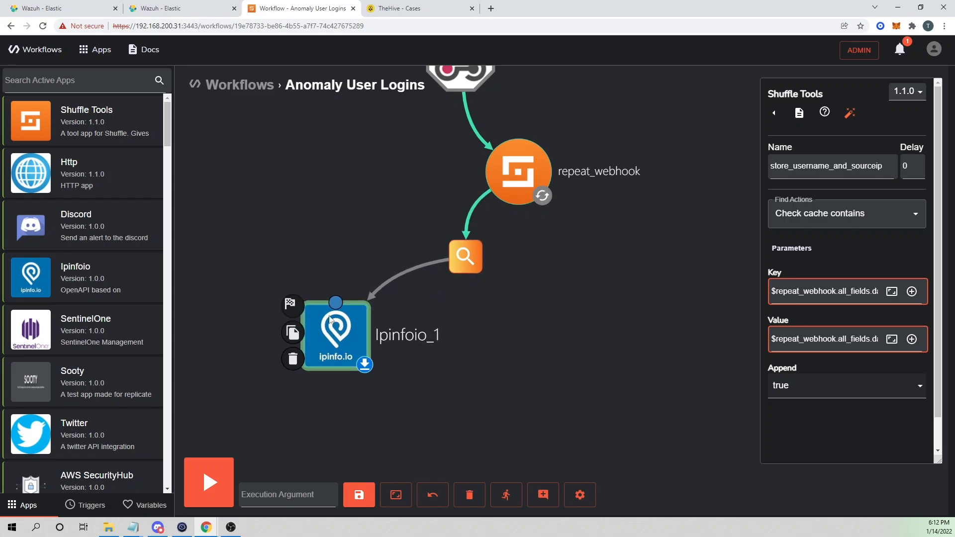
Save, rerun the workflow and check the new store_username_and_sourceip cache result.
{"action": "left_click", "coordinate": [358, 494]}
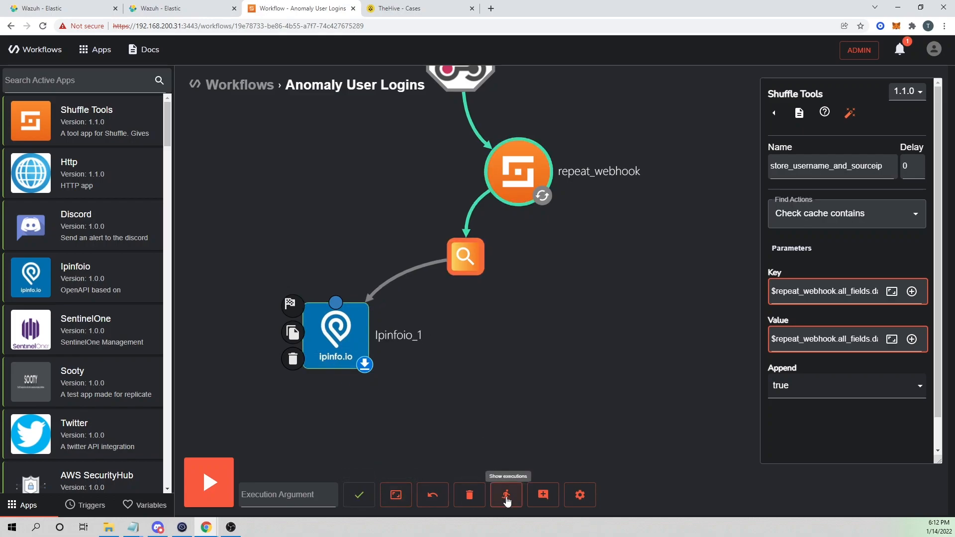
{"action": "left_click", "coordinate": [502, 497]}
{"action": "left_click", "coordinate": [866, 114]}
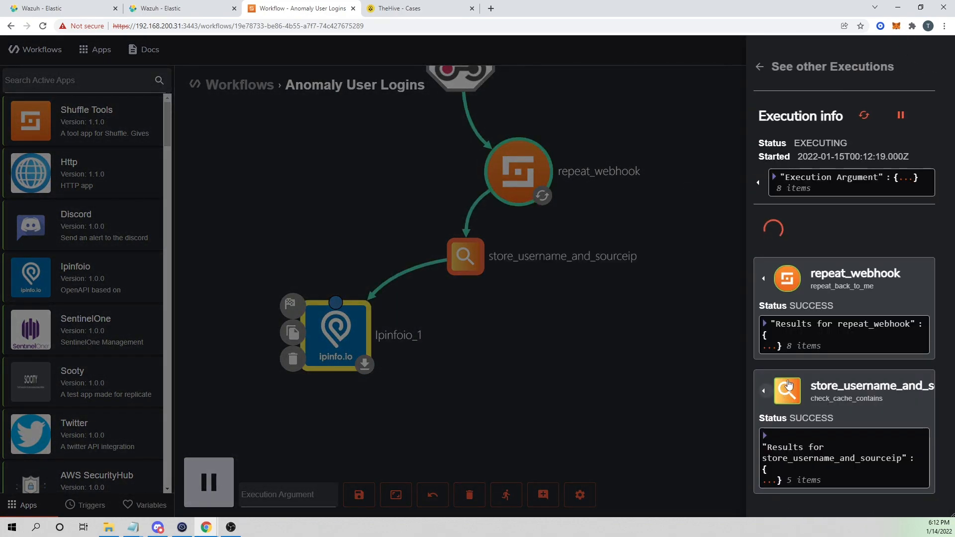
{"action": "scroll", "coordinate": [798, 343], "scroll_direction": "down", "scroll_amount": 3}
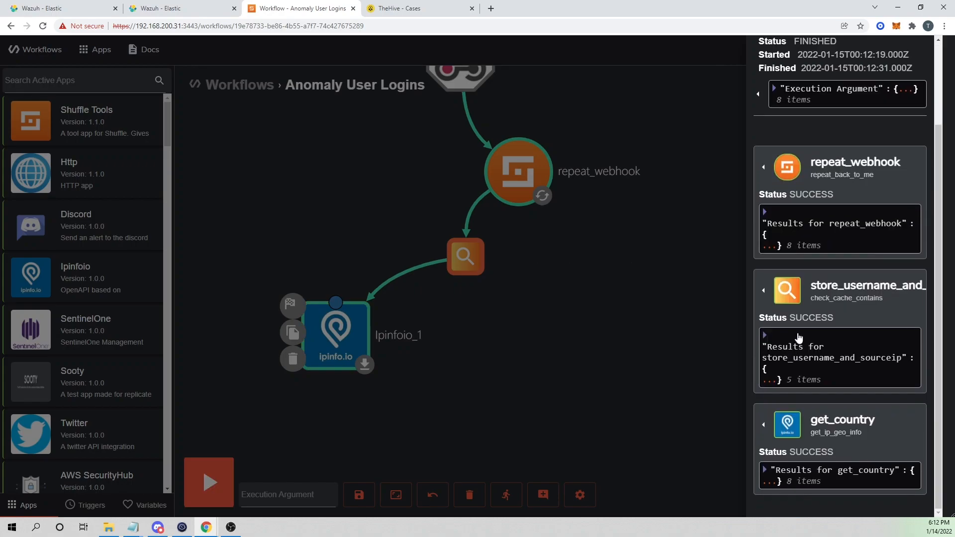
{"action": "left_click", "coordinate": [767, 294]}
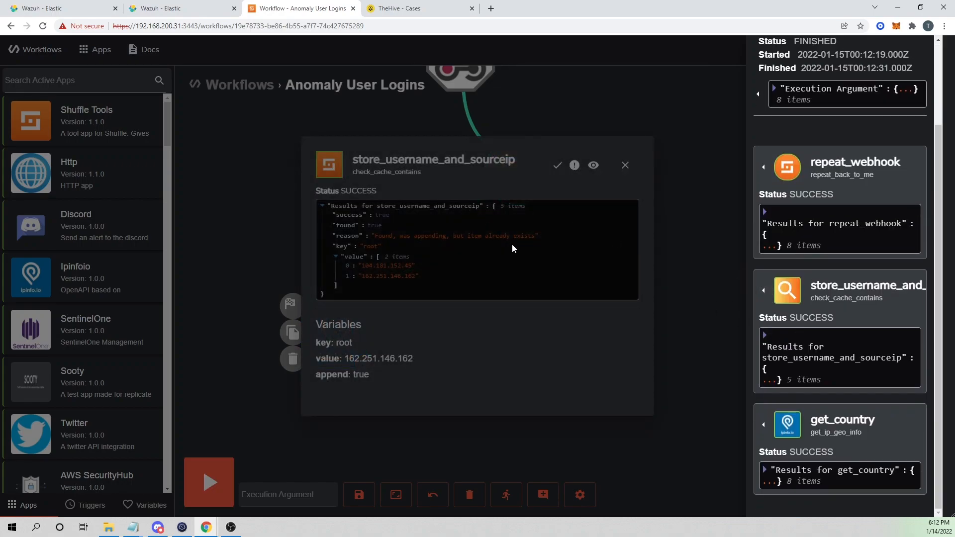
{"action": "left_click", "coordinate": [511, 244]}
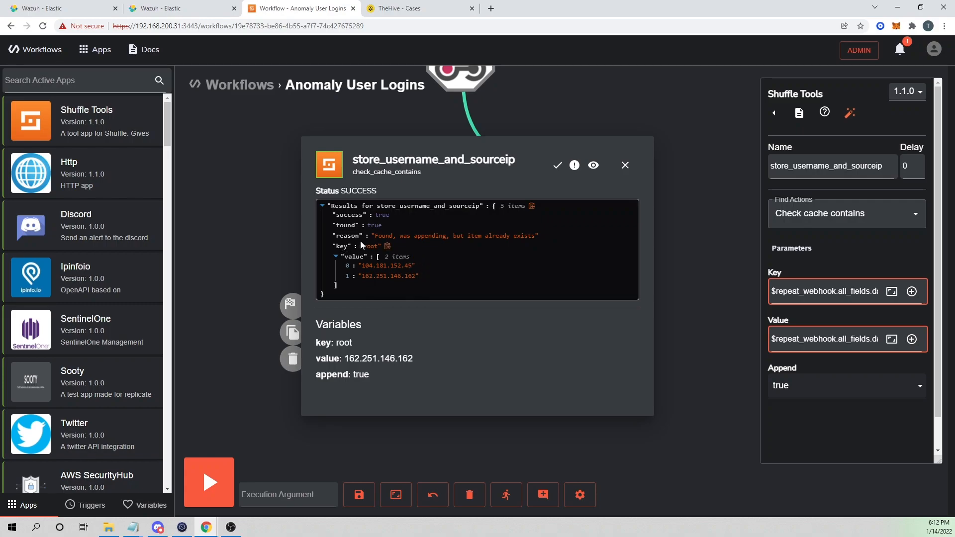
{"action": "left_click", "coordinate": [625, 165]}
Open get_country's results locating 162.251.146.162 in Dallas, Texas, US.
{"action": "scroll", "coordinate": [821, 389], "scroll_direction": "down", "scroll_amount": 2}
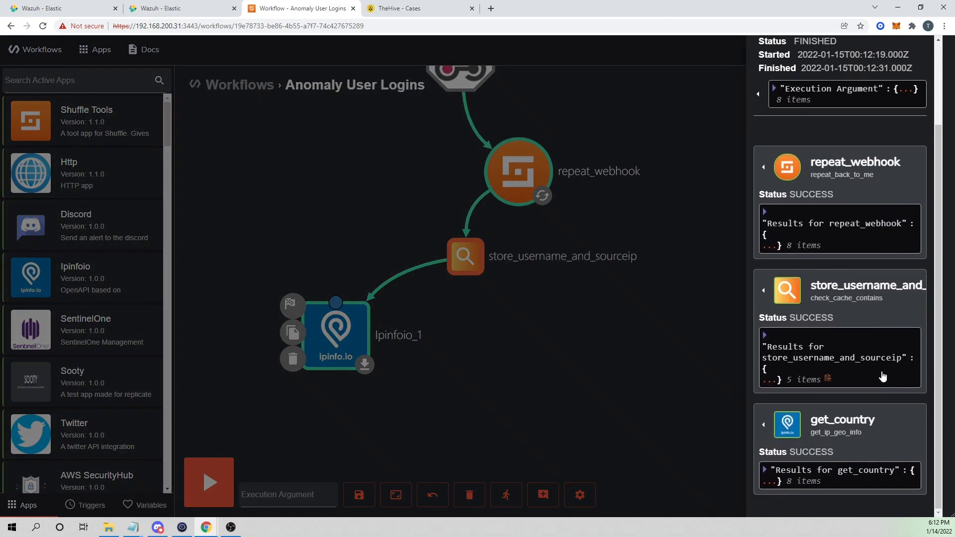
{"action": "left_click", "coordinate": [764, 421]}
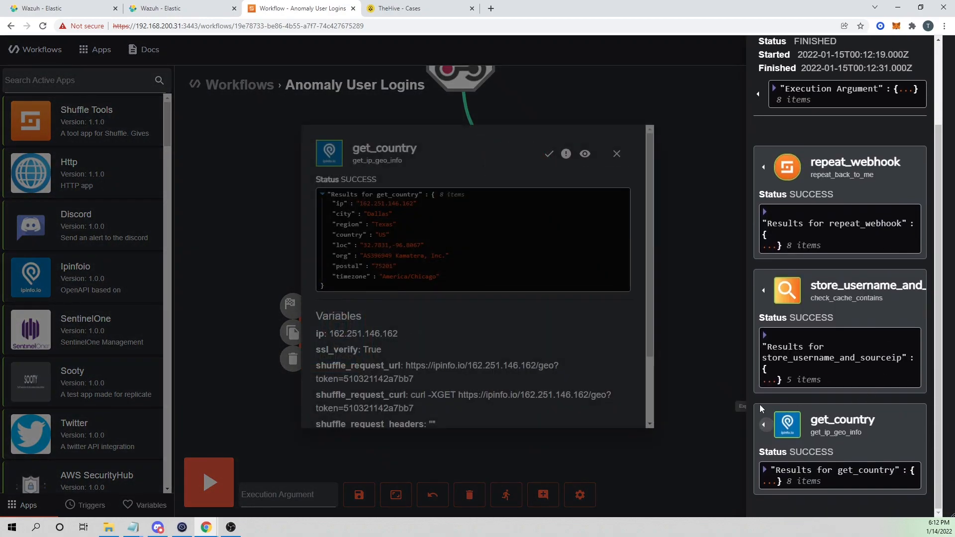
{"action": "left_click", "coordinate": [560, 274]}
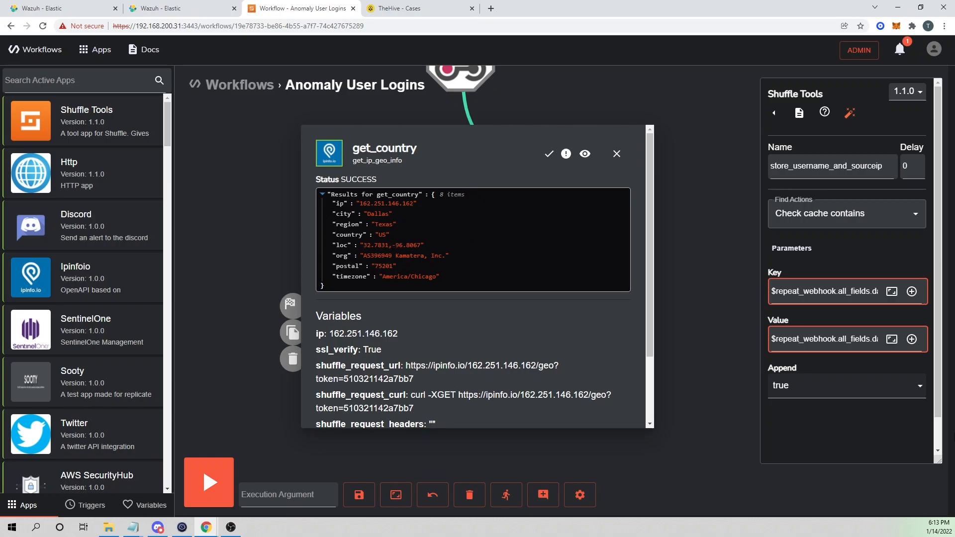
Close the get_country results and reposition the Ipinfoio_1 node on the graph.
{"action": "left_click", "coordinate": [617, 154]}
{"action": "left_click_drag", "start_coordinate": [561, 279], "coordinate": [496, 387]}
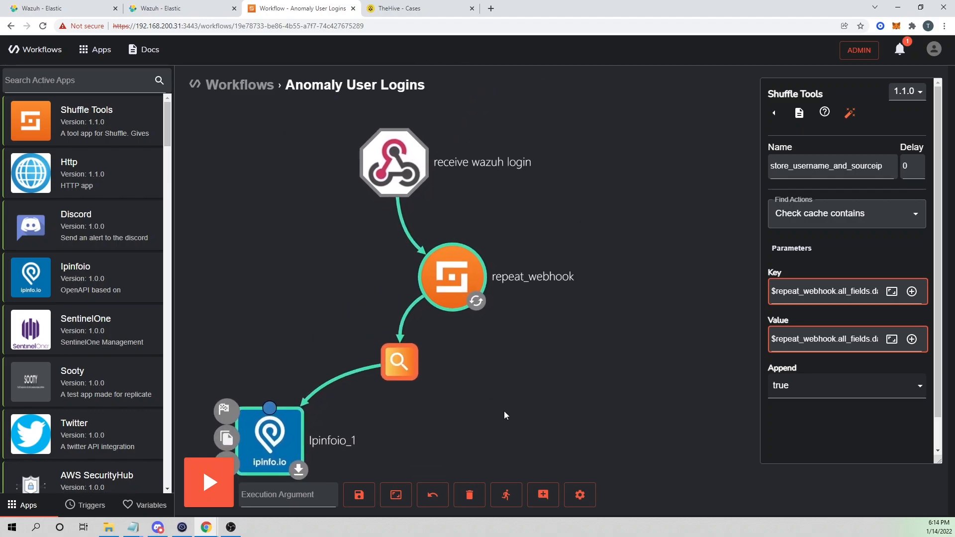
{"action": "left_click_drag", "start_coordinate": [527, 439], "coordinate": [537, 372]}
{"action": "left_click_drag", "start_coordinate": [284, 379], "coordinate": [307, 370]}
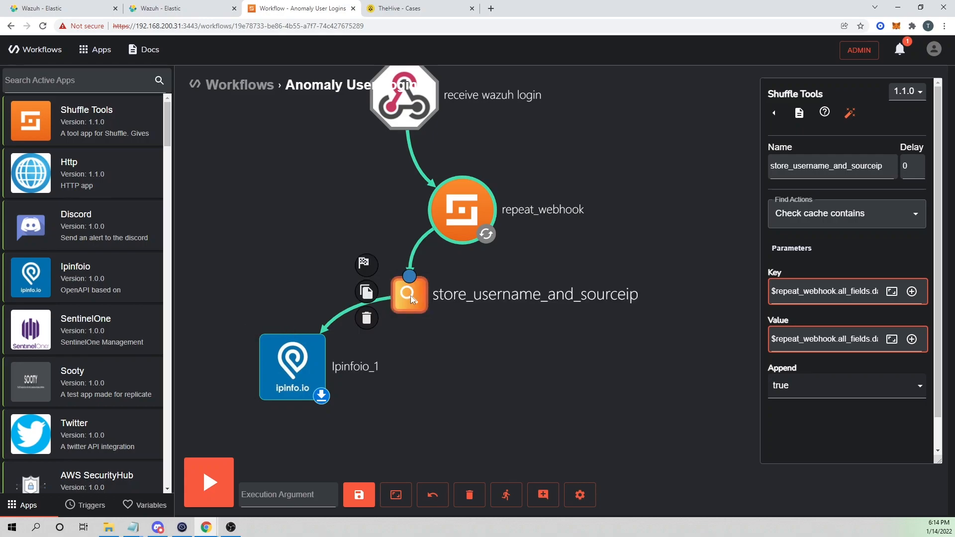
Review store_username_and_sourceip's last result: found true, item already exists for root's two IPs.
{"action": "left_click", "coordinate": [776, 114]}
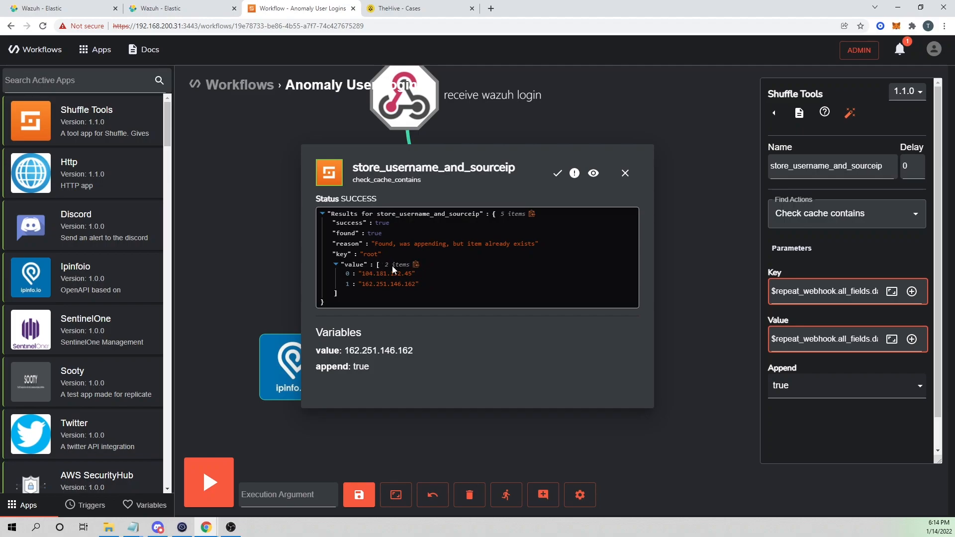
{"action": "mouse_move", "coordinate": [279, 378]}
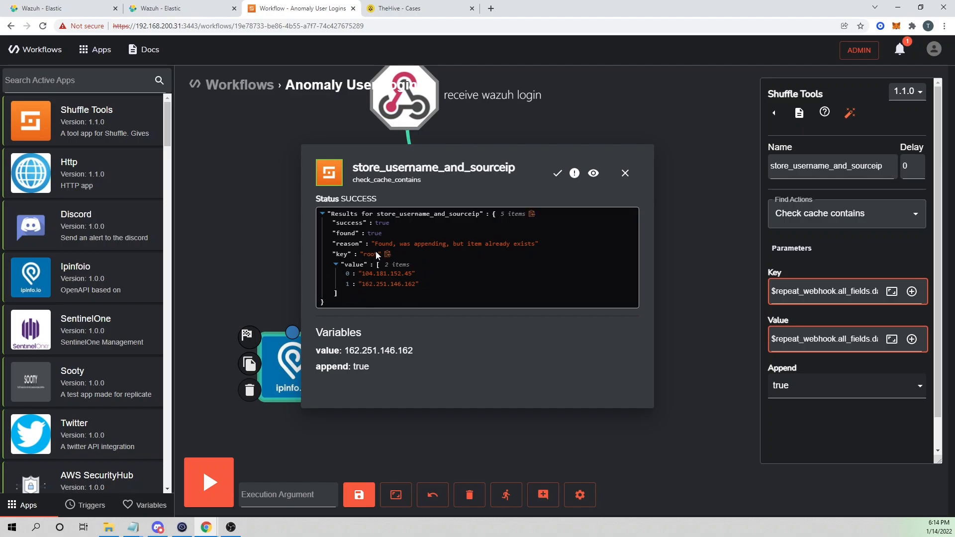
{"action": "left_click", "coordinate": [622, 177]}
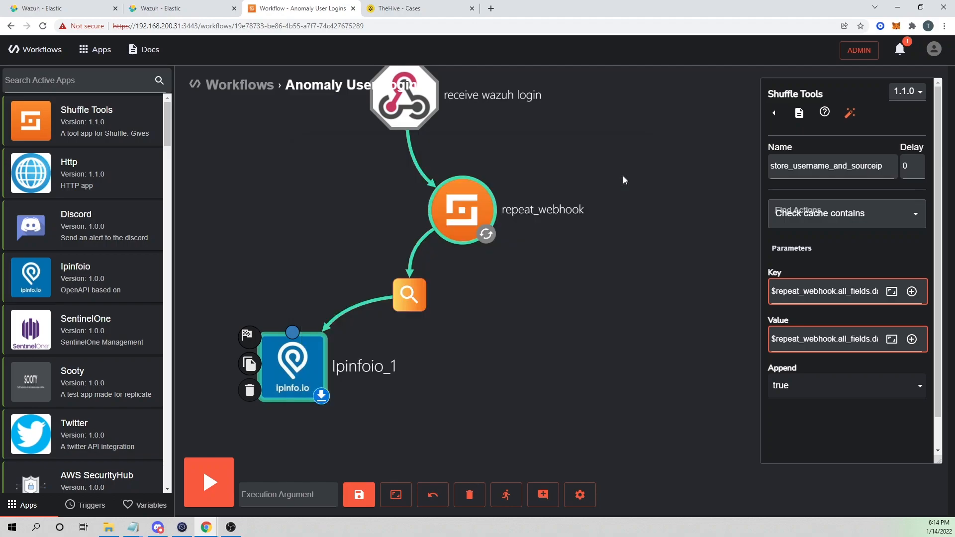
Start a negated store_username_and_sourceip.found condition on the Ipinfoio_1 branch, then cancel it.
{"action": "left_click", "coordinate": [343, 313]}
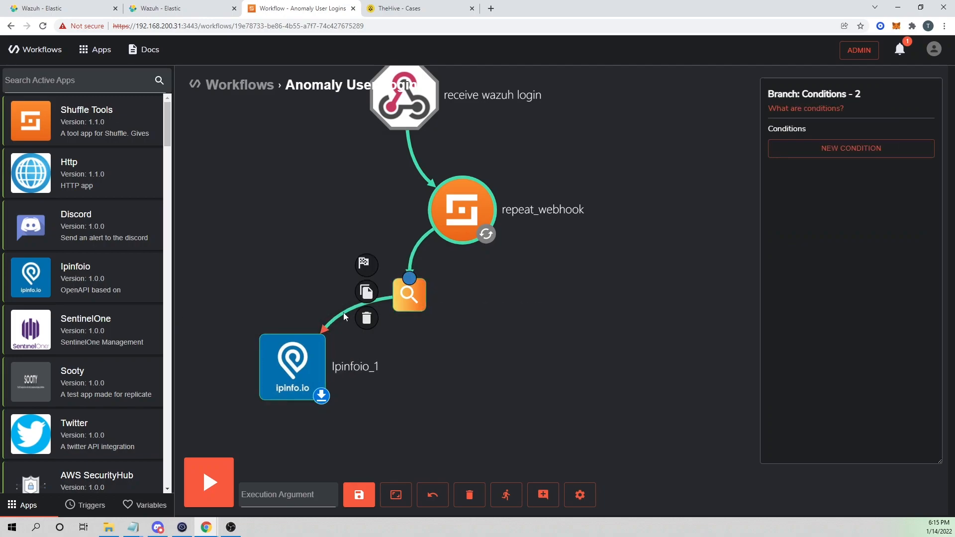
{"action": "left_click", "coordinate": [869, 155]}
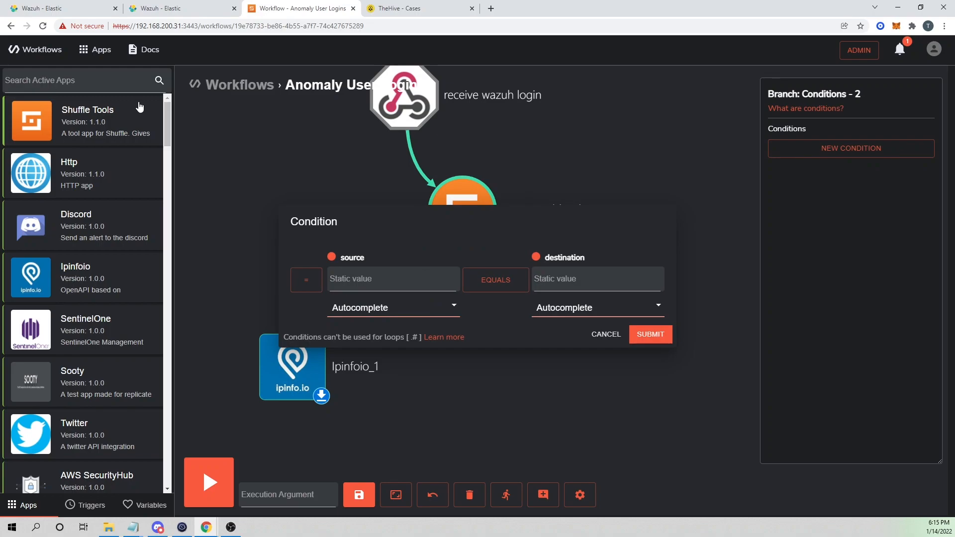
{"action": "left_click", "coordinate": [306, 287]}
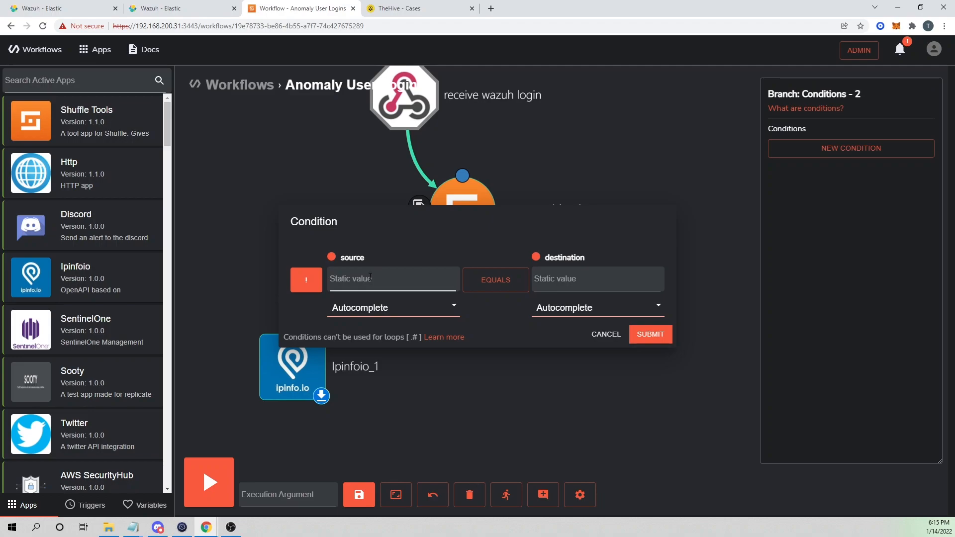
{"action": "left_click", "coordinate": [387, 314]}
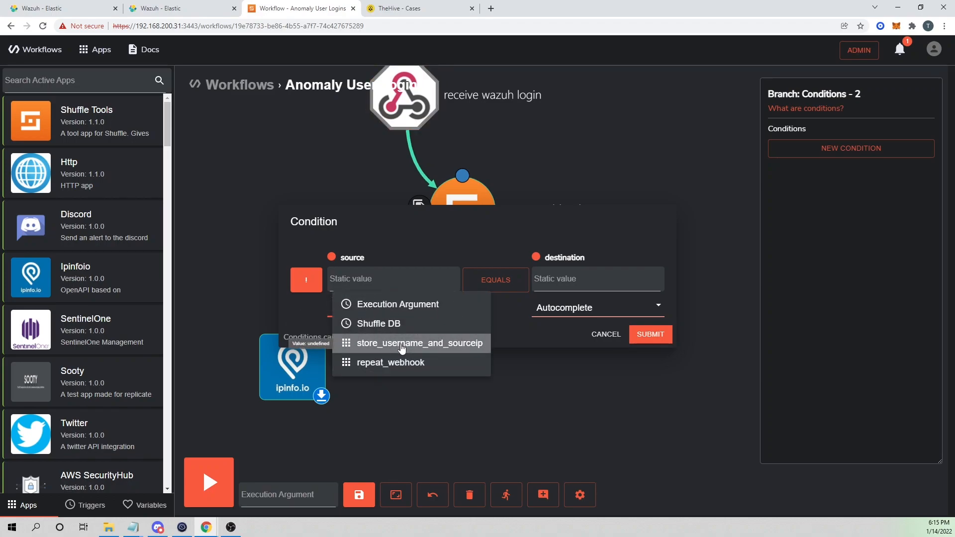
{"action": "left_click", "coordinate": [403, 346]}
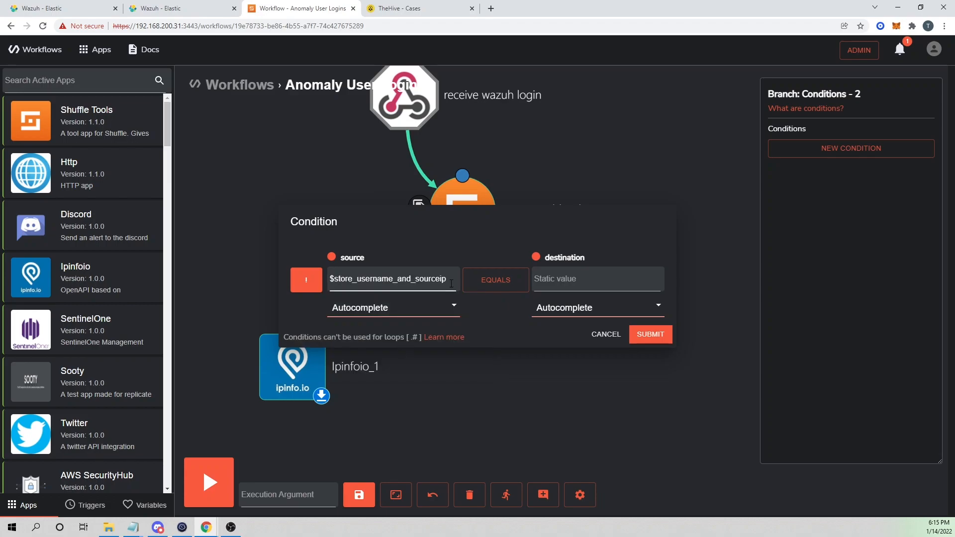
{"action": "type", "text": ".found"}
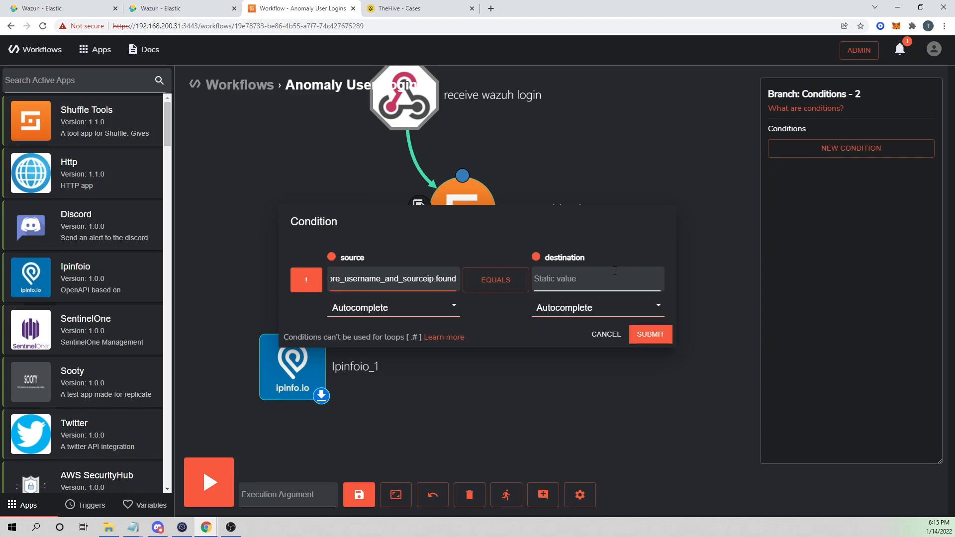
{"action": "left_click", "coordinate": [880, 71]}
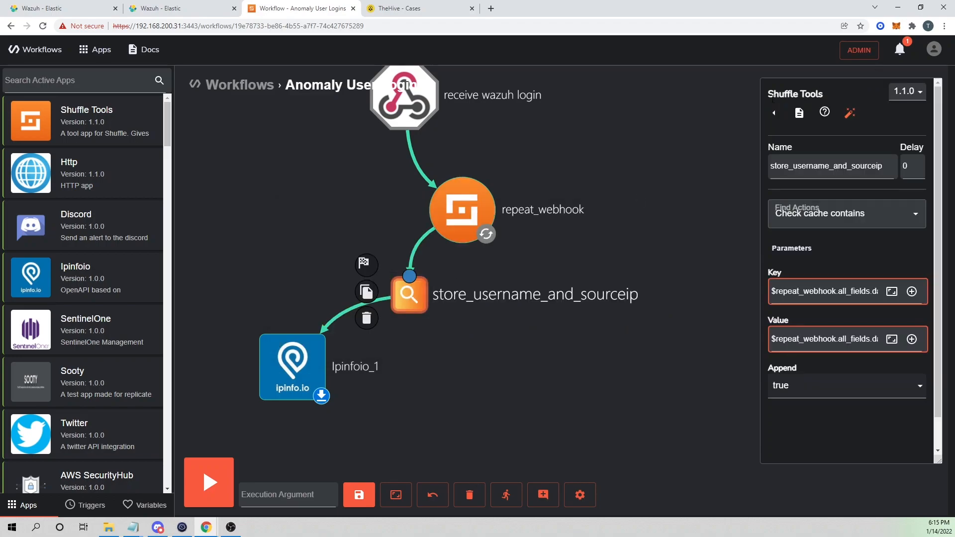
Check the cache check's last results to confirm the output key is named found.
{"action": "left_click", "coordinate": [775, 118]}
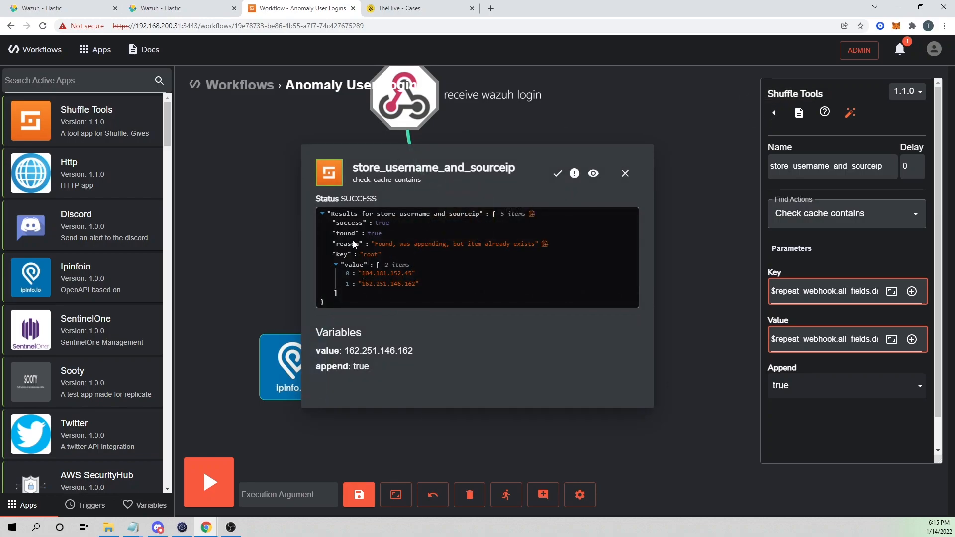
{"action": "mouse_move", "coordinate": [344, 233]}
{"action": "left_mouse_down"}
{"action": "mouse_move", "coordinate": [337, 232]}
{"action": "mouse_move", "coordinate": [356, 237]}
{"action": "left_mouse_up"}
{"action": "left_click", "coordinate": [336, 237]}
{"action": "left_click_drag", "start_coordinate": [336, 234], "coordinate": [357, 235]}
{"action": "left_click", "coordinate": [626, 173]}
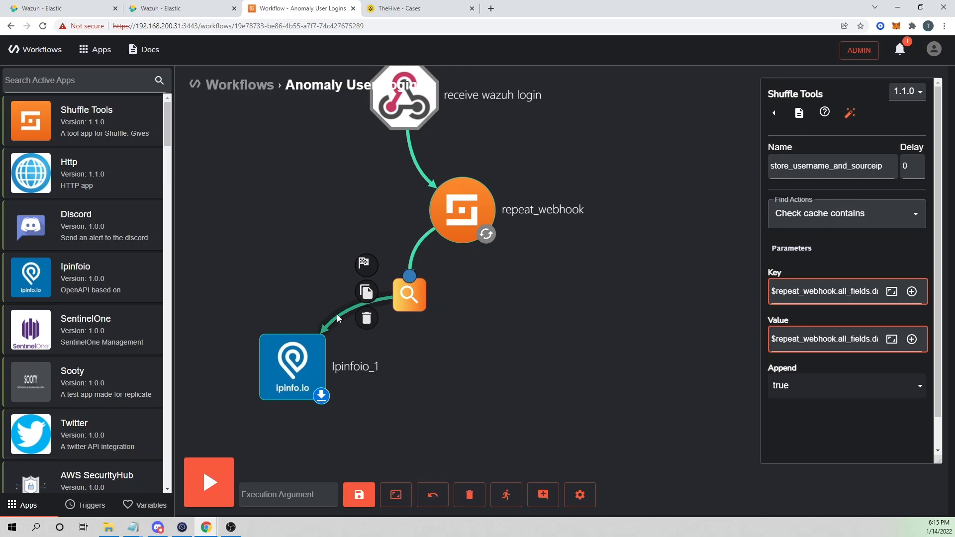
Add the negated condition $store_username_and_sourceip.found equals true to the Ipinfoio_1 branch.
{"action": "left_click", "coordinate": [416, 251]}
{"action": "left_click", "coordinate": [812, 149]}
{"action": "left_click", "coordinate": [388, 311]}
{"action": "left_click", "coordinate": [398, 339]}
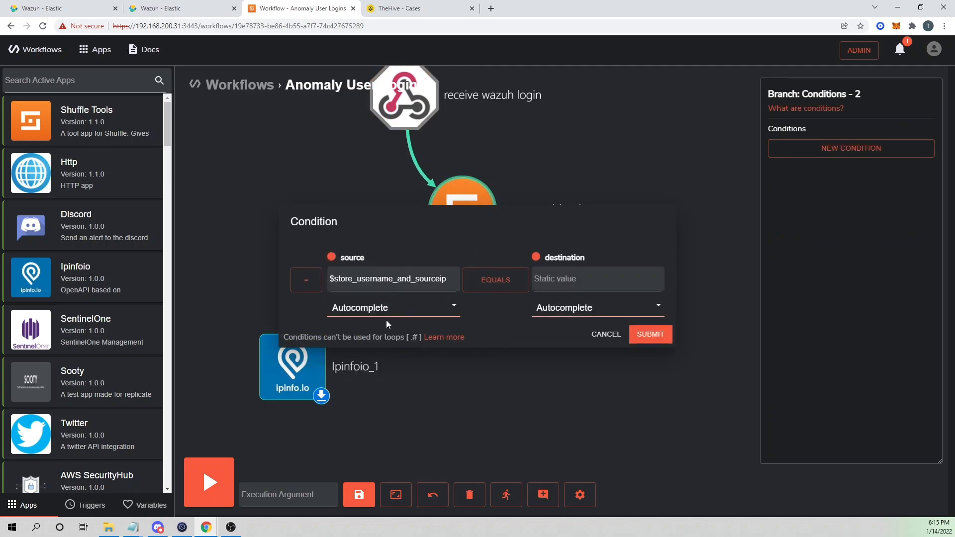
{"action": "left_click", "coordinate": [309, 282]}
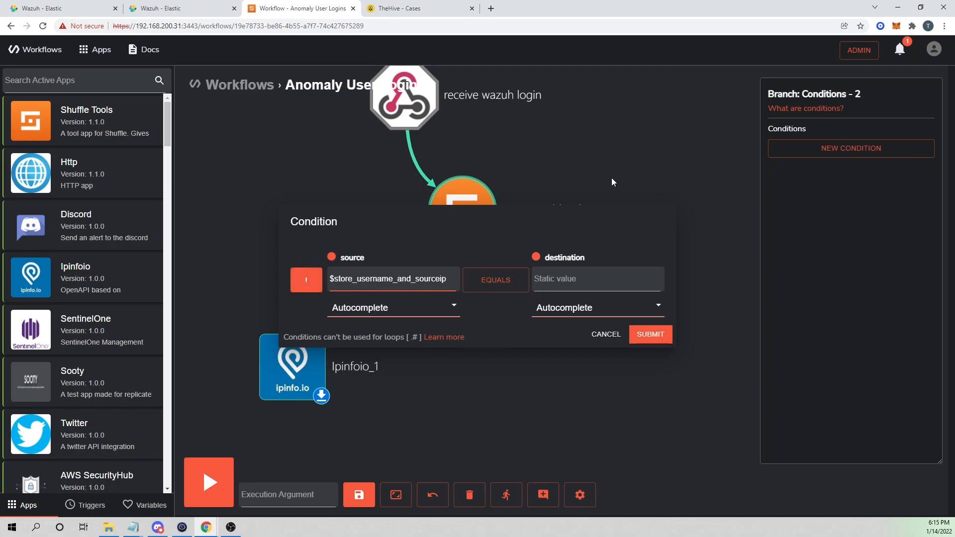
{"action": "type", "text": ".found"}
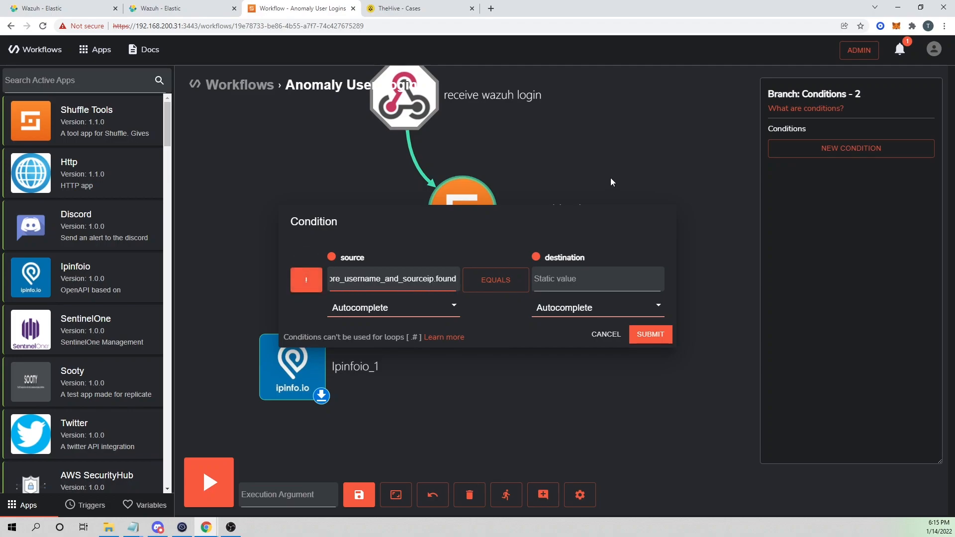
{"action": "left_click", "coordinate": [551, 283]}
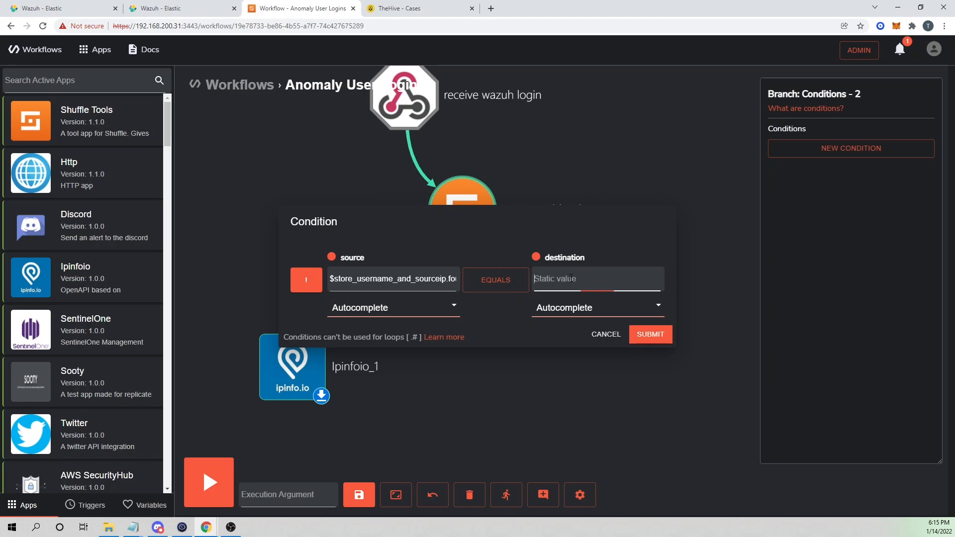
{"action": "type", "text": "true"}
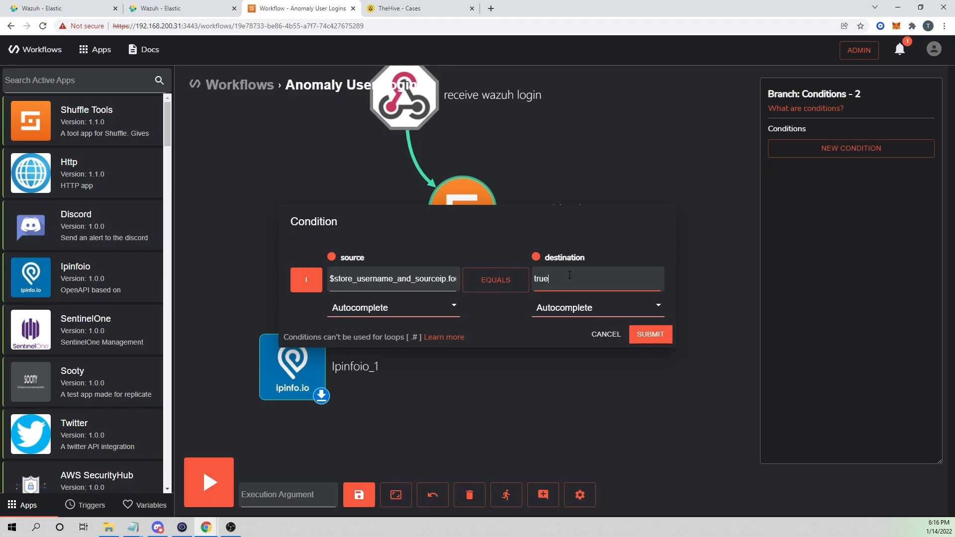
{"action": "left_click", "coordinate": [658, 335]}
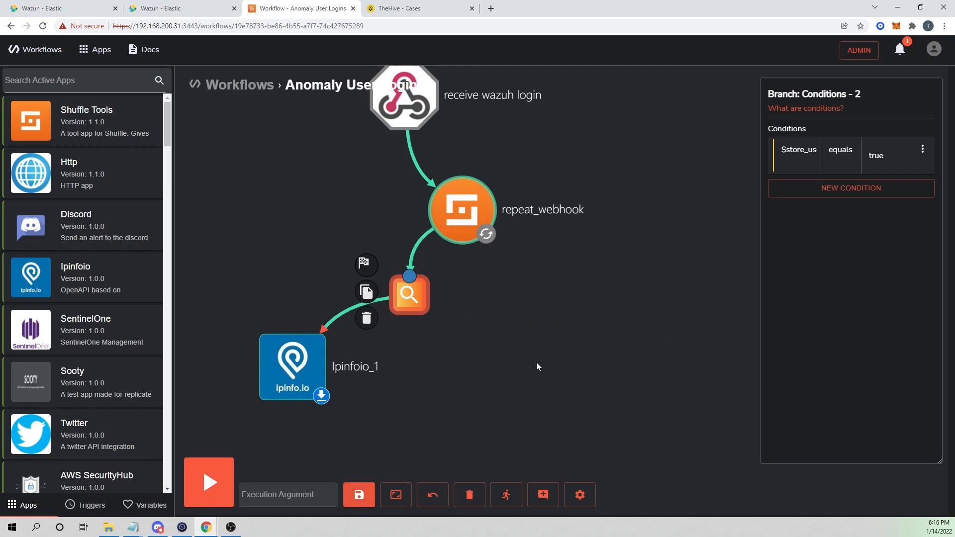
Close the branch conditions, shift store_username_and_sourceip right, and save the workflow.
{"action": "left_click", "coordinate": [512, 361]}
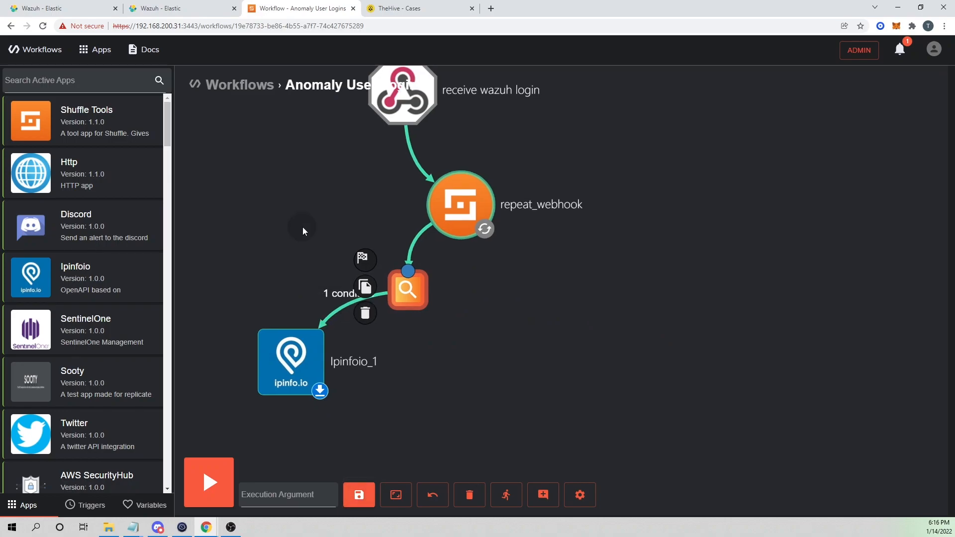
{"action": "left_click_drag", "start_coordinate": [423, 296], "coordinate": [474, 300]}
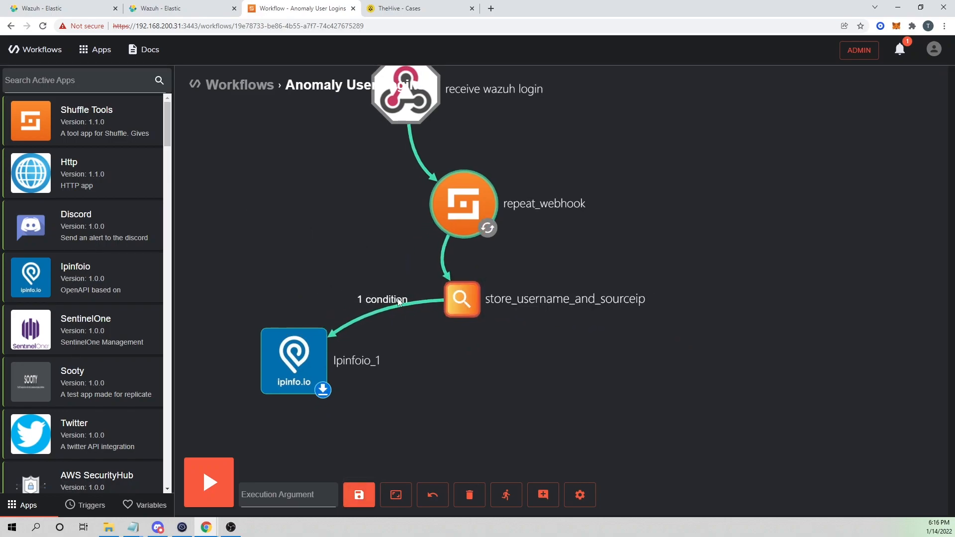
{"action": "left_click", "coordinate": [356, 496]}
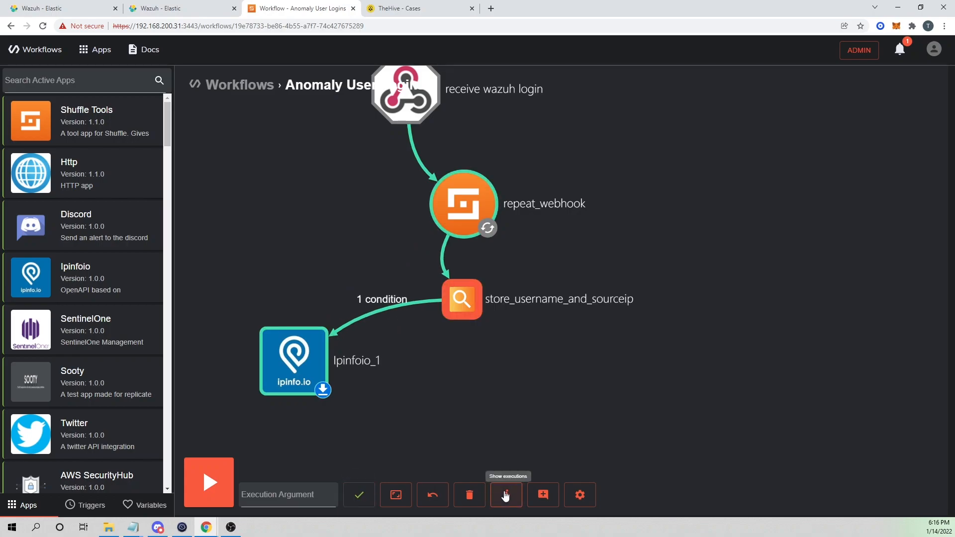
Rerun Anomaly User Logins and confirm get_country was skipped by its failed true-equals-true condition.
{"action": "left_click", "coordinate": [506, 494]}
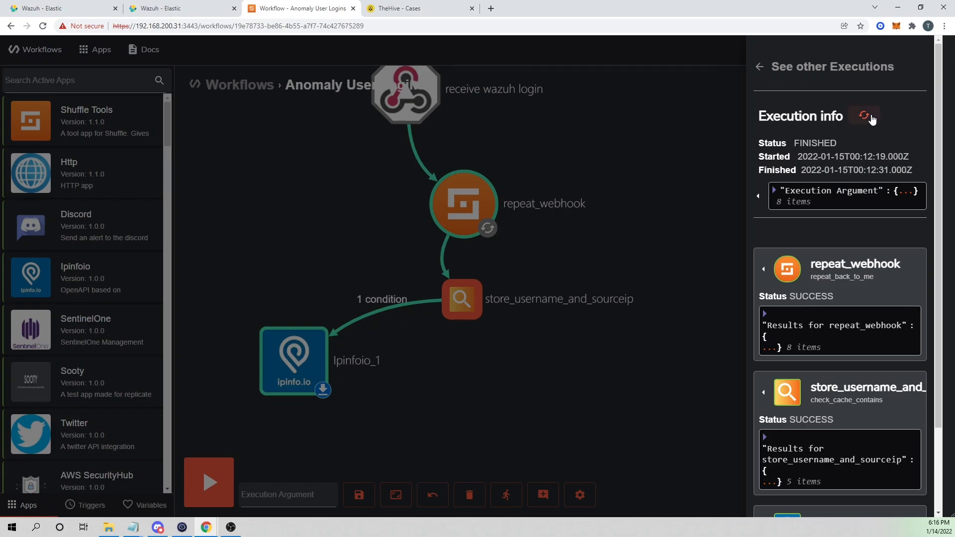
{"action": "left_click", "coordinate": [864, 116]}
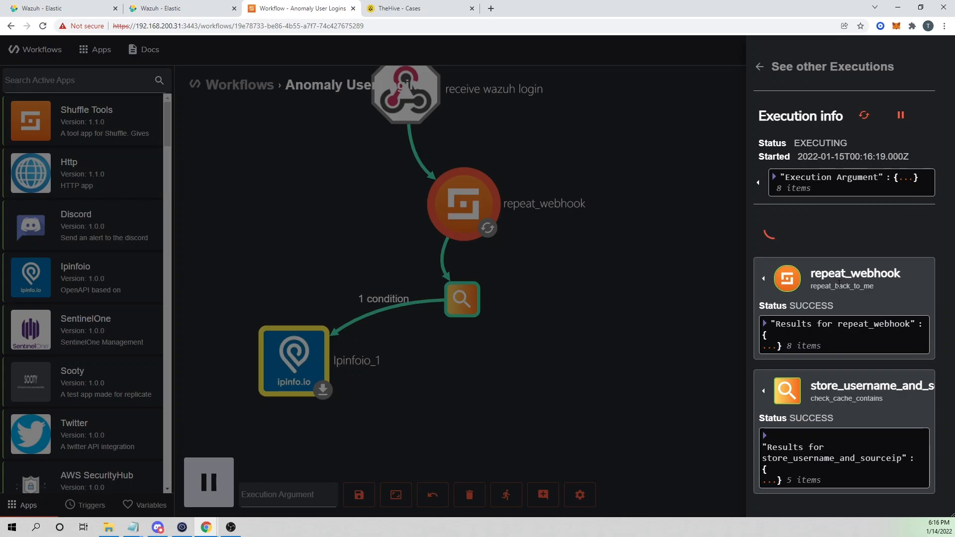
{"action": "scroll", "coordinate": [872, 311], "scroll_direction": "down", "scroll_amount": 1}
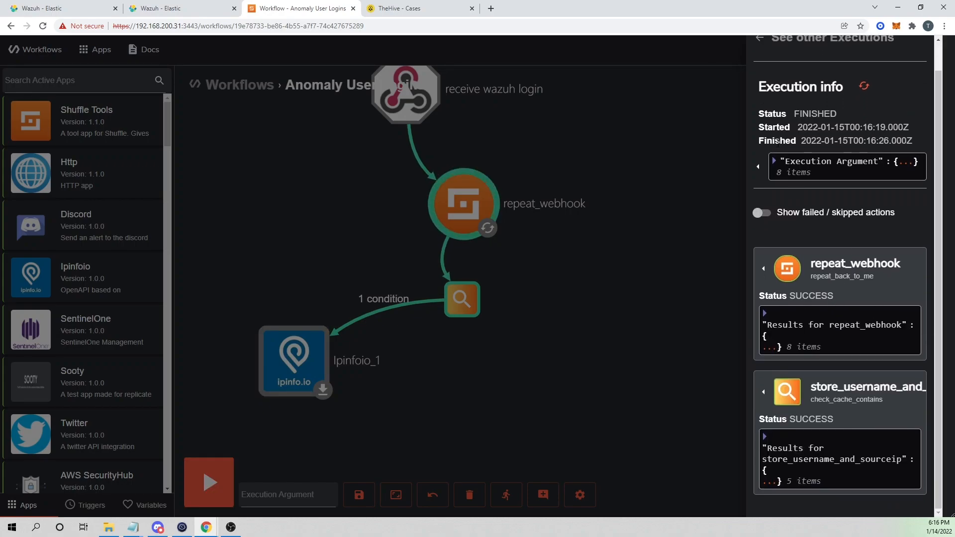
{"action": "left_click", "coordinate": [760, 214]}
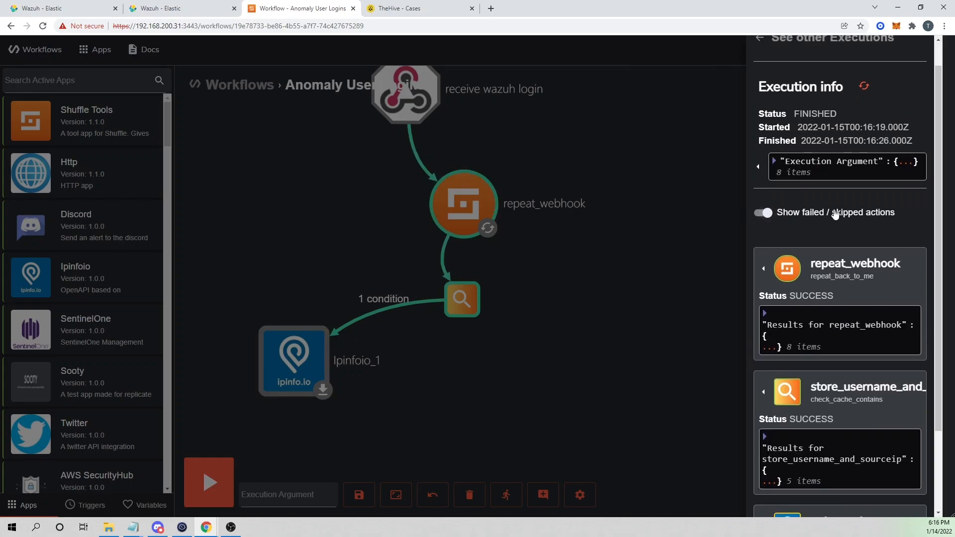
{"action": "scroll", "coordinate": [763, 331], "scroll_direction": "down", "scroll_amount": 2}
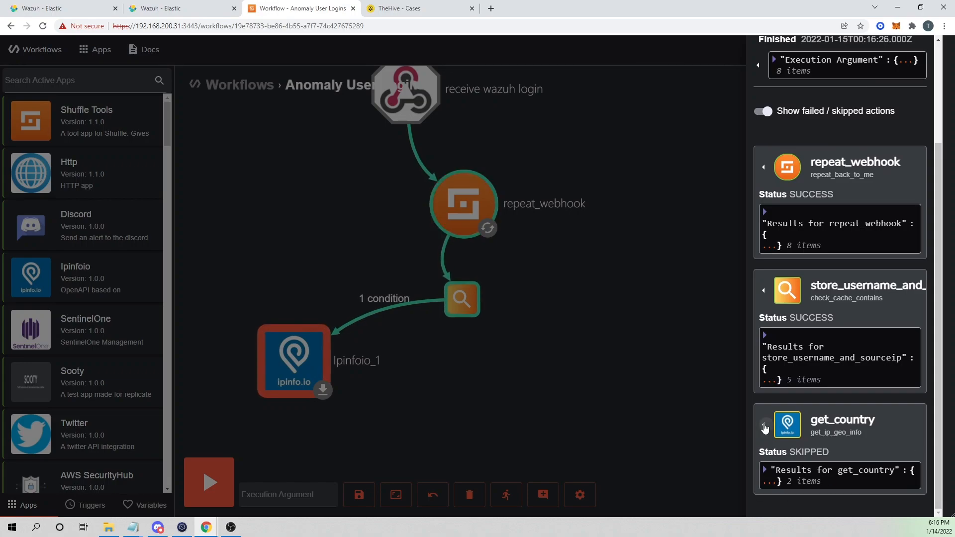
{"action": "left_click", "coordinate": [765, 427]}
{"action": "left_click", "coordinate": [417, 267]}
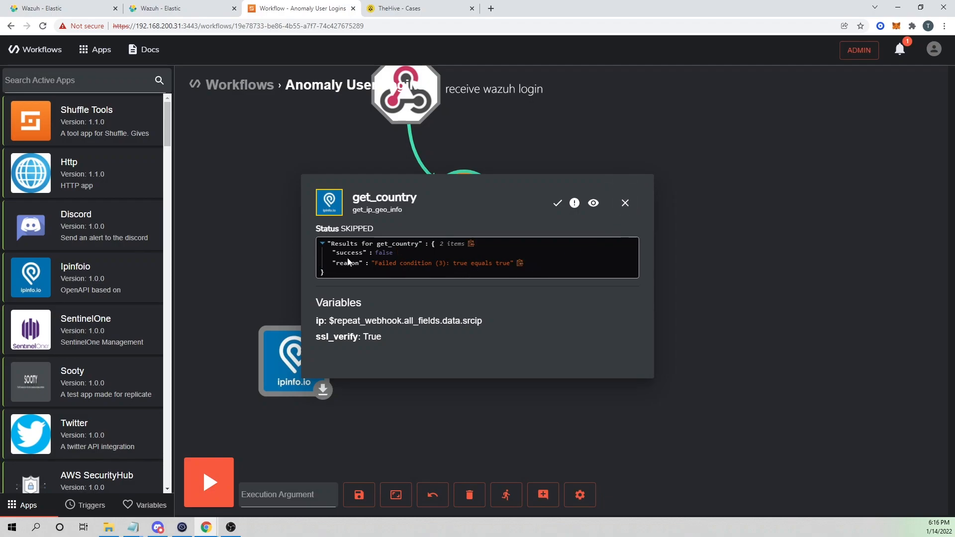
{"action": "left_click", "coordinate": [625, 203]}
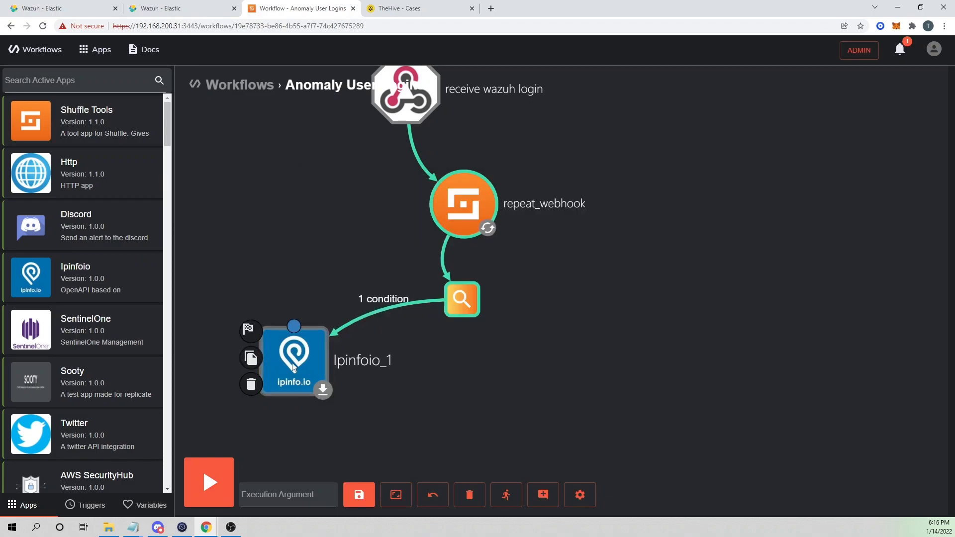
Replace the store_username_and_sourceip cache check's Value with 8.8.8.8.
{"action": "left_click", "coordinate": [465, 301]}
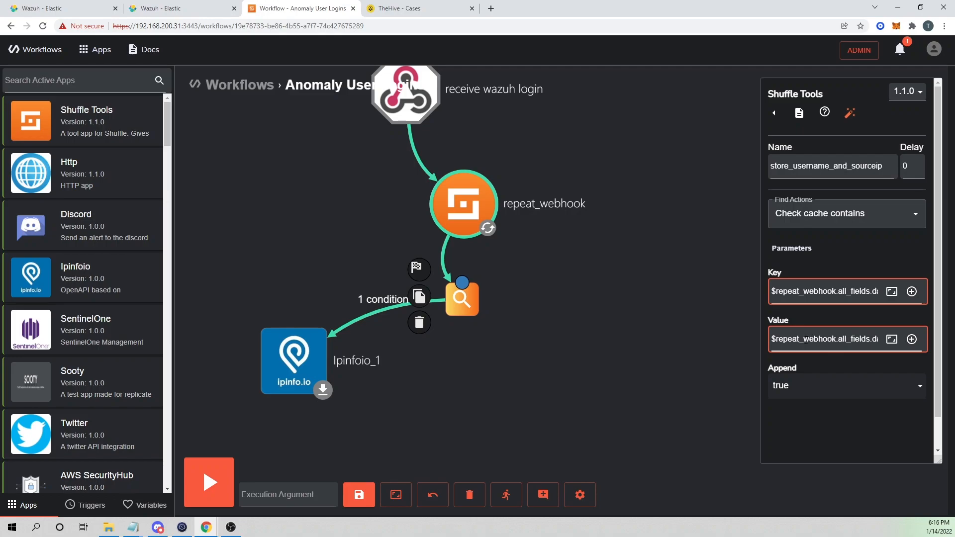
{"action": "triple_click", "coordinate": [788, 334]}
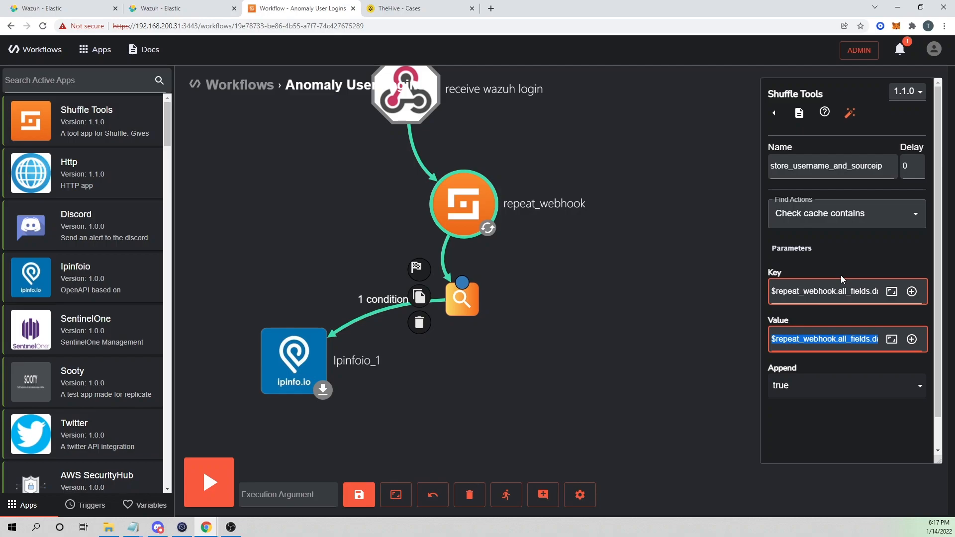
{"action": "type", "text": "8.8.8.8"}
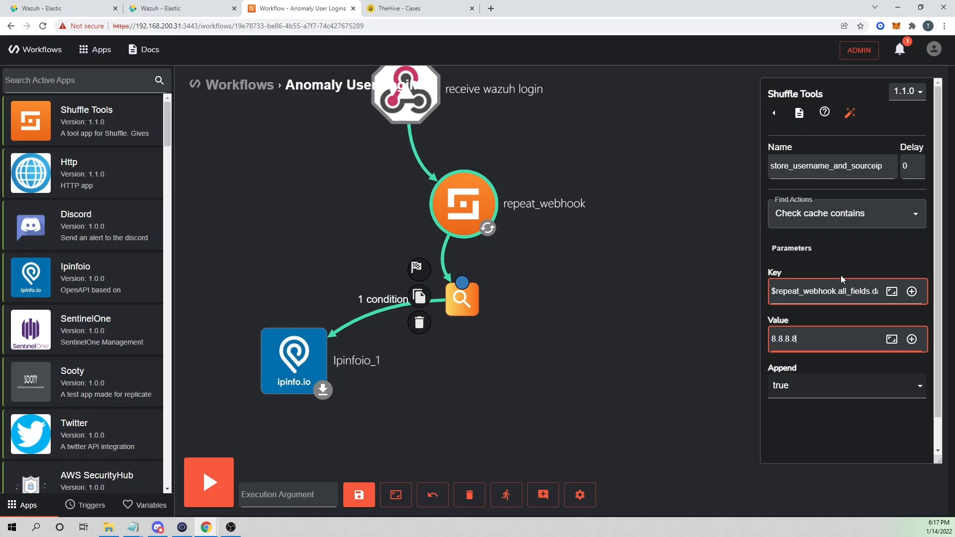
Set get_country's Ip to 8.8.8.8, save, and verify the cache Value shows 8.8.8.8.
{"action": "left_click", "coordinate": [298, 363]}
{"action": "left_click", "coordinate": [839, 355]}
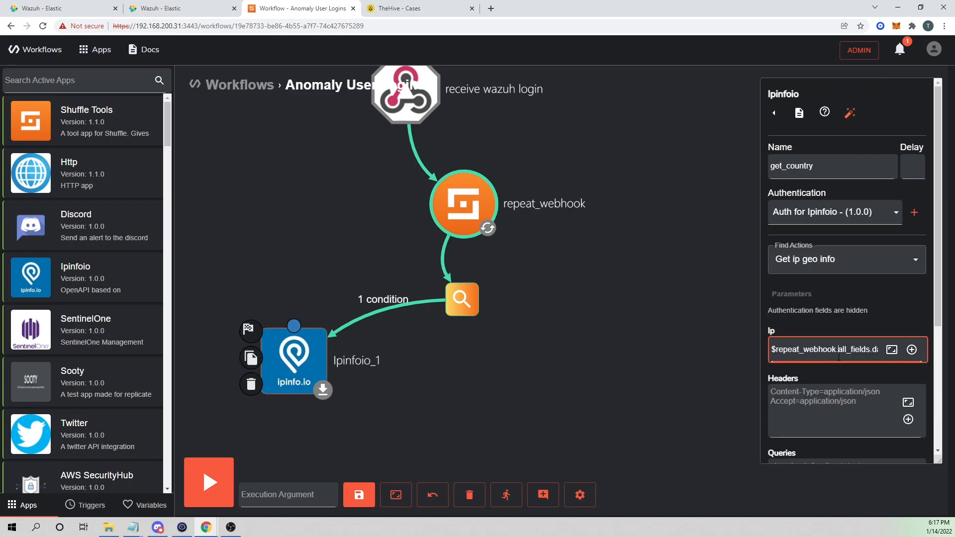
{"action": "key", "text": "ctrl+a"}
{"action": "type", "text": "8.8.8.8"}
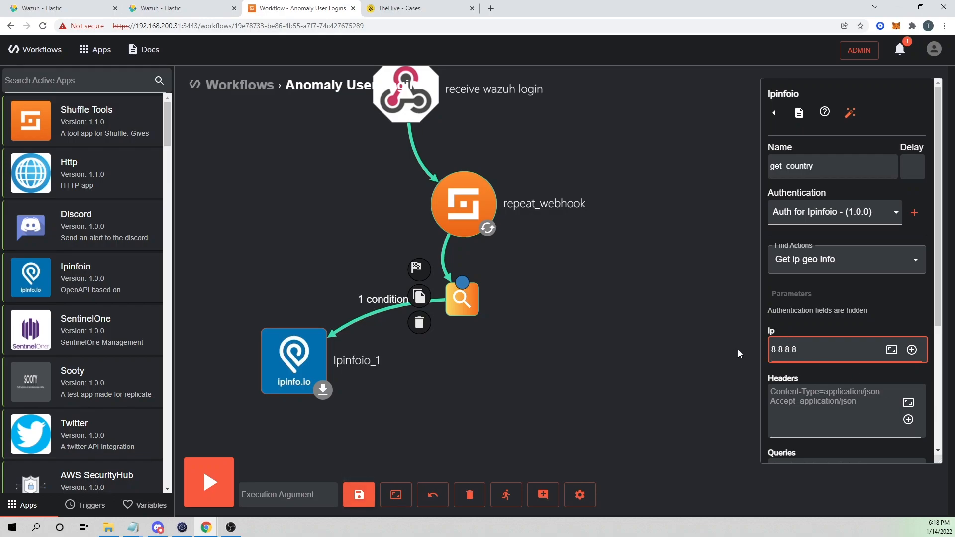
{"action": "left_click", "coordinate": [359, 496]}
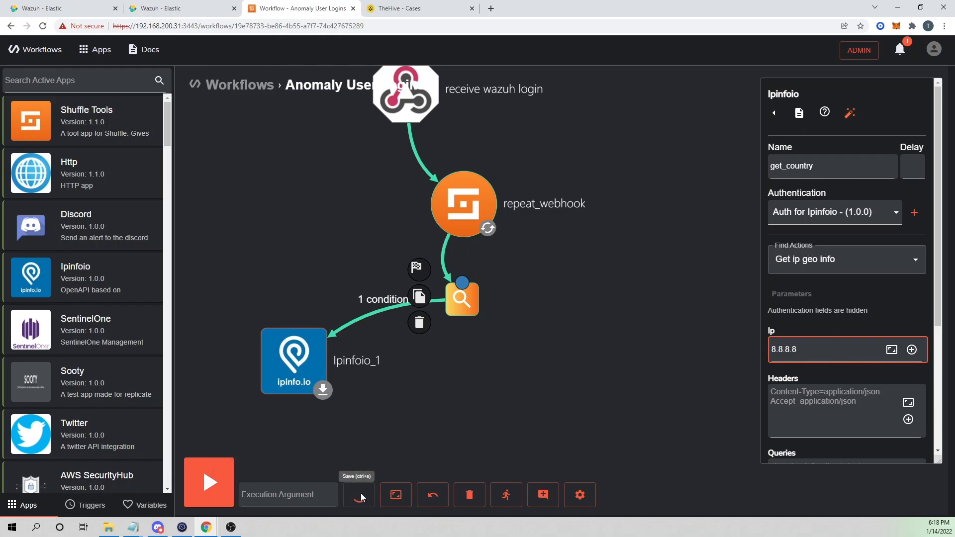
{"action": "left_click", "coordinate": [465, 301]}
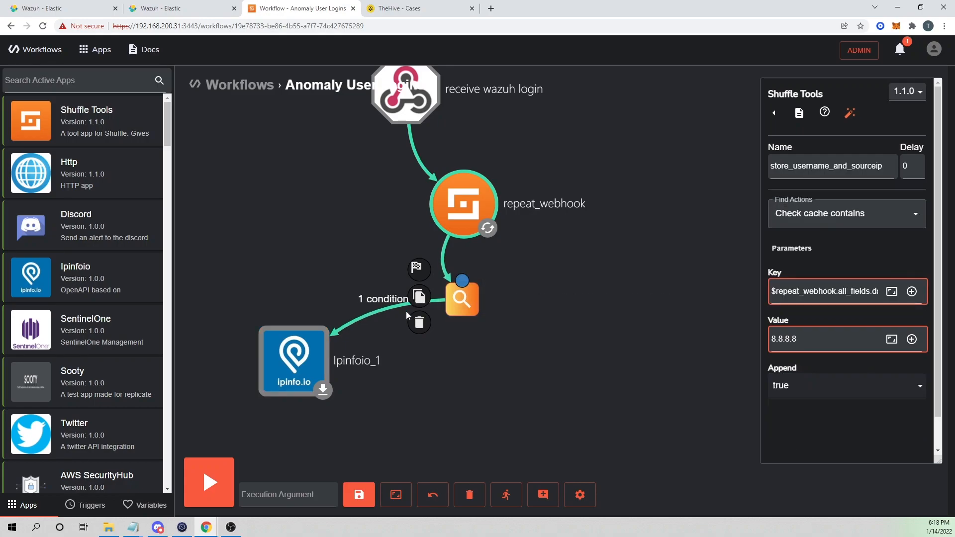
{"action": "double_click", "coordinate": [796, 338]}
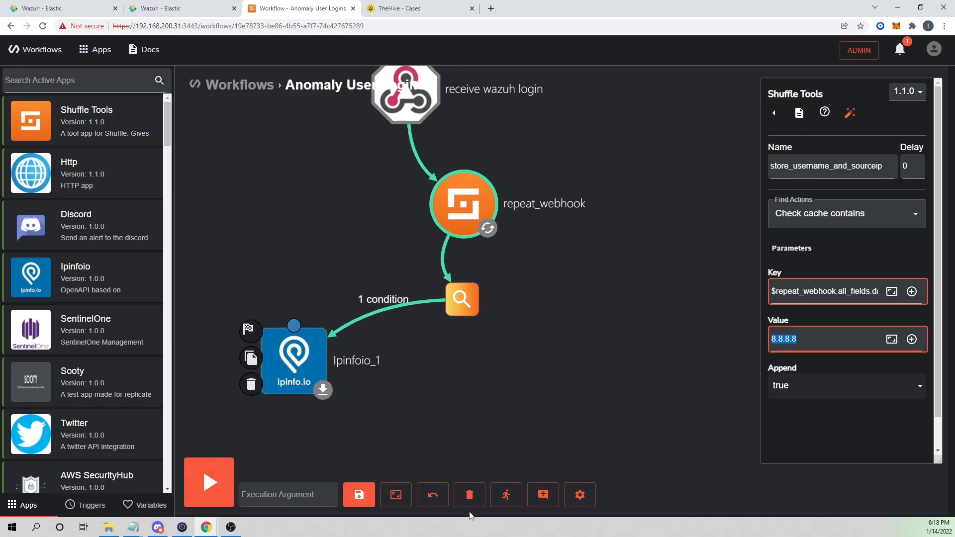
Rerun the workflow and inspect the store_username_and_sourceip result appending 8.8.8.8.
{"action": "left_click", "coordinate": [506, 495]}
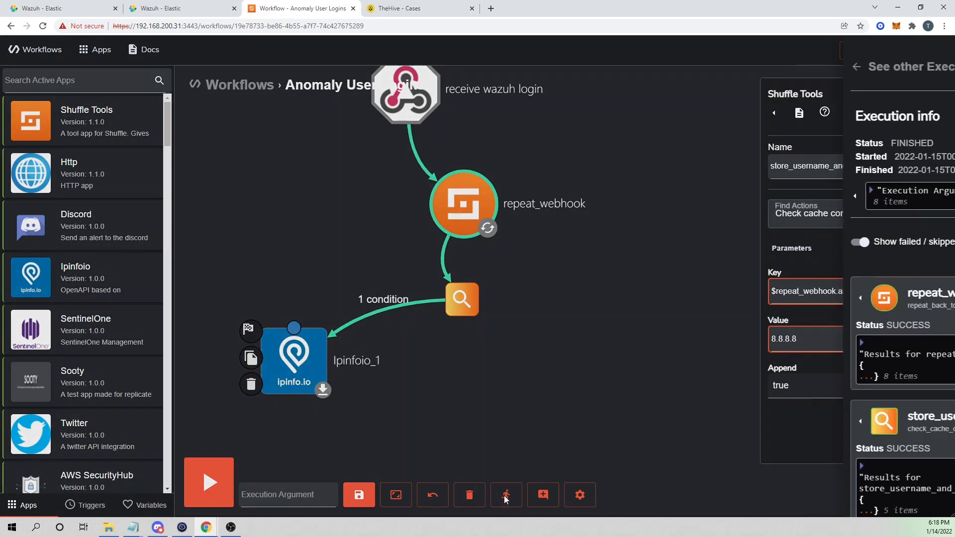
{"action": "left_click", "coordinate": [866, 113]}
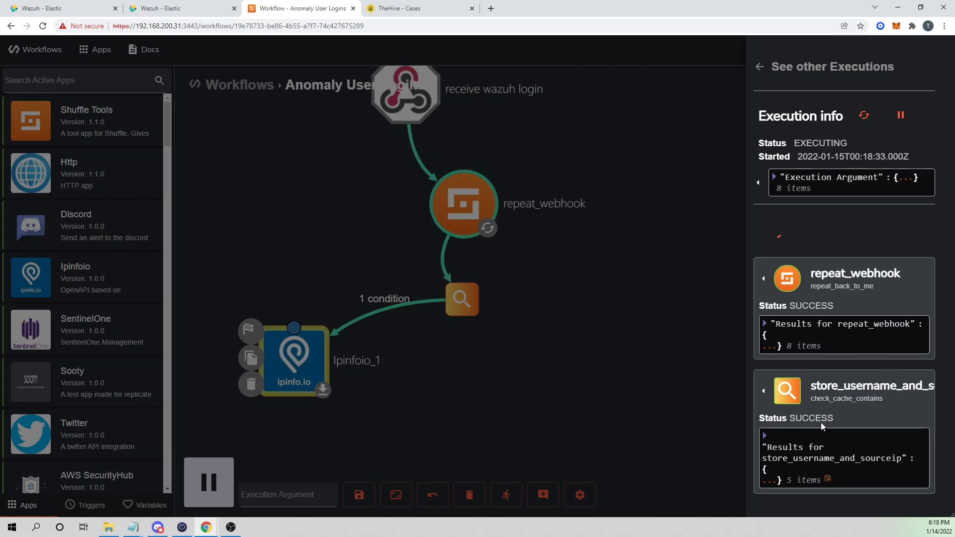
{"action": "scroll", "coordinate": [822, 427], "scroll_direction": "down", "scroll_amount": 2}
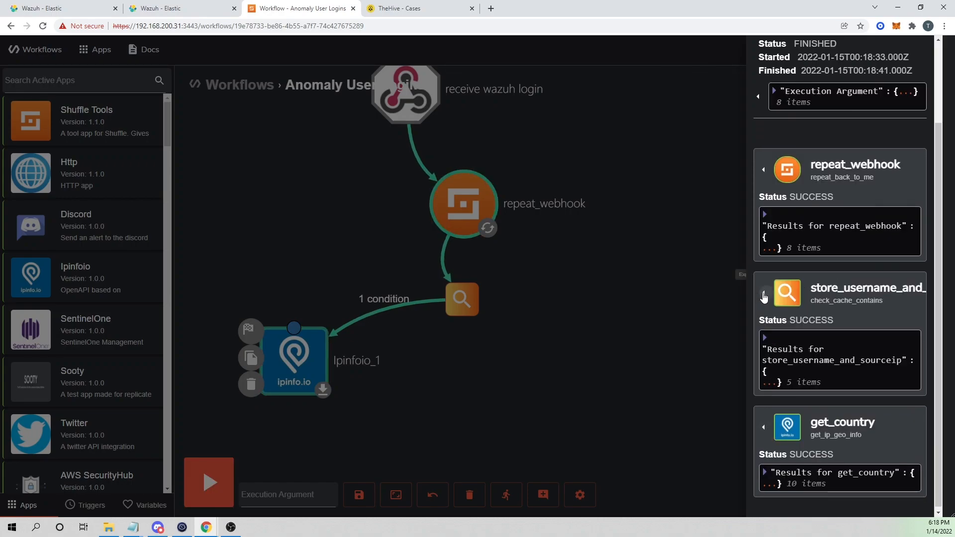
{"action": "left_click", "coordinate": [764, 298]}
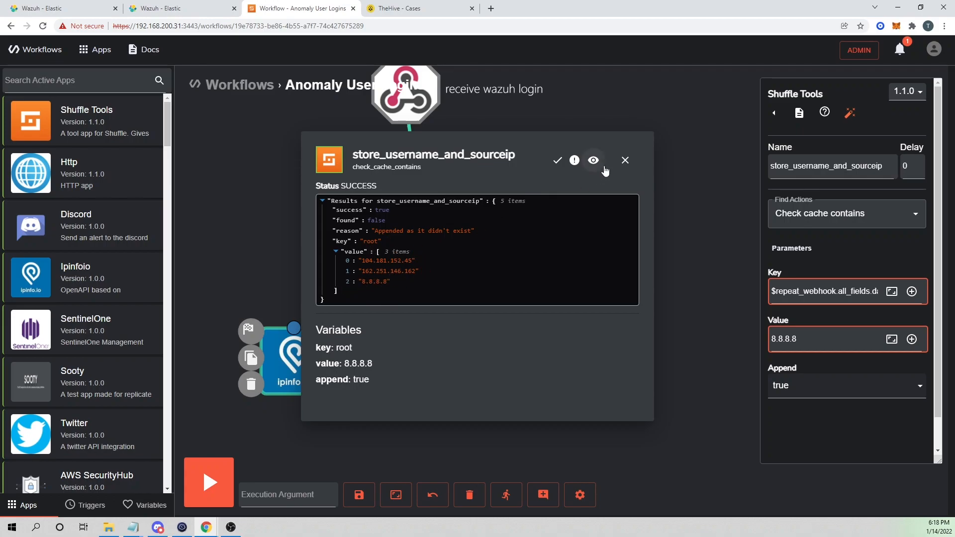
{"action": "left_click", "coordinate": [626, 160]}
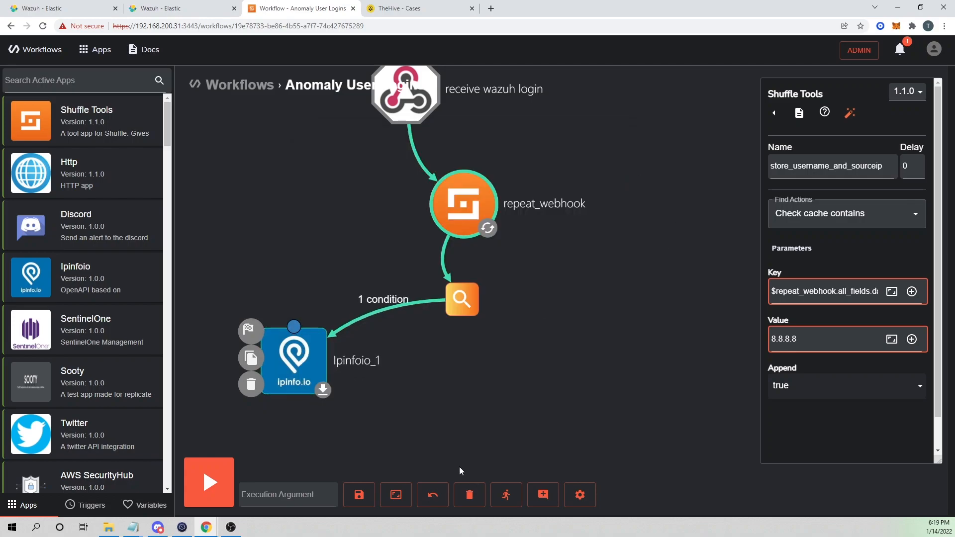
Inspect get_country's result placing 8.8.8.8 at dns.google in Mountain View, California, US.
{"action": "left_click", "coordinate": [507, 495]}
{"action": "scroll", "coordinate": [763, 331], "scroll_direction": "down", "scroll_amount": 2}
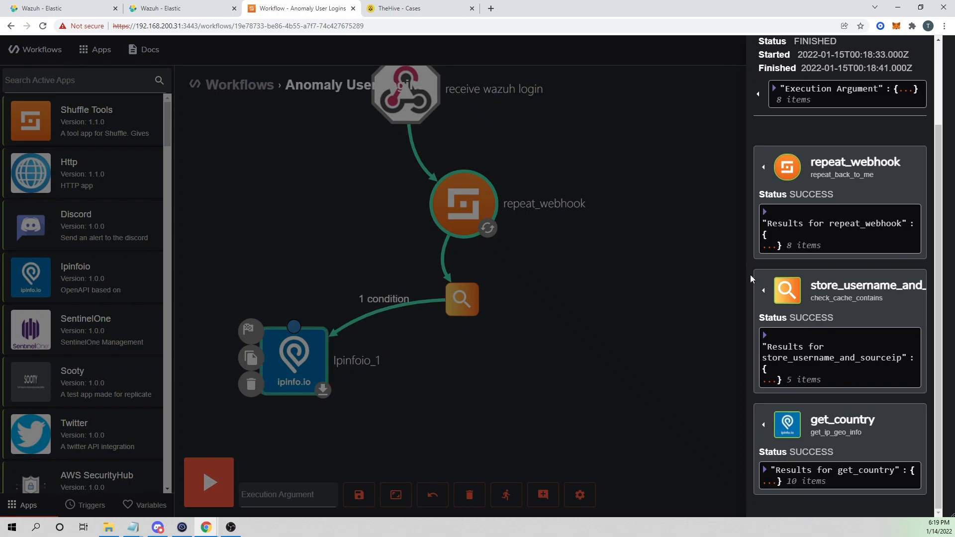
{"action": "left_click", "coordinate": [764, 425]}
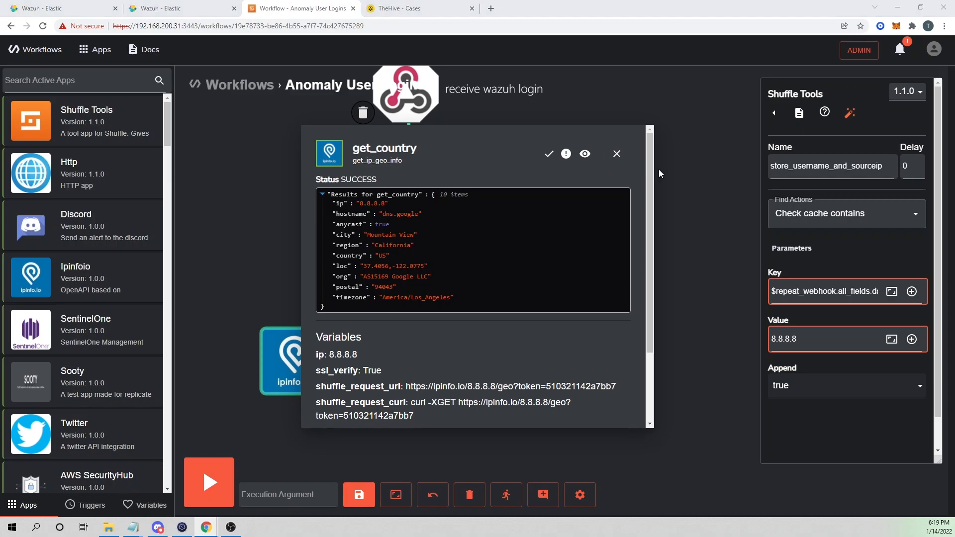
{"action": "left_click", "coordinate": [622, 160]}
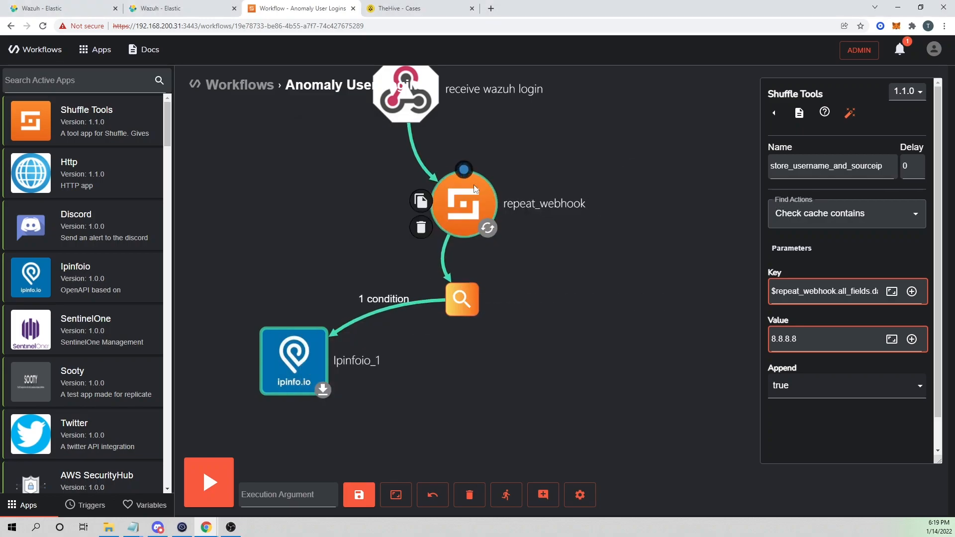
Add a Shuffle Tools step below Ipinfoio_1 and connect Ipinfoio_1 to it.
{"action": "left_click", "coordinate": [474, 203]}
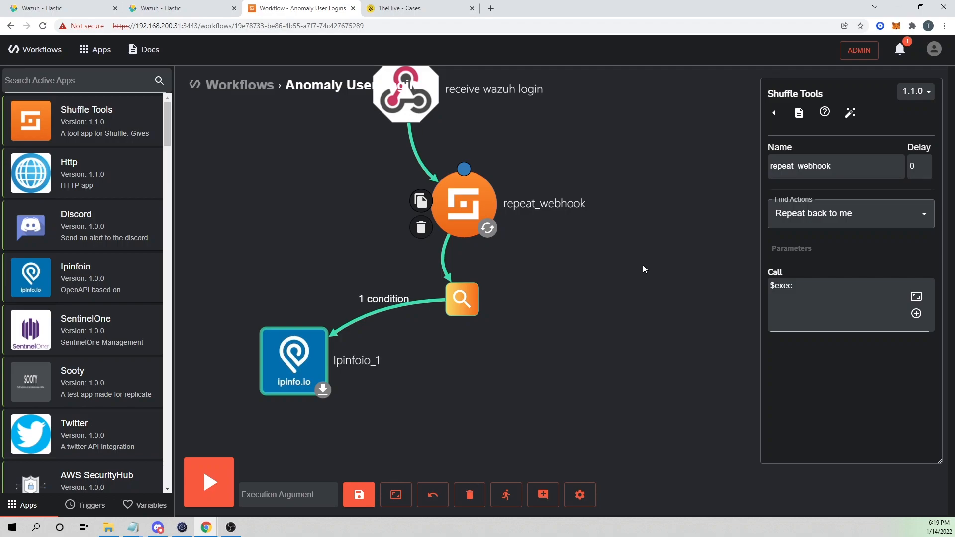
{"action": "left_click", "coordinate": [586, 329]}
{"action": "left_click_drag", "start_coordinate": [556, 384], "coordinate": [575, 314]}
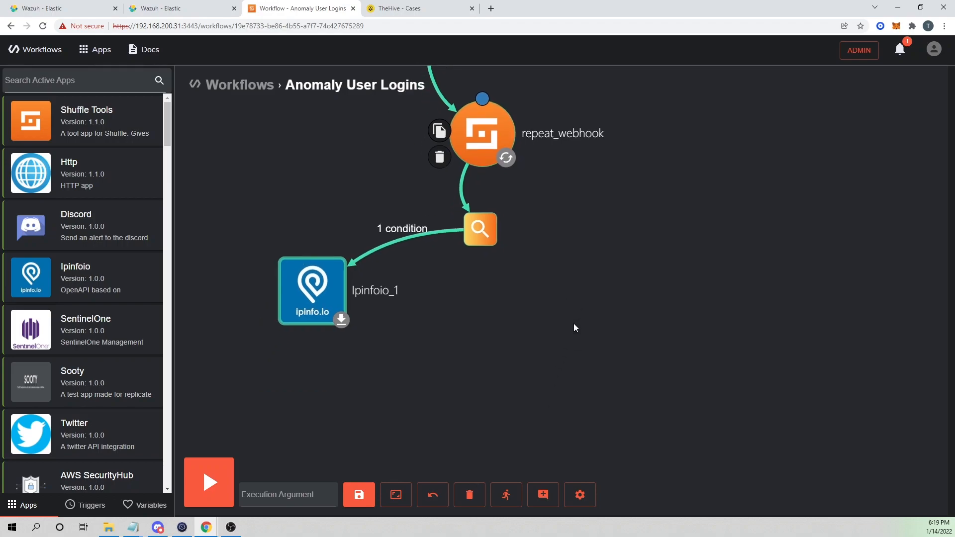
{"action": "left_click_drag", "start_coordinate": [64, 122], "coordinate": [431, 396]}
{"action": "left_click_drag", "start_coordinate": [318, 296], "coordinate": [437, 403]}
{"action": "left_click", "coordinate": [438, 398]}
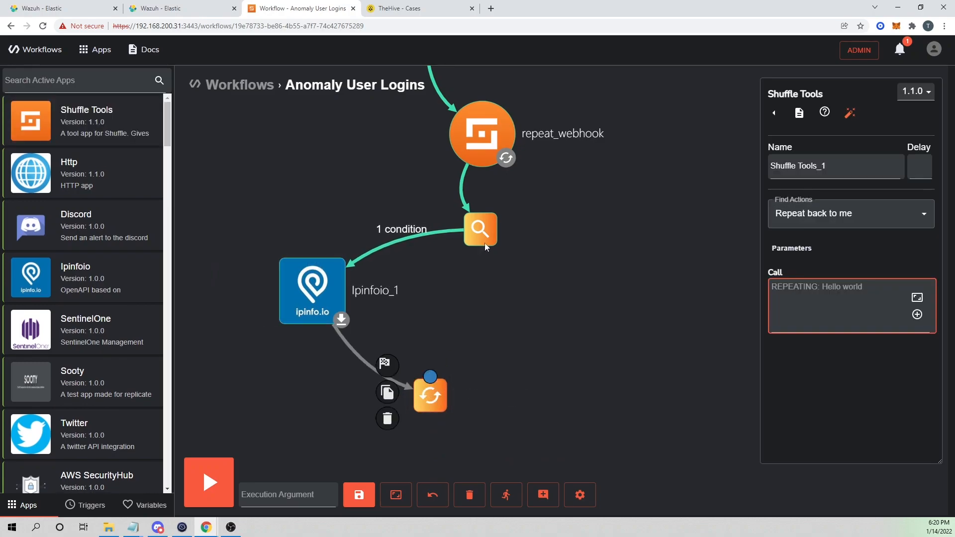
{"action": "left_click", "coordinate": [484, 228]}
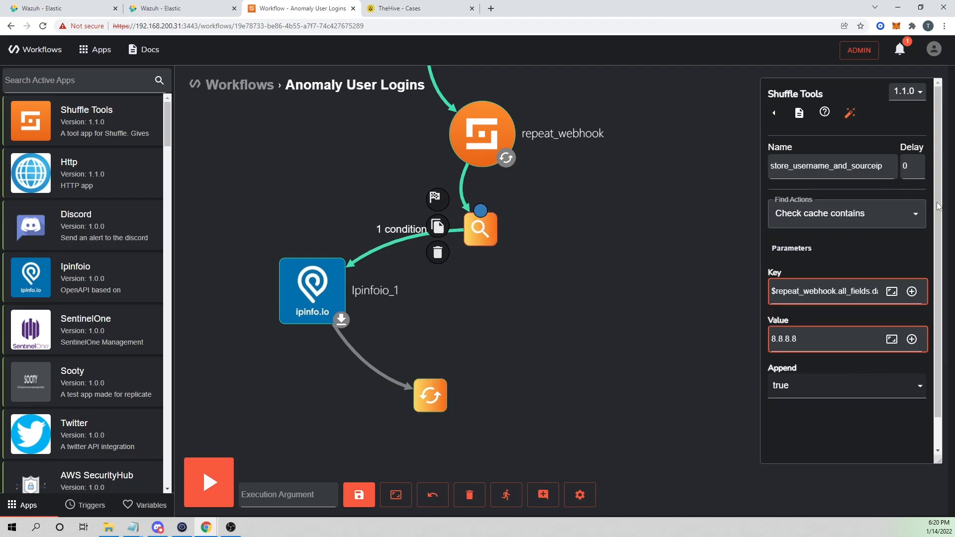
{"action": "left_click", "coordinate": [437, 398]}
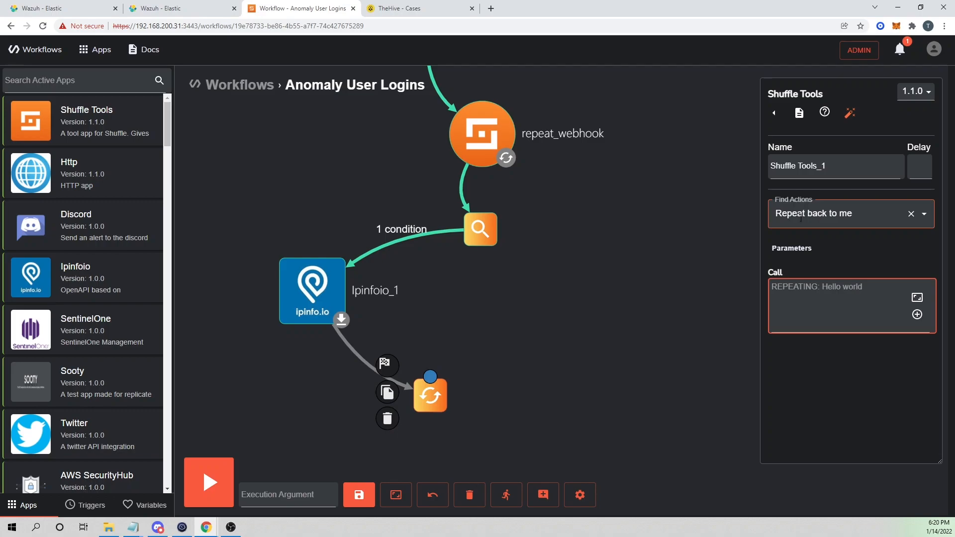
Name the new step cache_country and choose the Check cache contains action.
{"action": "triple_click", "coordinate": [816, 165]}
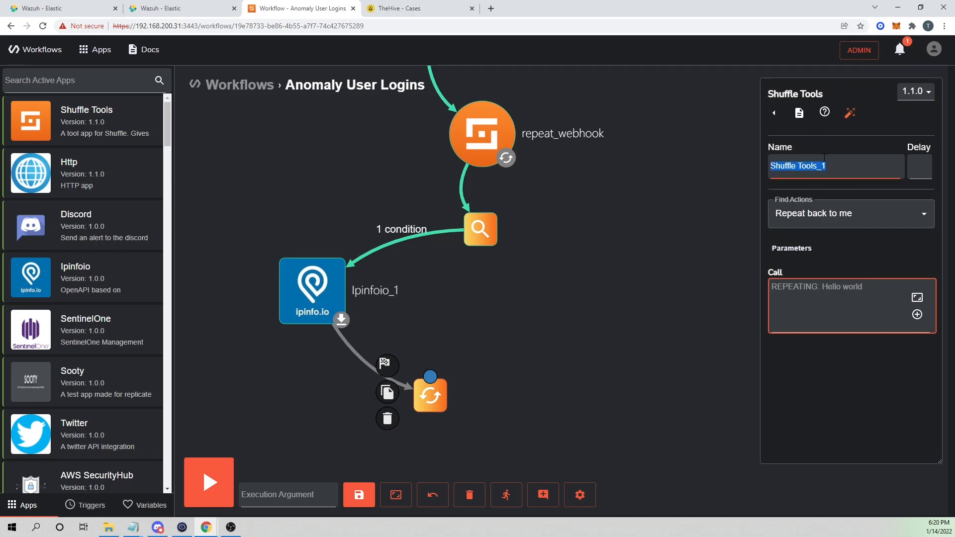
{"action": "type", "text": "cache_country"}
{"action": "left_click", "coordinate": [831, 203]}
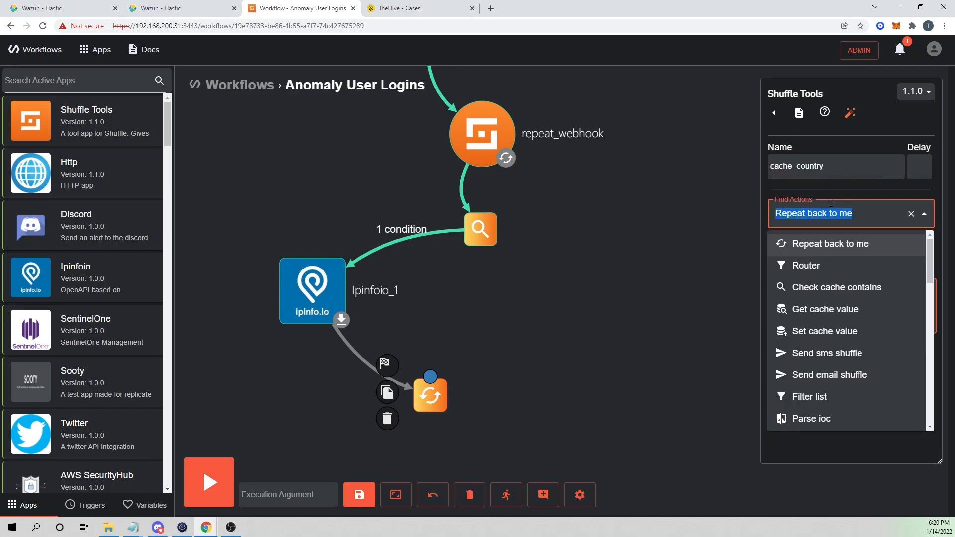
{"action": "left_click", "coordinate": [834, 289]}
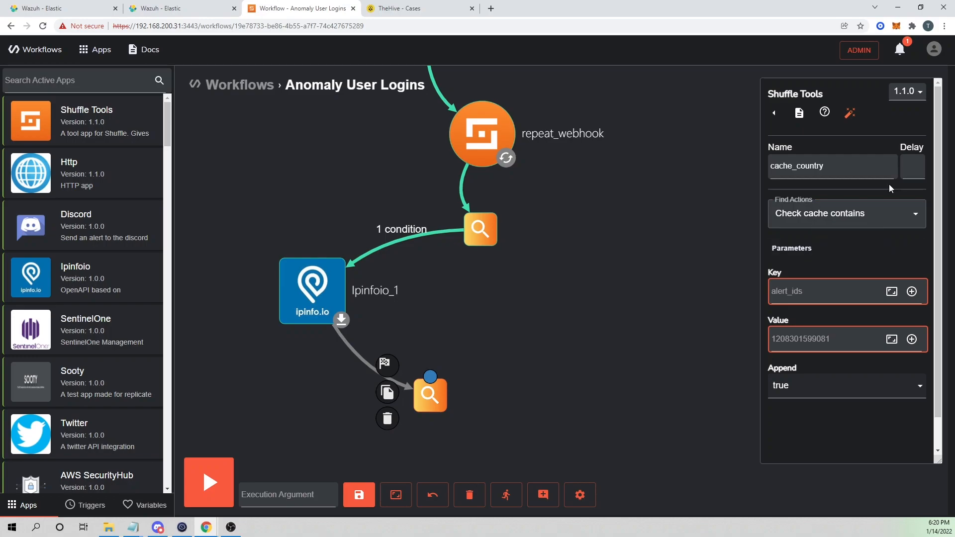
{"action": "left_click", "coordinate": [819, 290]}
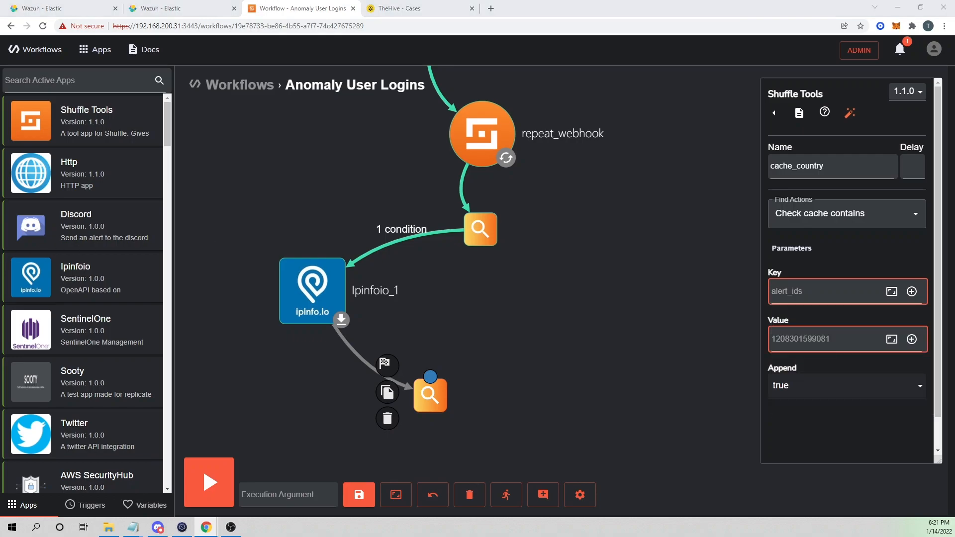
{"action": "right_click", "coordinate": [653, 1]}
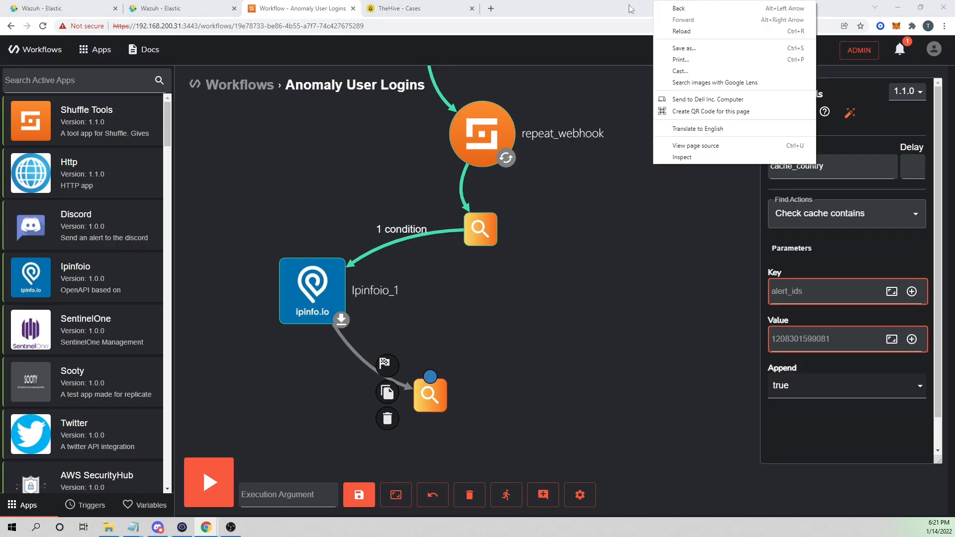
{"action": "left_click", "coordinate": [623, 297]}
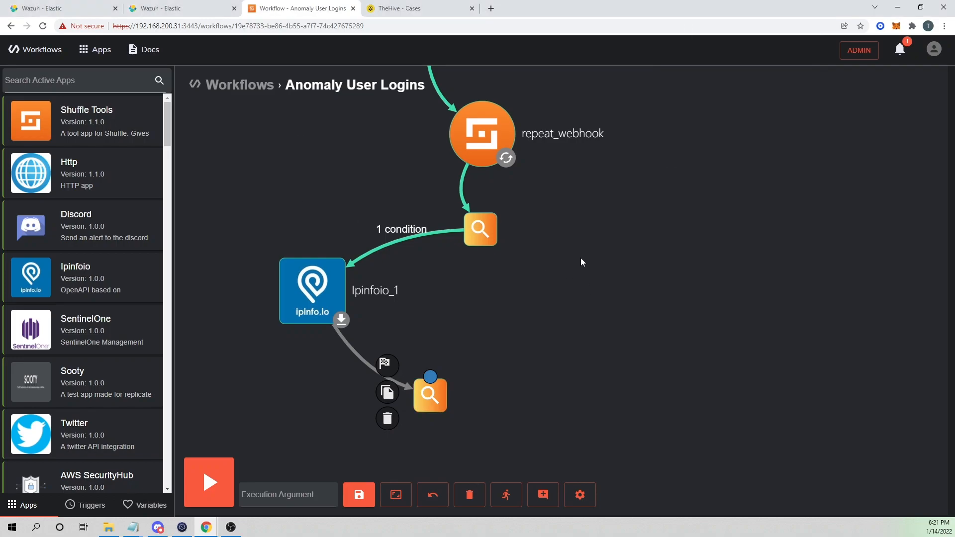
Set cache_country's key to repeat_webhook all_fields.data.dstuser and value to $get_country.country, then save.
{"action": "left_click", "coordinate": [429, 402]}
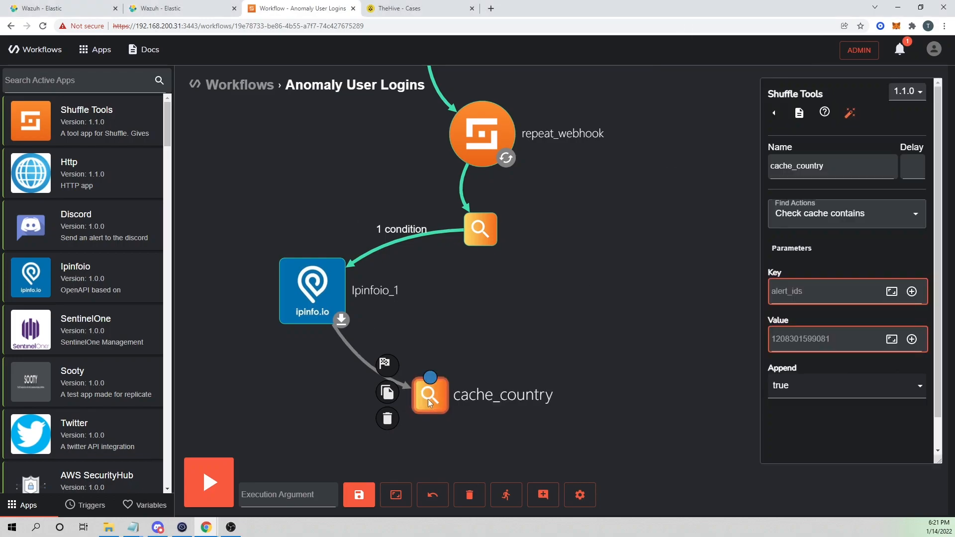
{"action": "left_click", "coordinate": [901, 283]}
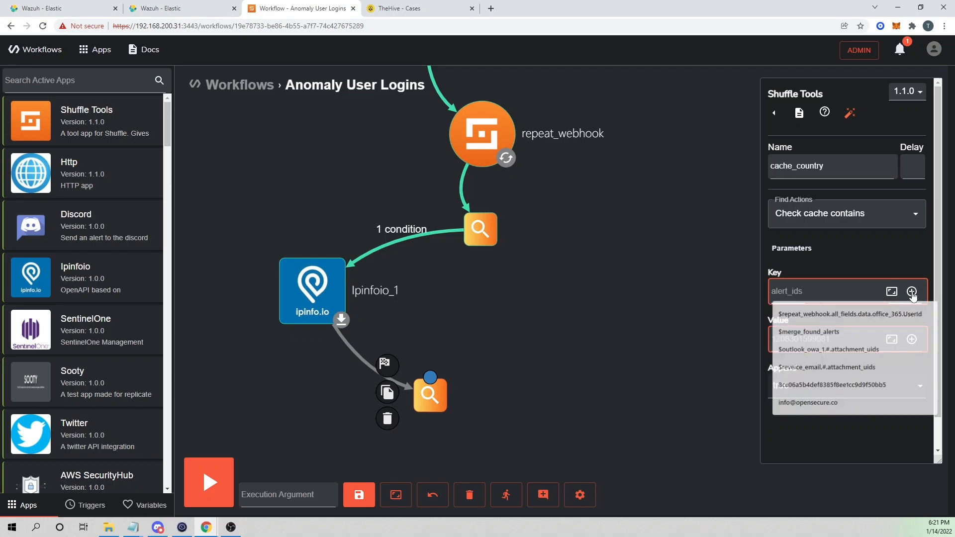
{"action": "left_click", "coordinate": [912, 291]}
{"action": "mouse_move", "coordinate": [797, 389]}
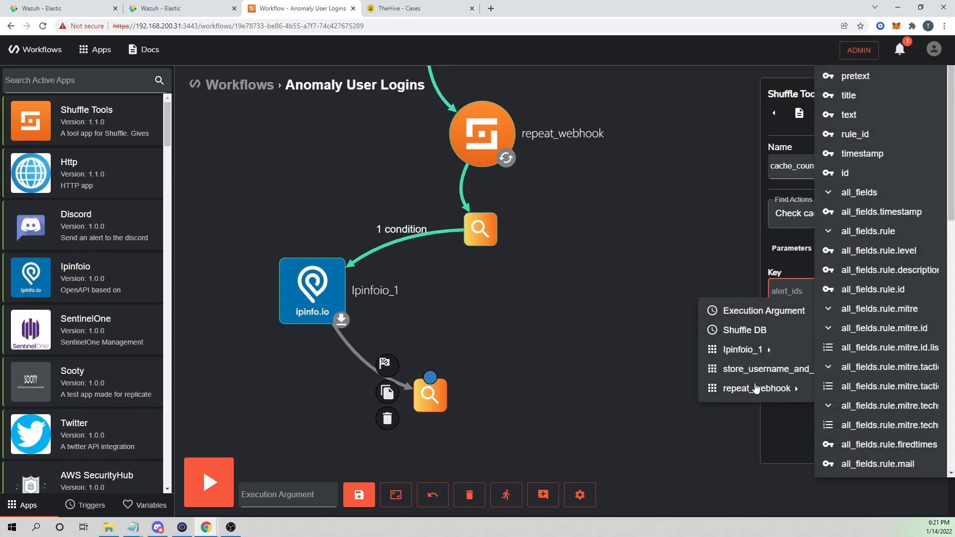
{"action": "scroll", "coordinate": [927, 388], "scroll_direction": "down", "scroll_amount": 10}
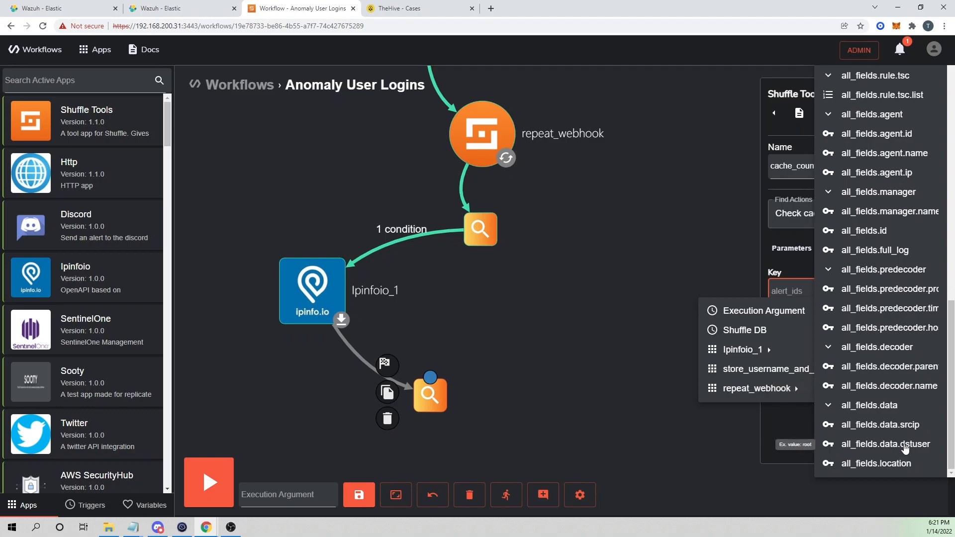
{"action": "left_click", "coordinate": [906, 447]}
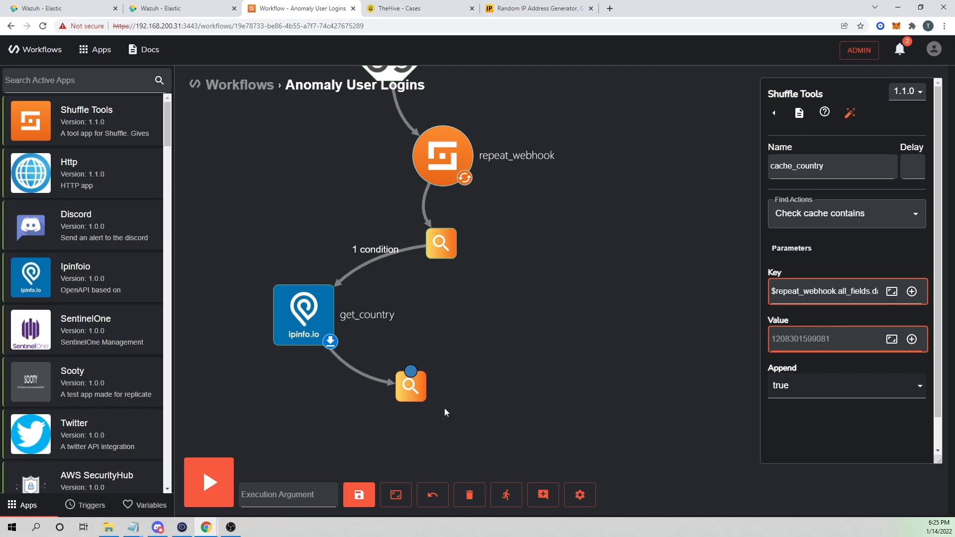
{"action": "mouse_move", "coordinate": [329, 314]}
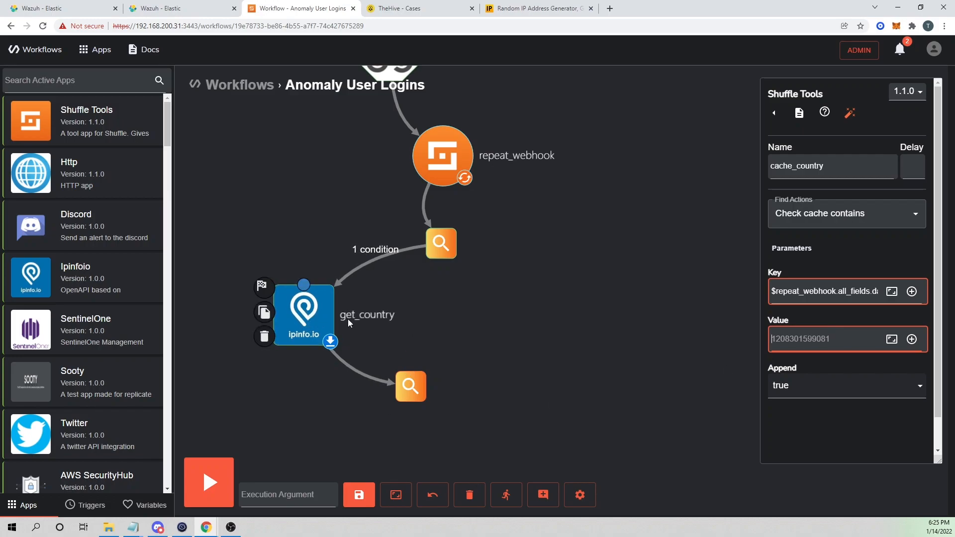
{"action": "left_click", "coordinate": [914, 339]}
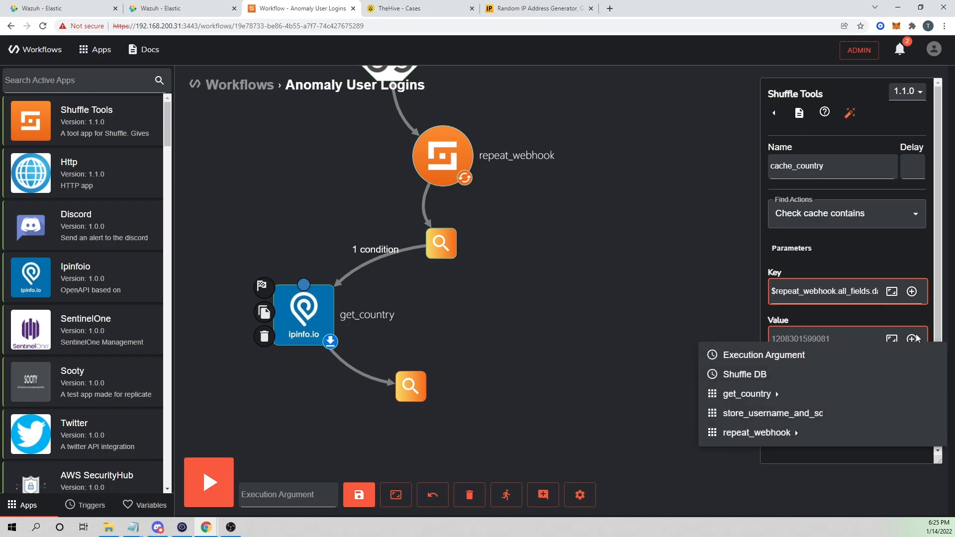
{"action": "mouse_move", "coordinate": [737, 394]}
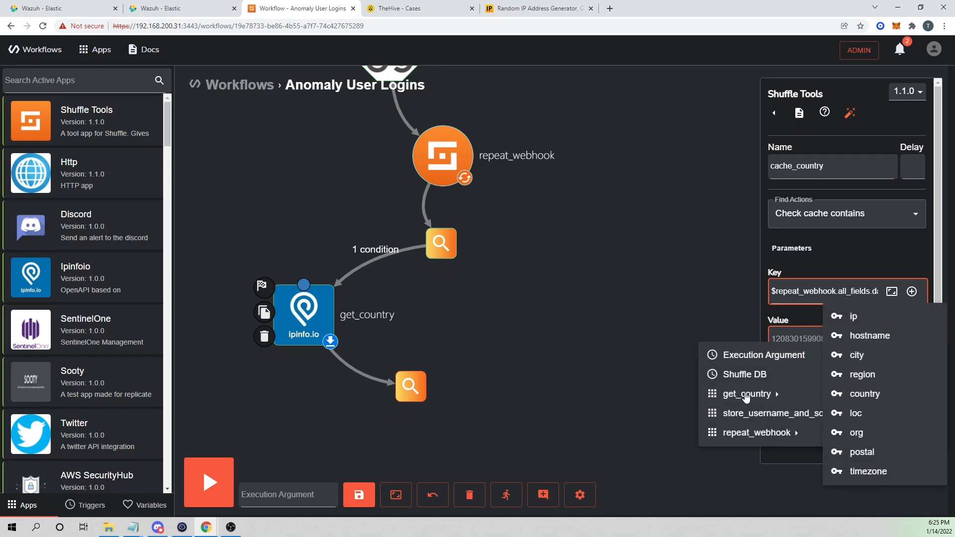
{"action": "left_click", "coordinate": [864, 395]}
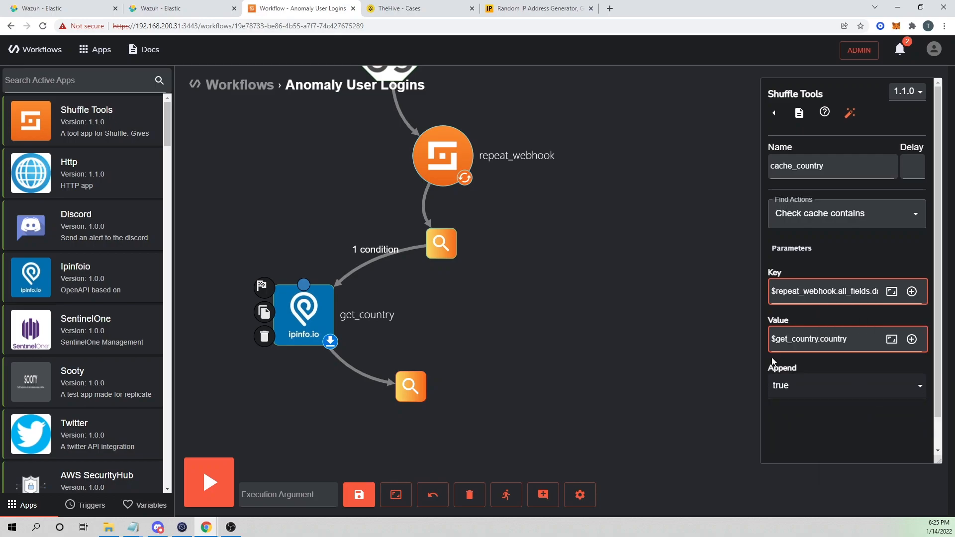
{"action": "left_click", "coordinate": [359, 495]}
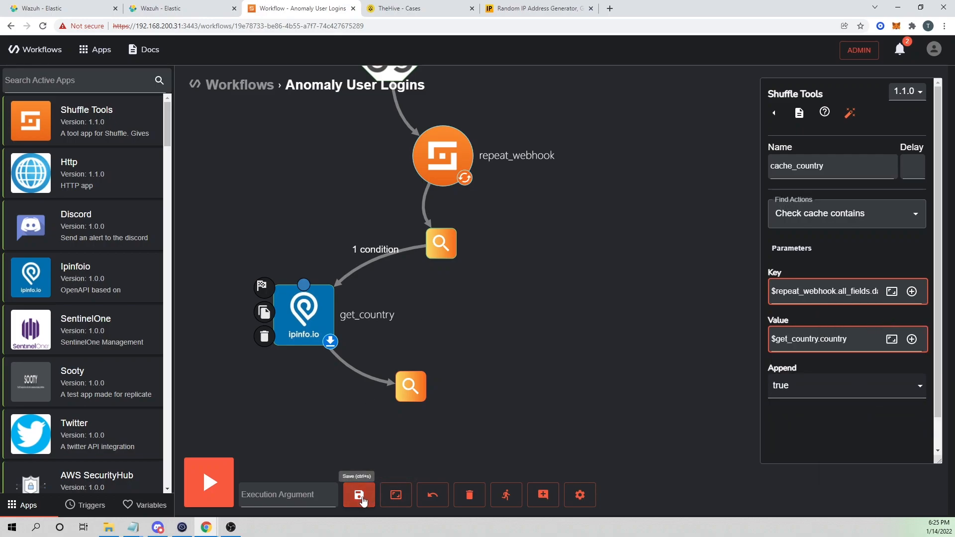
Copy the test IP 130.196.238.9 from the IP generator page for store_username_and_sourceip's Value.
{"action": "left_click", "coordinate": [448, 245]}
{"action": "left_click", "coordinate": [425, 6]}
{"action": "left_click", "coordinate": [518, 8]}
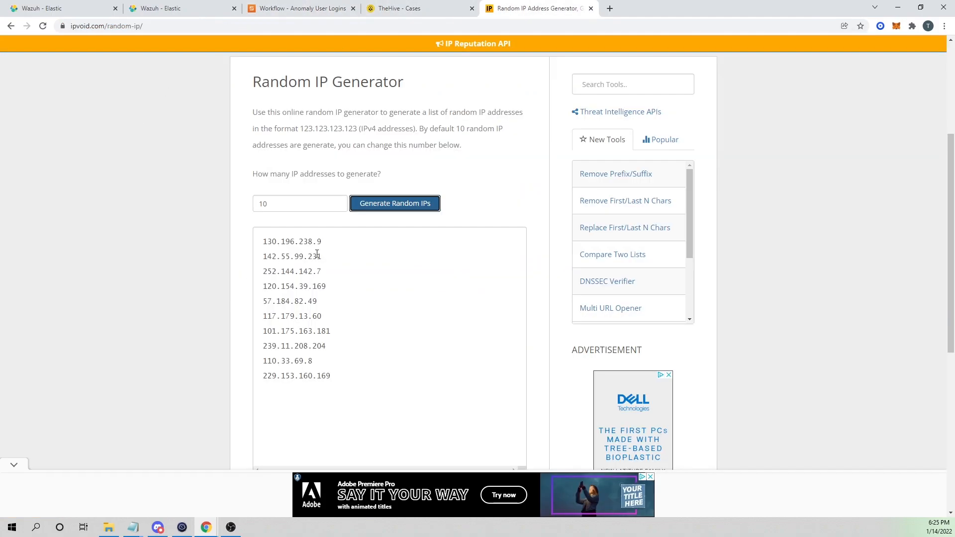
{"action": "left_click_drag", "start_coordinate": [328, 244], "coordinate": [262, 245]}
{"action": "key", "text": "ctrl+c"}
{"action": "left_click", "coordinate": [301, 8]}
{"action": "left_click", "coordinate": [805, 341]}
Paste 130.196.238.9 into the cache check's Value and get_country's Ip, then save.
{"action": "key", "text": "ctrl+v"}
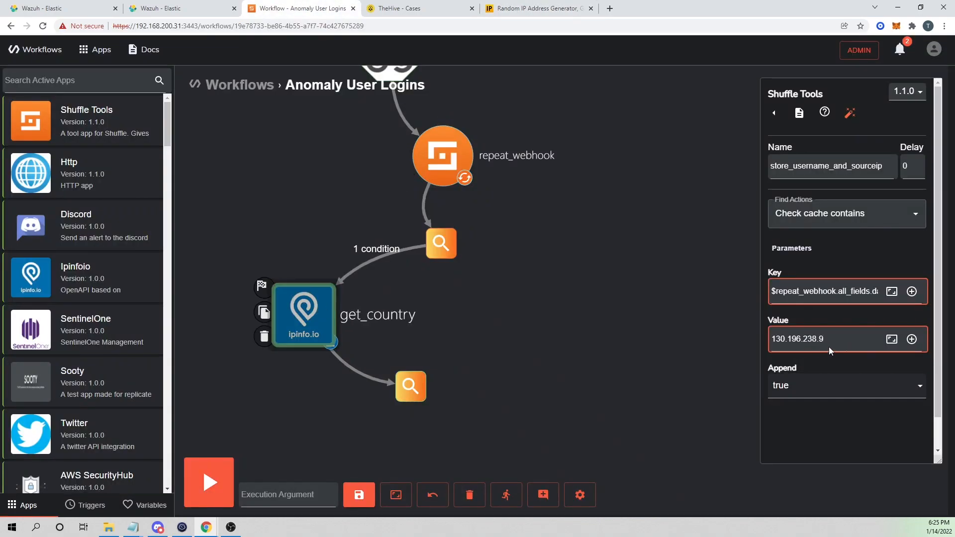
{"action": "left_click", "coordinate": [304, 314]}
{"action": "left_click", "coordinate": [809, 350]}
{"action": "key", "text": "ctrl+v"}
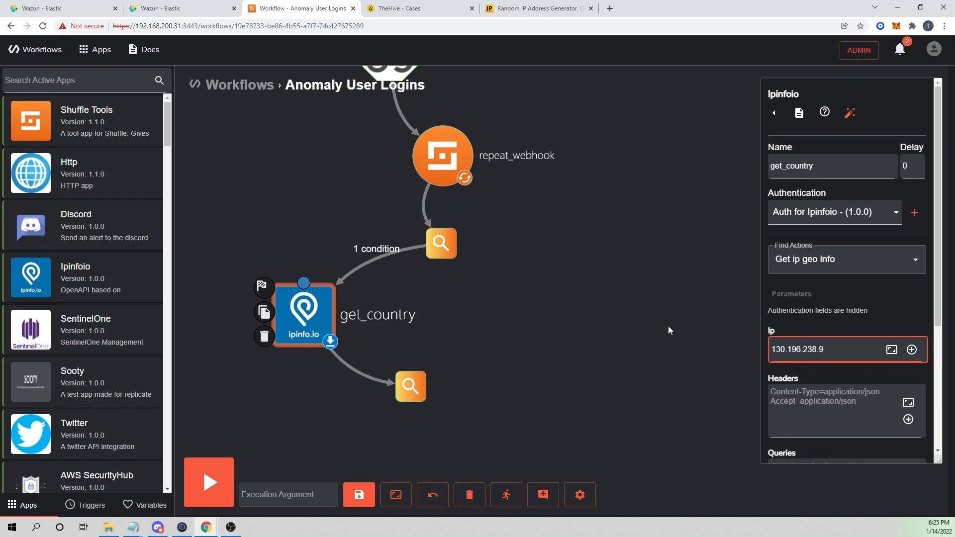
{"action": "left_click", "coordinate": [365, 496]}
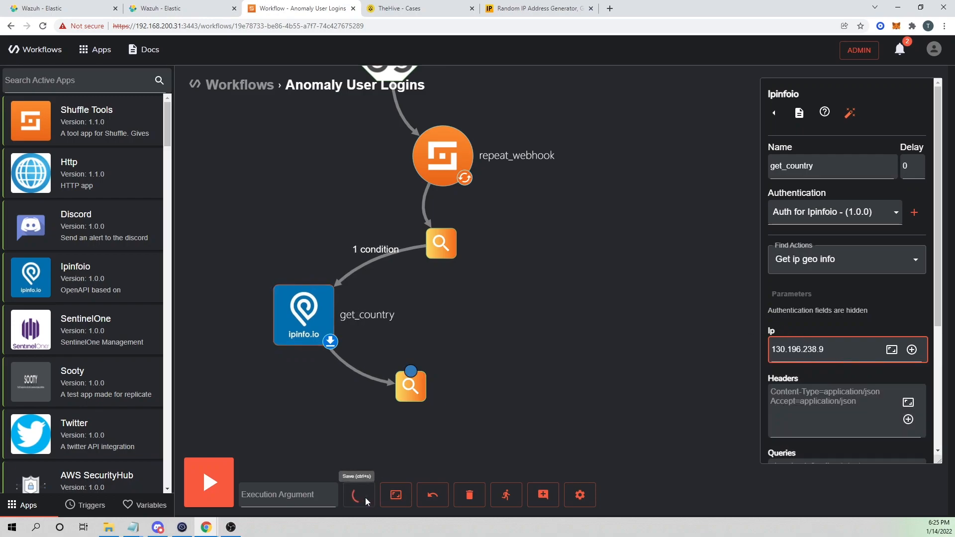
Rerun the workflow from its latest execution and inspect cache_country's result.
{"action": "left_click", "coordinate": [498, 494]}
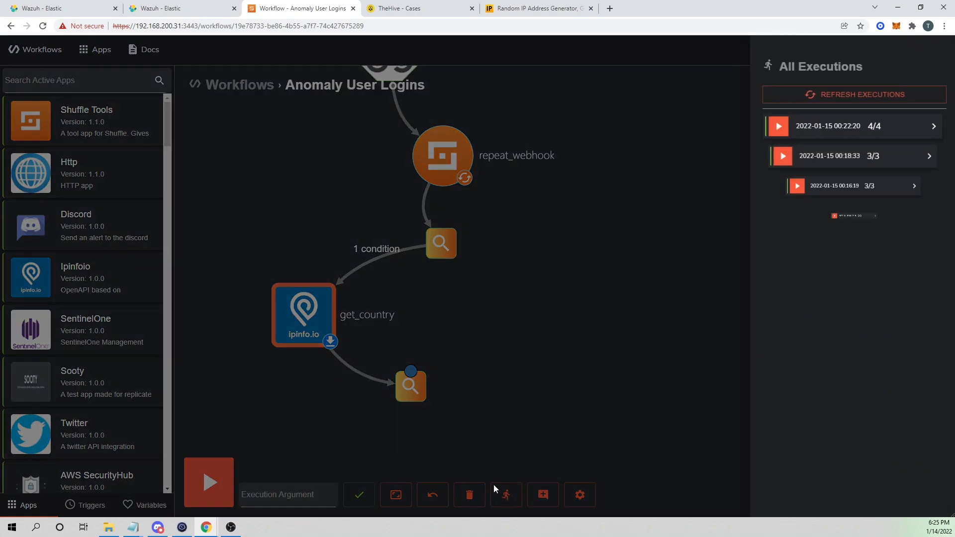
{"action": "left_click", "coordinate": [857, 126]}
{"action": "left_click", "coordinate": [865, 115]}
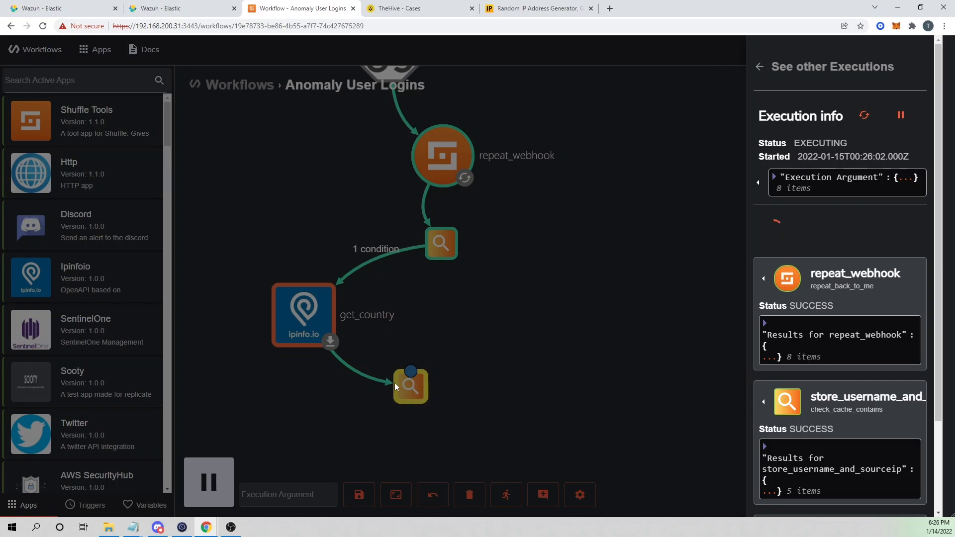
{"action": "scroll", "coordinate": [867, 383], "scroll_direction": "down", "scroll_amount": 2}
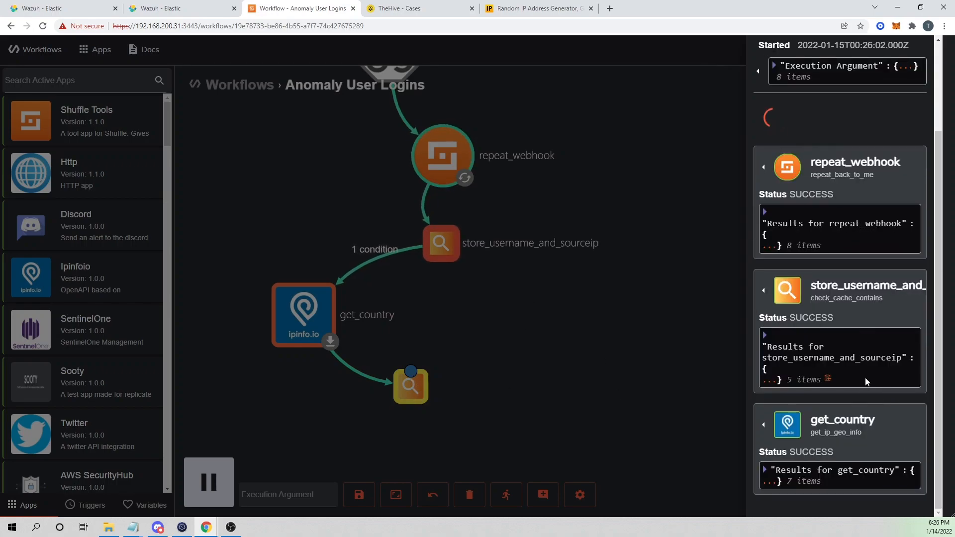
{"action": "scroll", "coordinate": [887, 393], "scroll_direction": "down", "scroll_amount": 2}
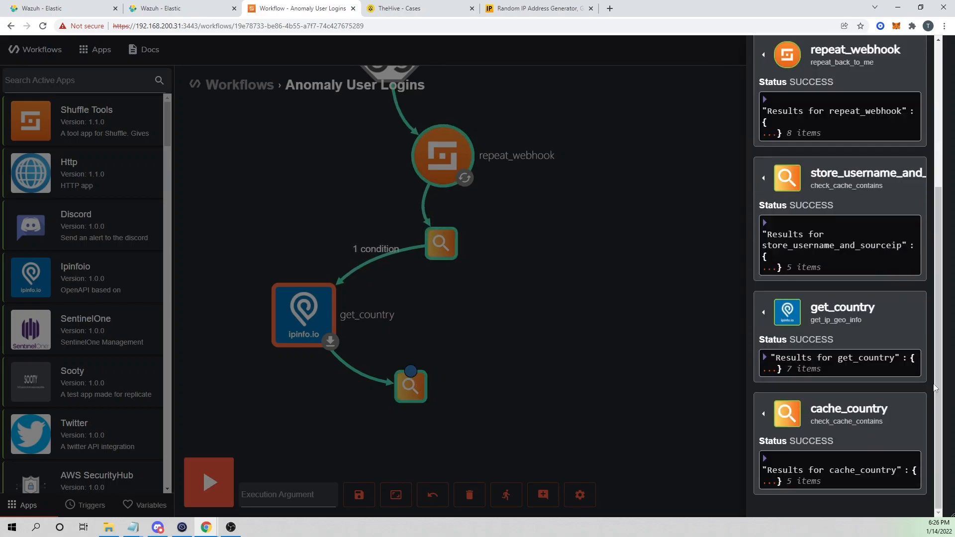
{"action": "left_click", "coordinate": [765, 415]}
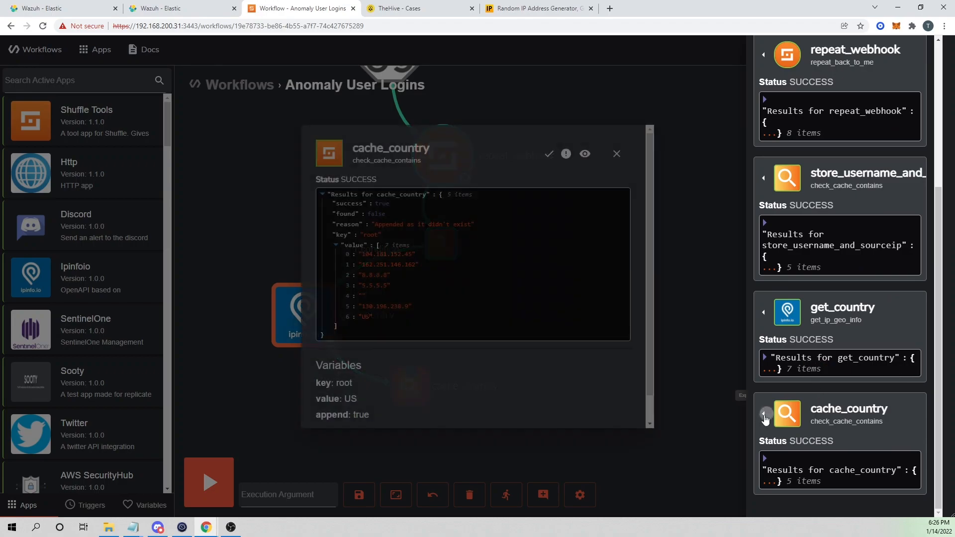
{"action": "left_click", "coordinate": [385, 260]}
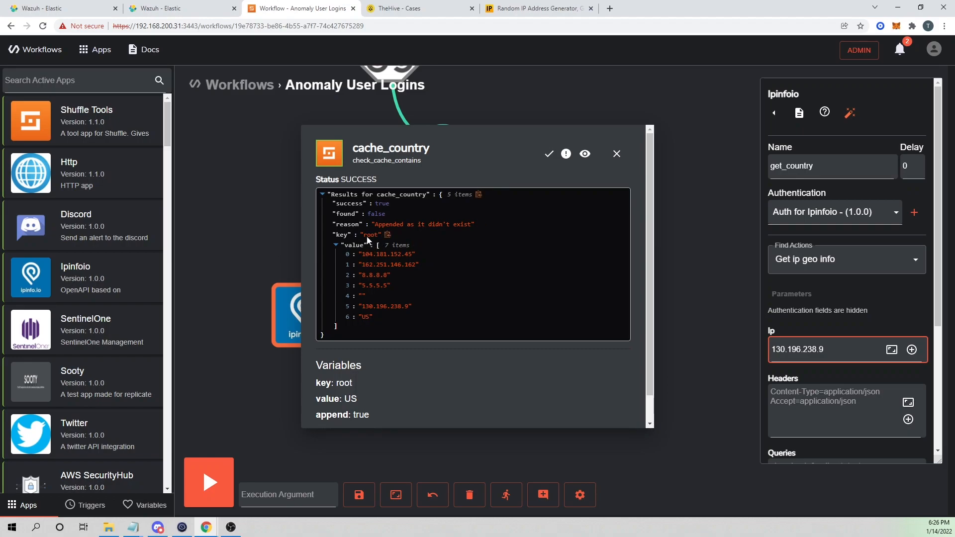
{"action": "left_click", "coordinate": [617, 154]}
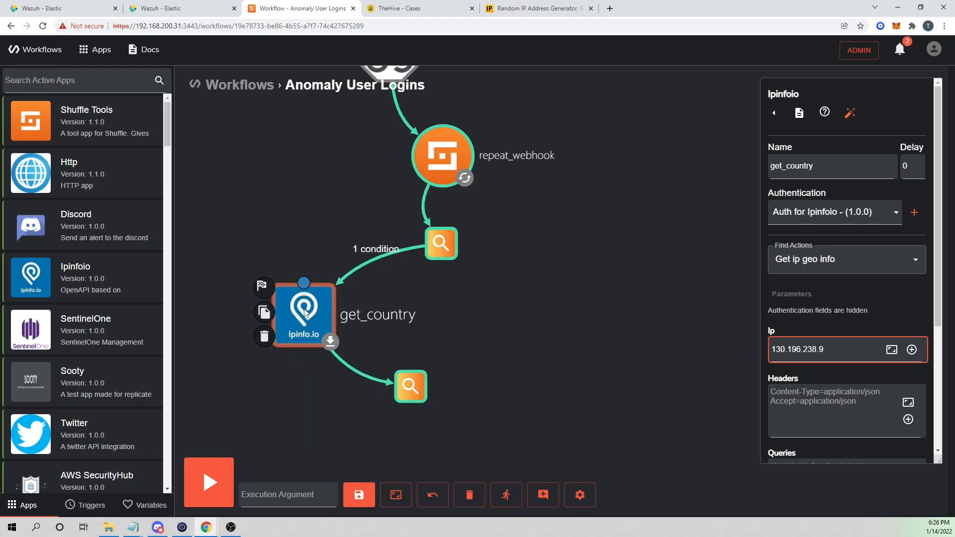
Check get_country places 130.196.238.9 in Houston, US, and cache_country appended US.
{"action": "left_click", "coordinate": [774, 113]}
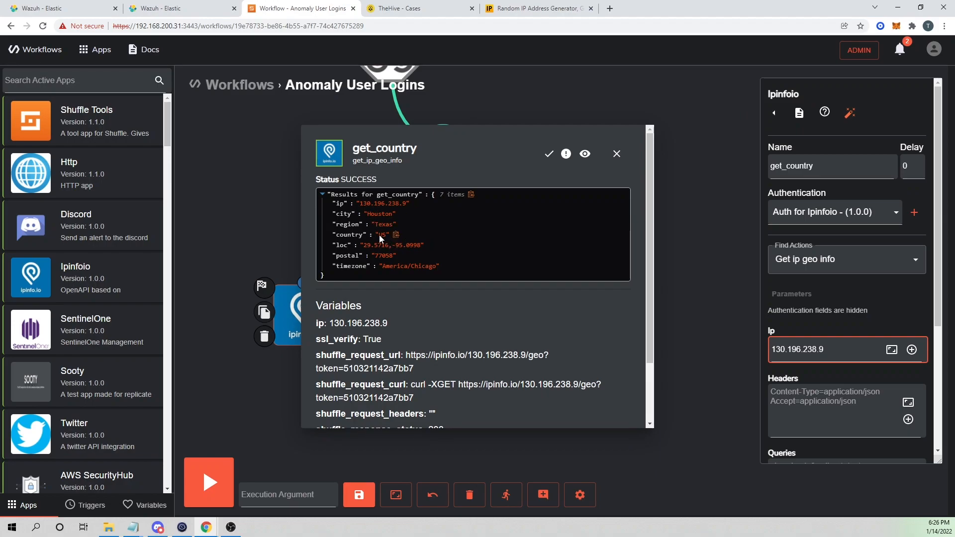
{"action": "left_click", "coordinate": [617, 154]}
{"action": "left_click", "coordinate": [411, 386]}
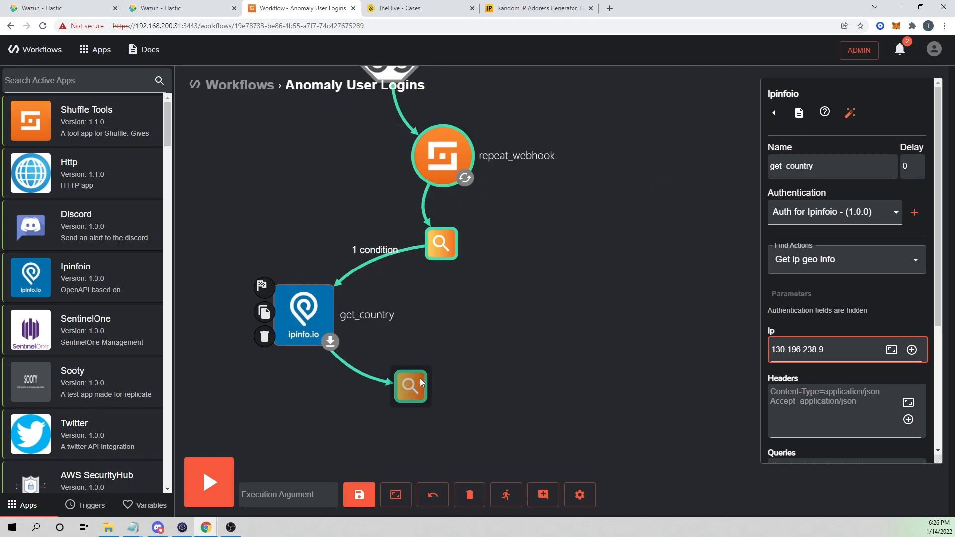
{"action": "left_click", "coordinate": [775, 117]}
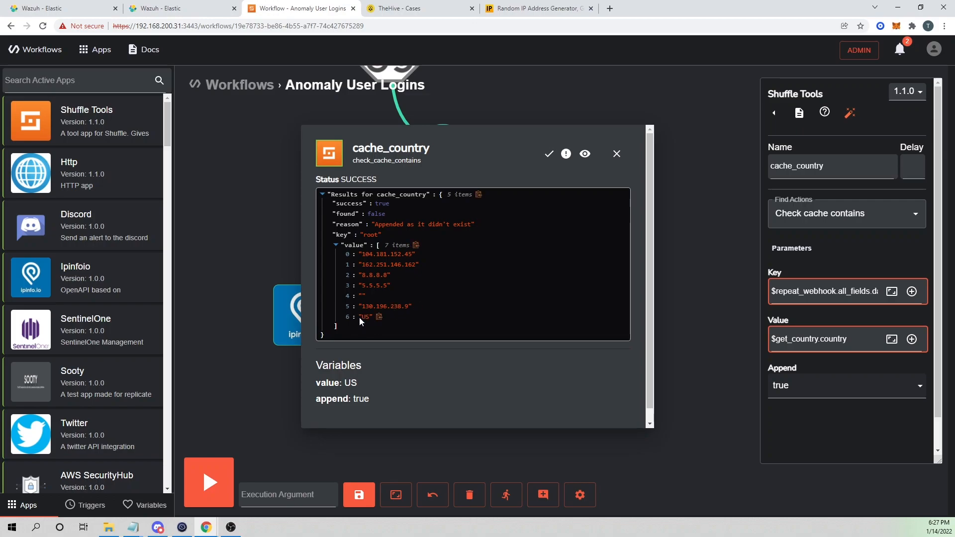
{"action": "left_click", "coordinate": [617, 154]}
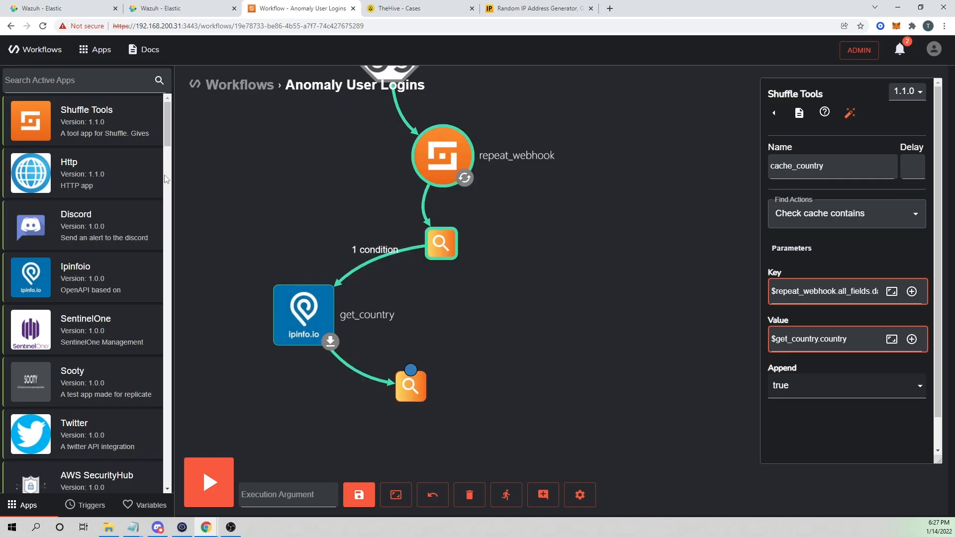
Add a TheHive step to the workflow and connect cache_country to it.
{"action": "left_click", "coordinate": [85, 82]}
{"action": "type", "text": "thehiuv"}
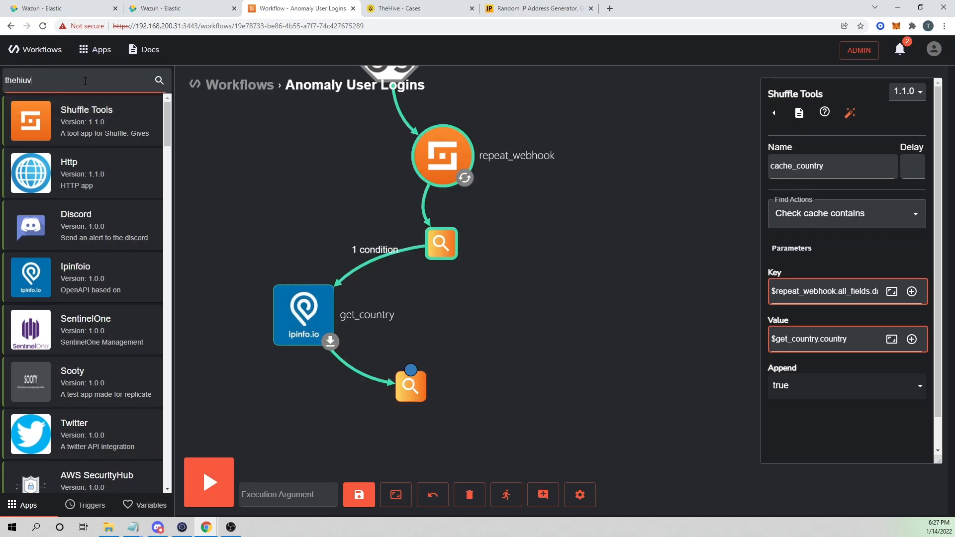
{"action": "type", "text": "e"}
{"action": "left_click_drag", "start_coordinate": [75, 140], "coordinate": [430, 450]}
{"action": "left_click_drag", "start_coordinate": [595, 428], "coordinate": [574, 267]}
{"action": "left_click_drag", "start_coordinate": [414, 299], "coordinate": [378, 375]}
{"action": "mouse_move", "coordinate": [392, 229]}
{"action": "left_click_drag", "start_coordinate": [395, 213], "coordinate": [378, 342]}
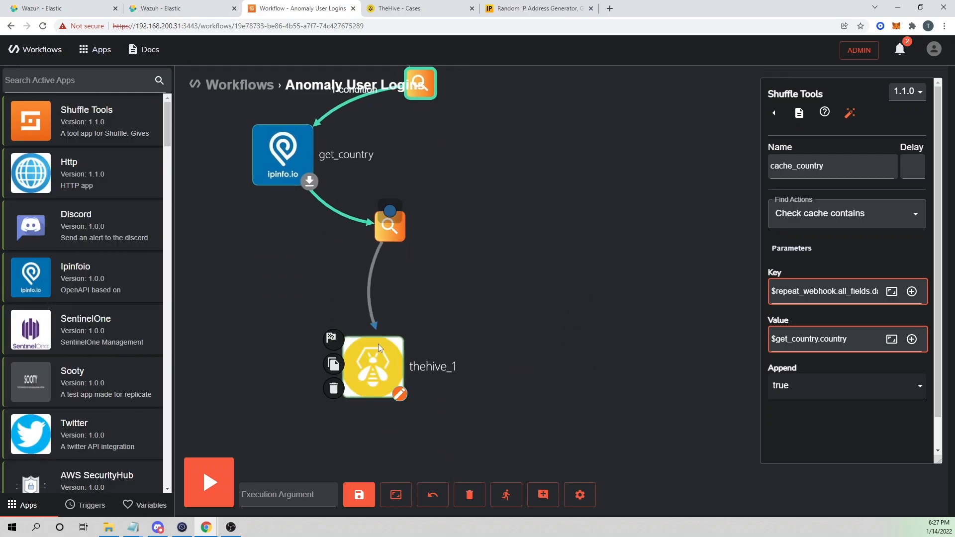
Position the TheHive step under cache_country and rename it create_alert.
{"action": "left_click_drag", "start_coordinate": [372, 376], "coordinate": [390, 356]}
{"action": "left_click", "coordinate": [390, 356]}
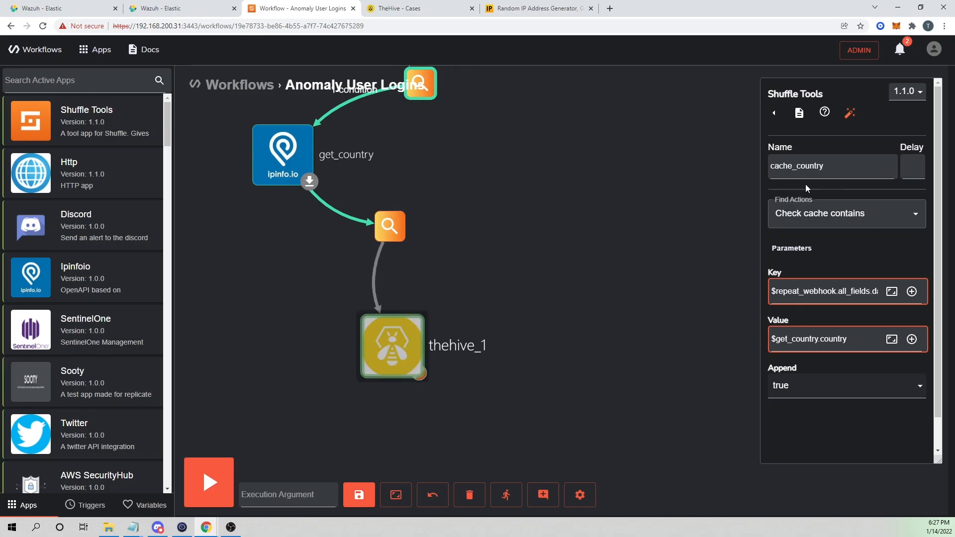
{"action": "double_click", "coordinate": [846, 162]}
{"action": "type", "text": "create_alert"}
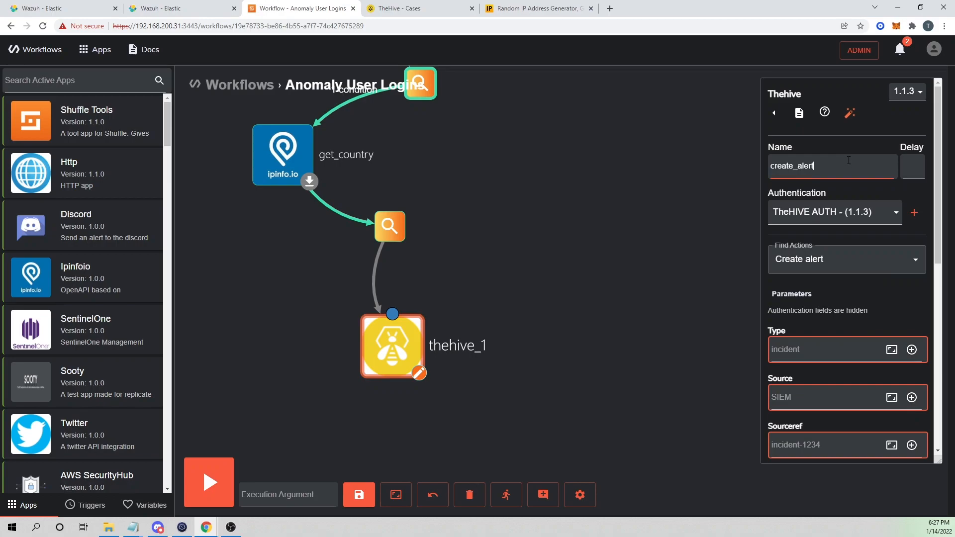
Fill the alert Type and Source with abnormal and add $repeat_webhook.all_fields.timestamp to Sourceref.
{"action": "left_click", "coordinate": [832, 335]}
{"action": "type", "text": "ab"}
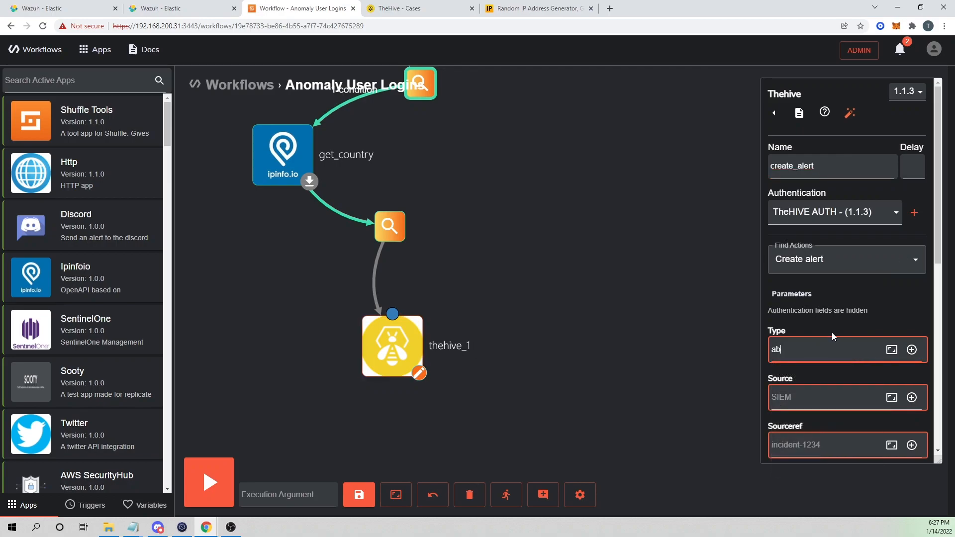
{"action": "type", "text": "no"}
{"action": "type", "text": "rmal"}
{"action": "type", "text": "abnormal"}
{"action": "type", "text": "incide"}
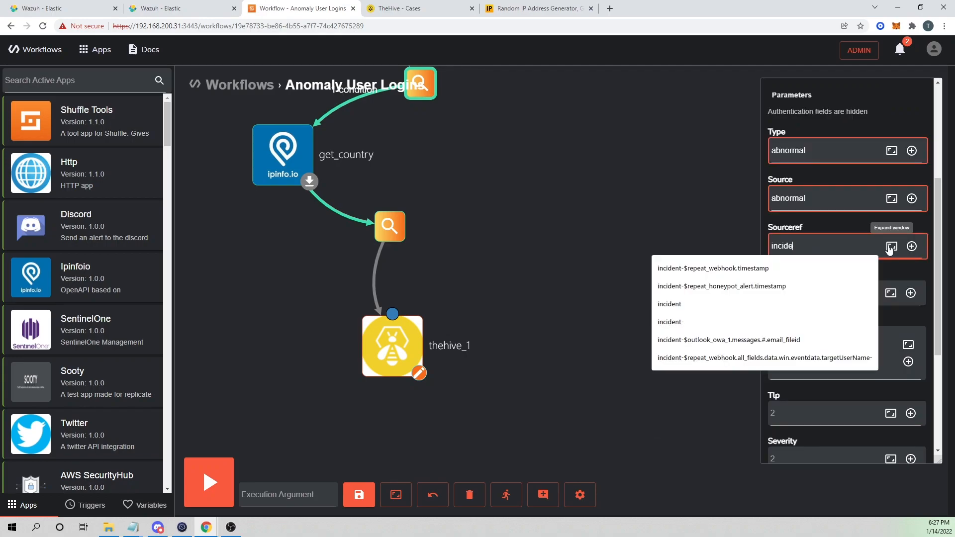
{"action": "type", "text": "nt-"}
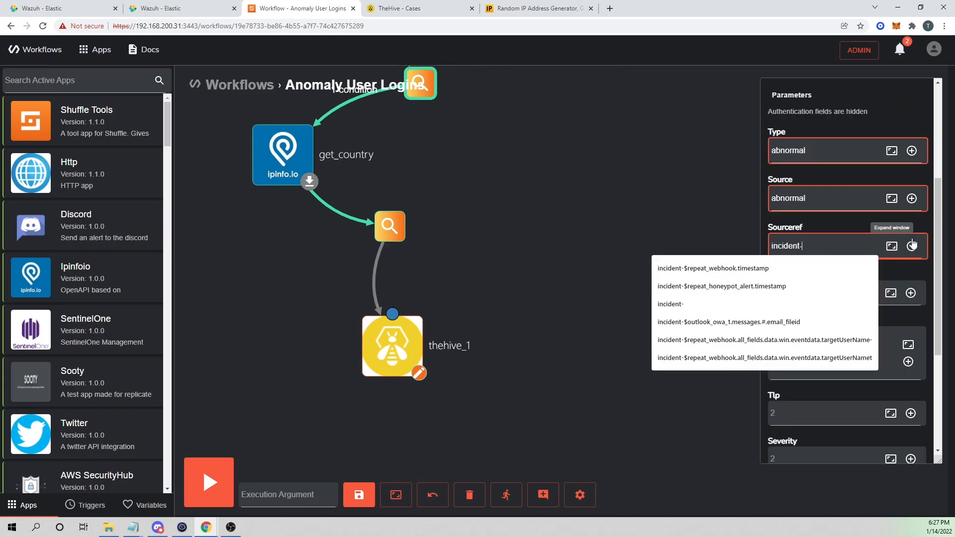
{"action": "left_click", "coordinate": [912, 246]}
{"action": "mouse_move", "coordinate": [746, 363]}
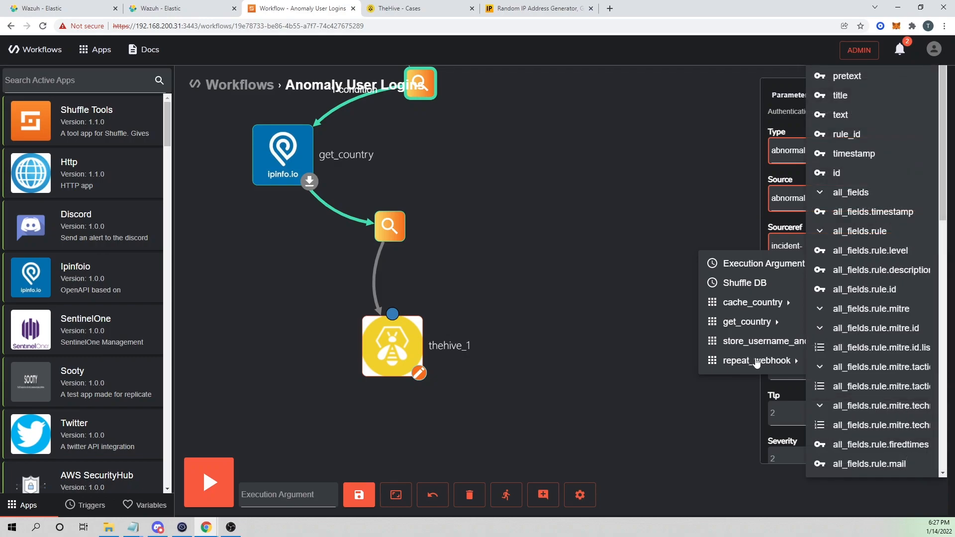
{"action": "left_click", "coordinate": [859, 213]}
{"action": "scroll", "coordinate": [826, 372], "scroll_direction": "down", "scroll_amount": 3}
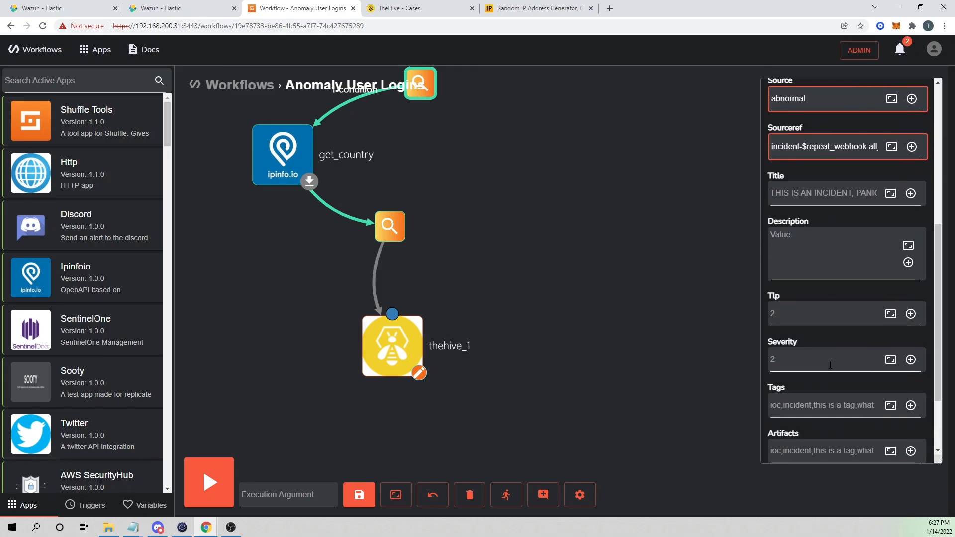
Set Title 'User logged in from abnormal country: $get_country.country' and Severity 3, then save.
{"action": "left_click", "coordinate": [806, 190]}
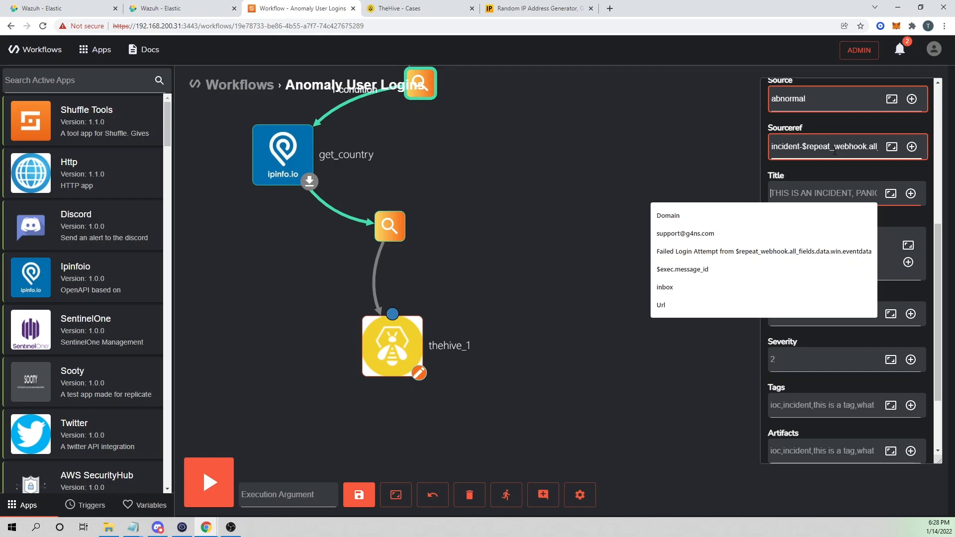
{"action": "type", "text": "User logged i"}
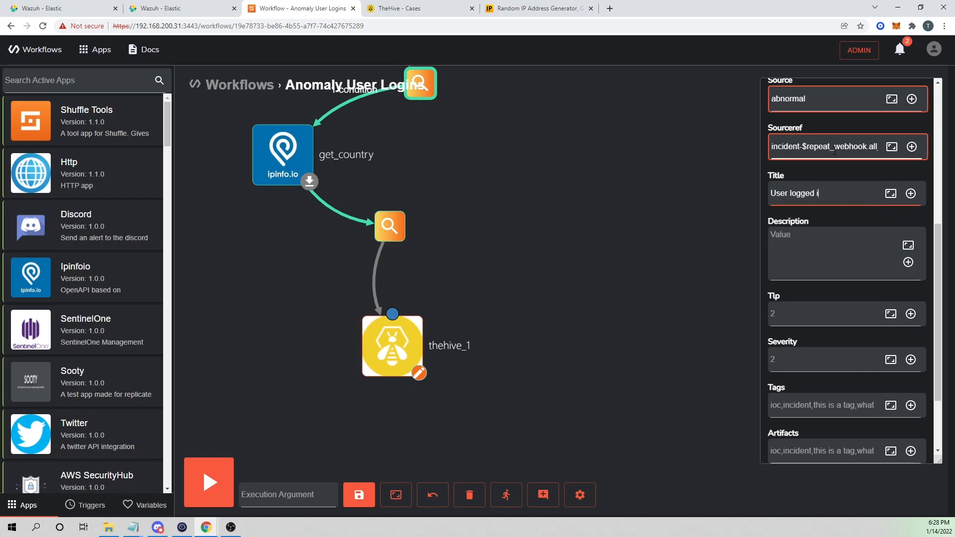
{"action": "type", "text": "n from abnormal country"}
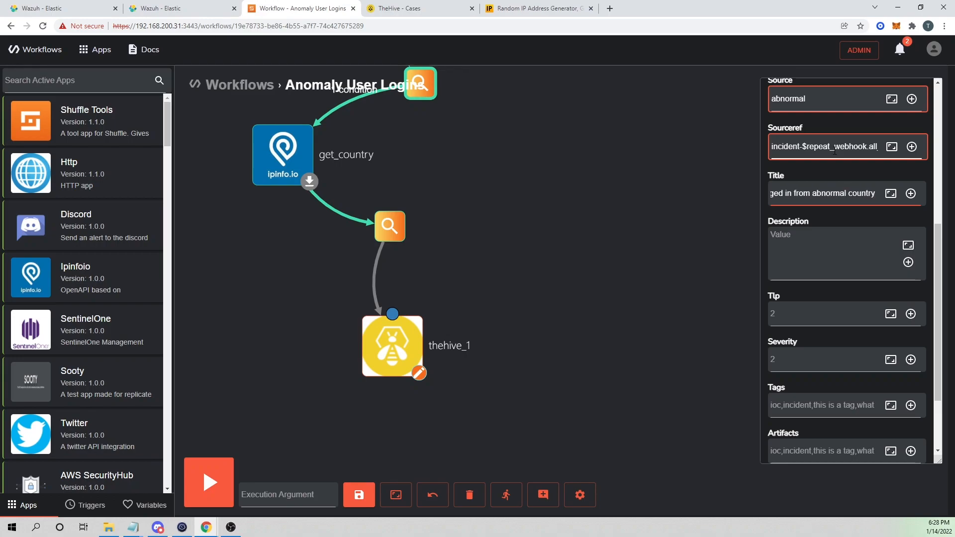
{"action": "type", "text": " :"}
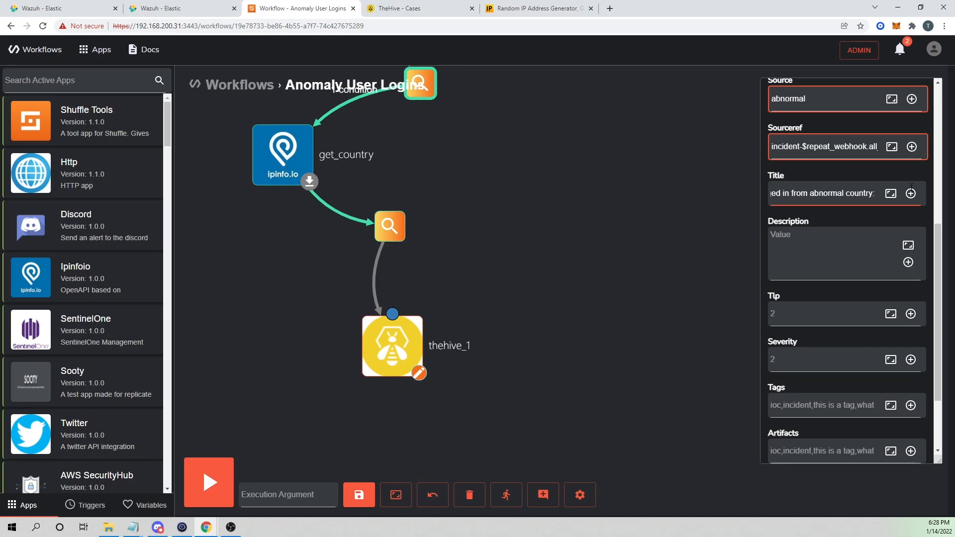
{"action": "left_click", "coordinate": [911, 193]}
{"action": "mouse_move", "coordinate": [769, 277]}
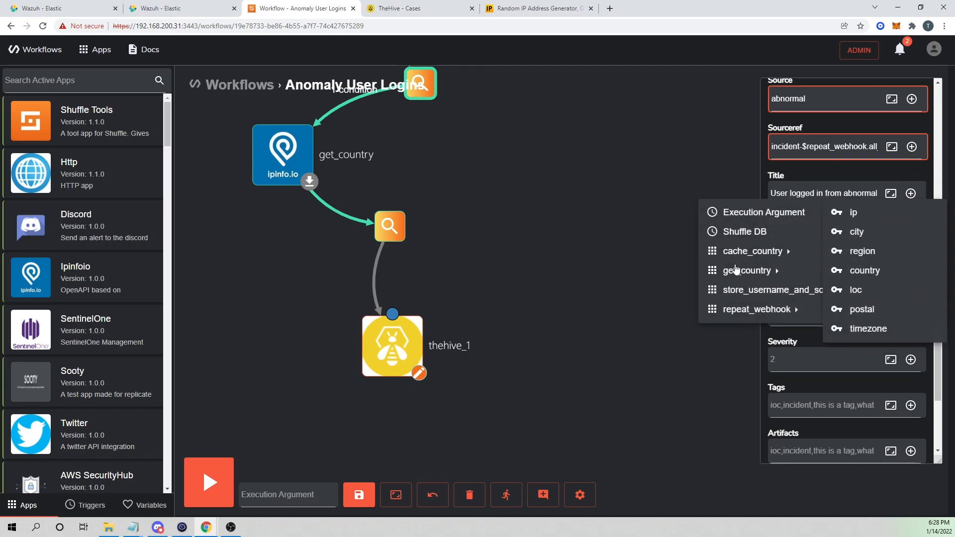
{"action": "left_click", "coordinate": [865, 270]}
{"action": "scroll", "coordinate": [858, 264], "scroll_direction": "down", "scroll_amount": 3}
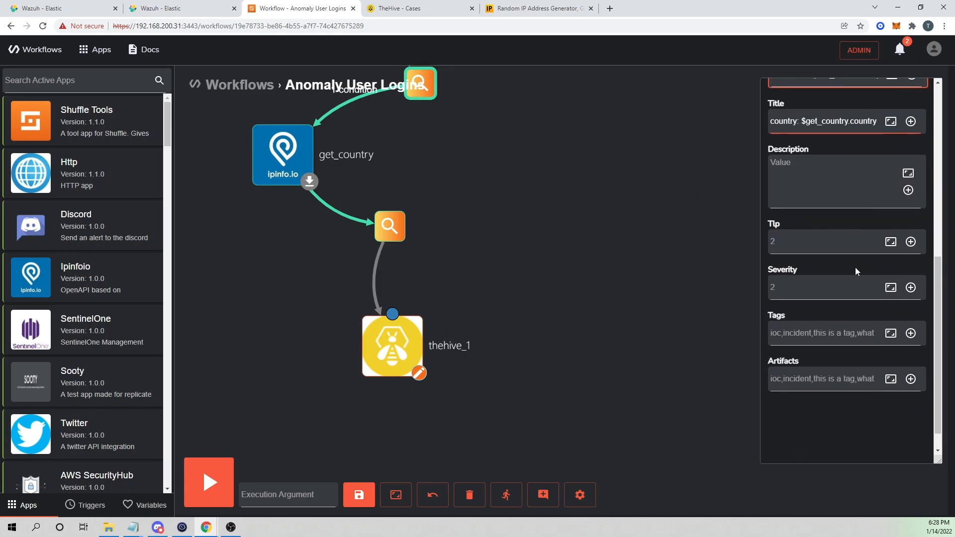
{"action": "left_click", "coordinate": [810, 284]}
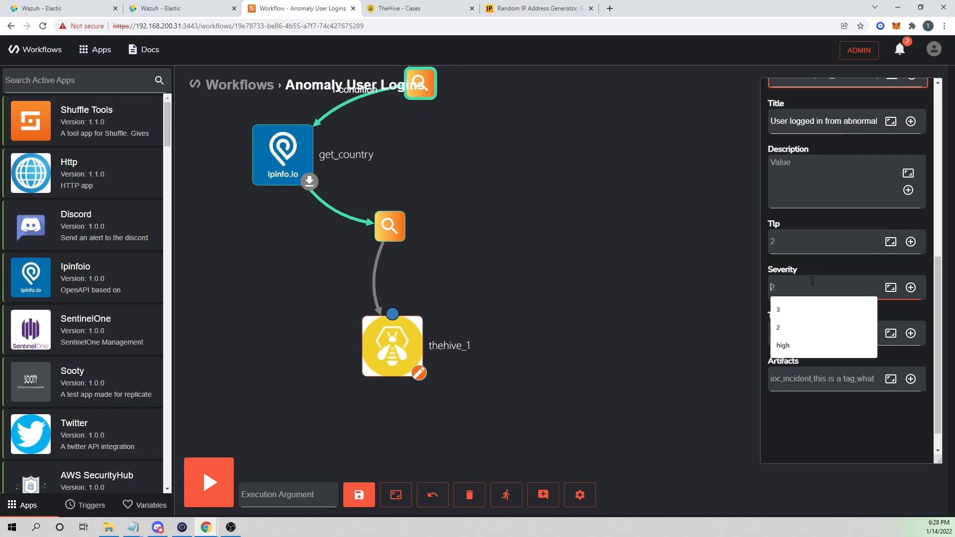
{"action": "type", "text": "3"}
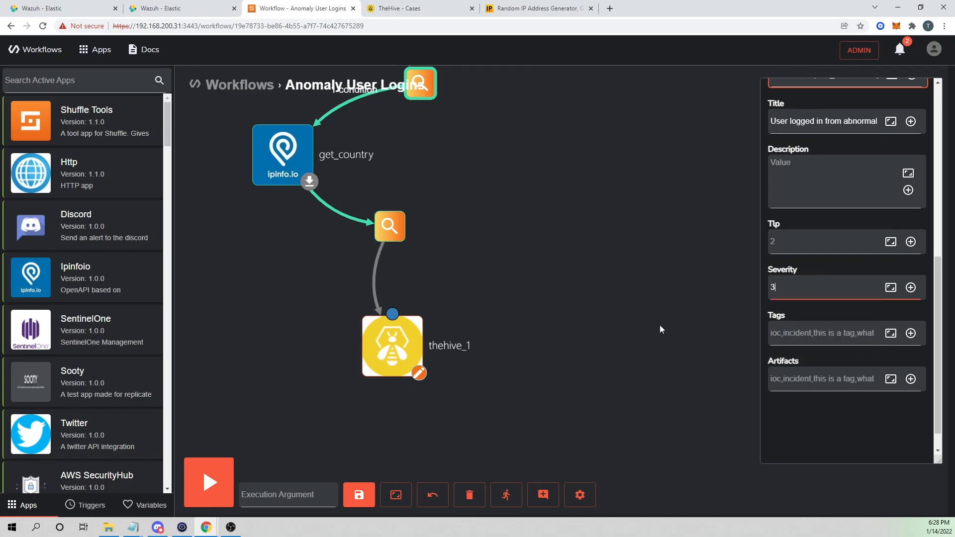
{"action": "left_click", "coordinate": [363, 498]}
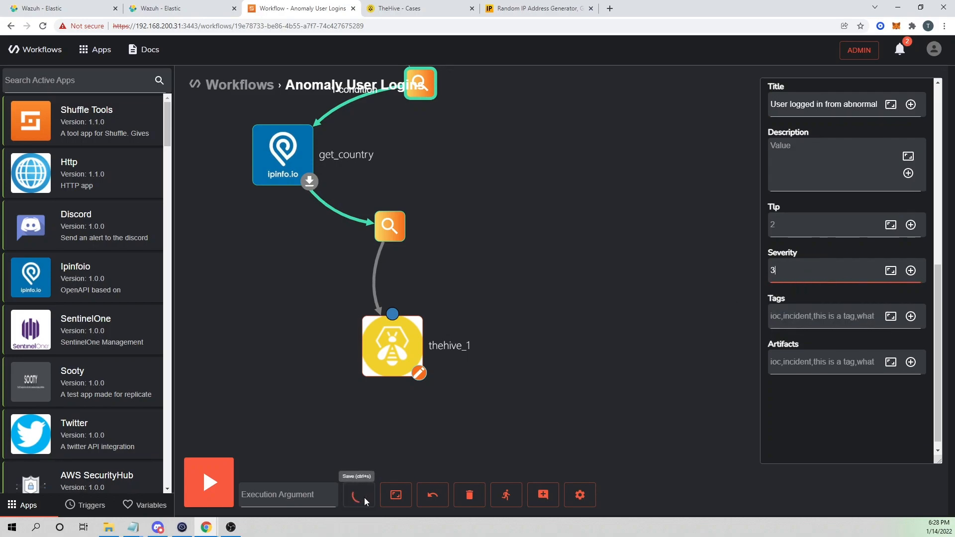
Review the branches and cache_country, then open the empty conditions on the cache_country-to-create_alert branch.
{"action": "left_click", "coordinate": [535, 360]}
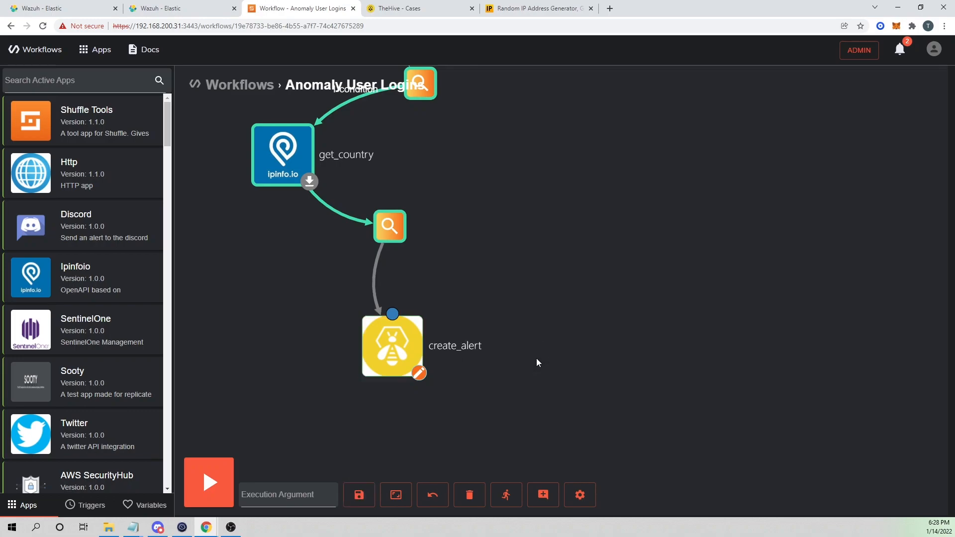
{"action": "left_click", "coordinate": [377, 287]}
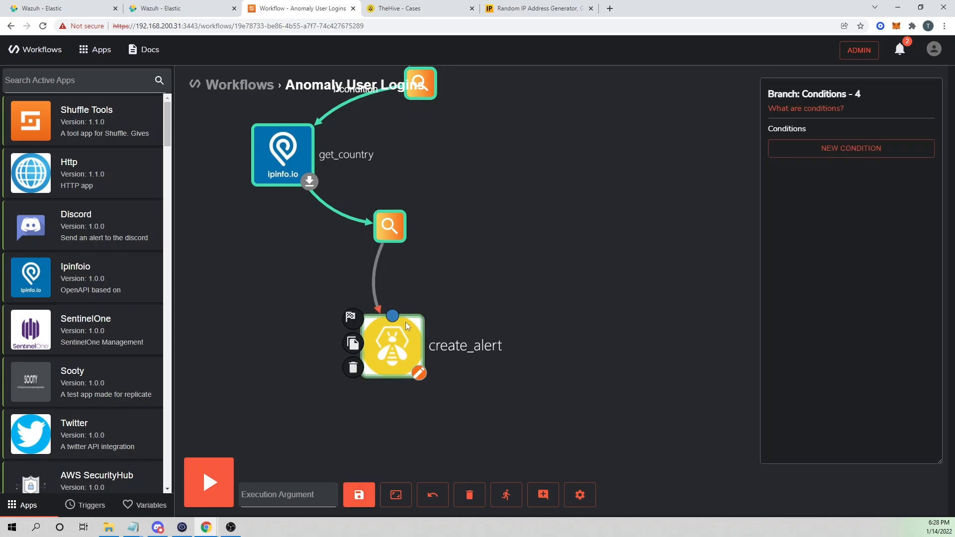
{"action": "left_click_drag", "start_coordinate": [493, 258], "coordinate": [524, 317]}
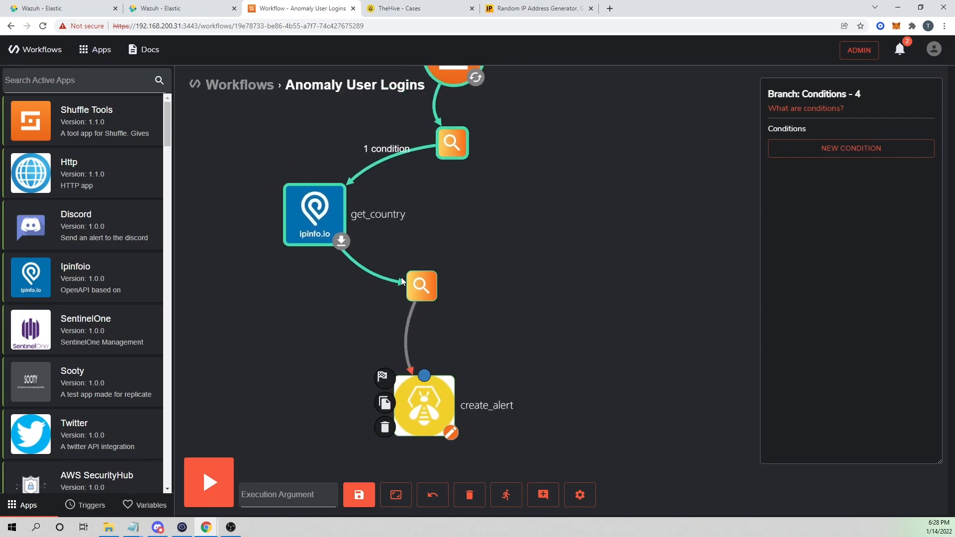
{"action": "left_click", "coordinate": [380, 161]}
{"action": "left_click_drag", "start_coordinate": [313, 219], "coordinate": [328, 212]}
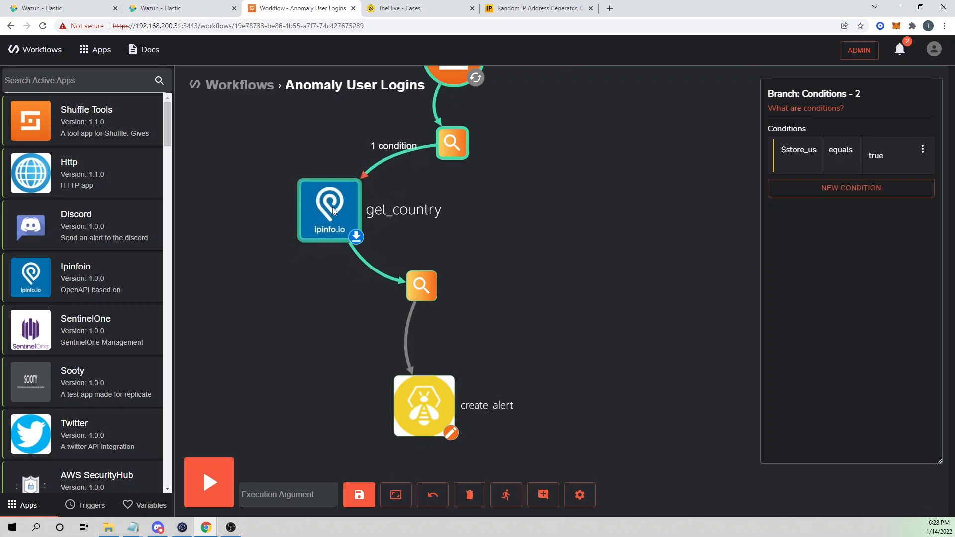
{"action": "mouse_move", "coordinate": [448, 129]}
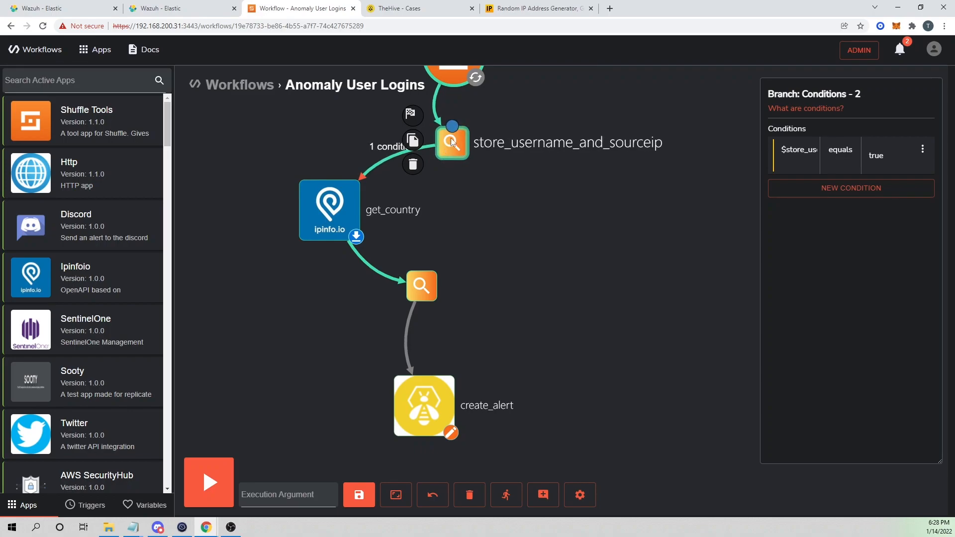
{"action": "mouse_move", "coordinate": [431, 398]}
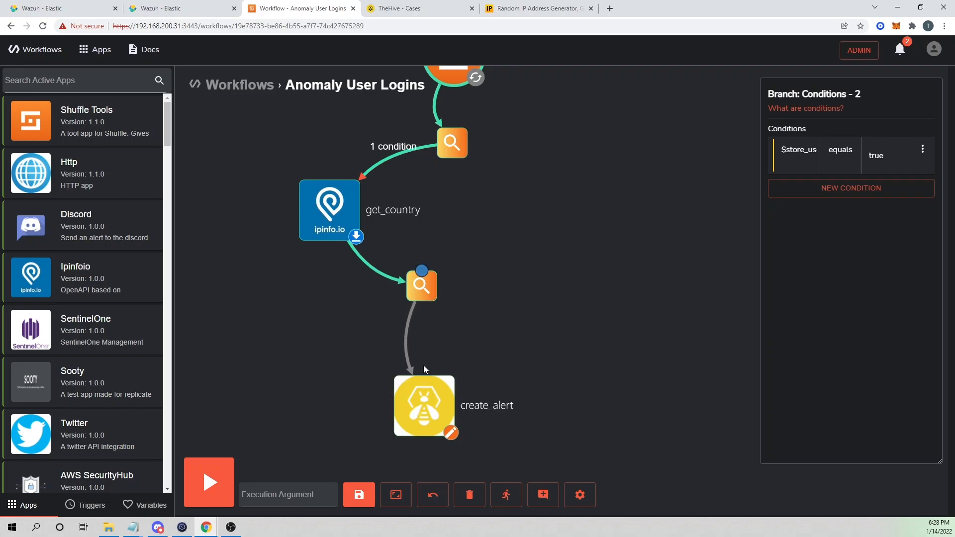
{"action": "left_click_drag", "start_coordinate": [422, 398], "coordinate": [431, 397]}
{"action": "left_click", "coordinate": [421, 272]}
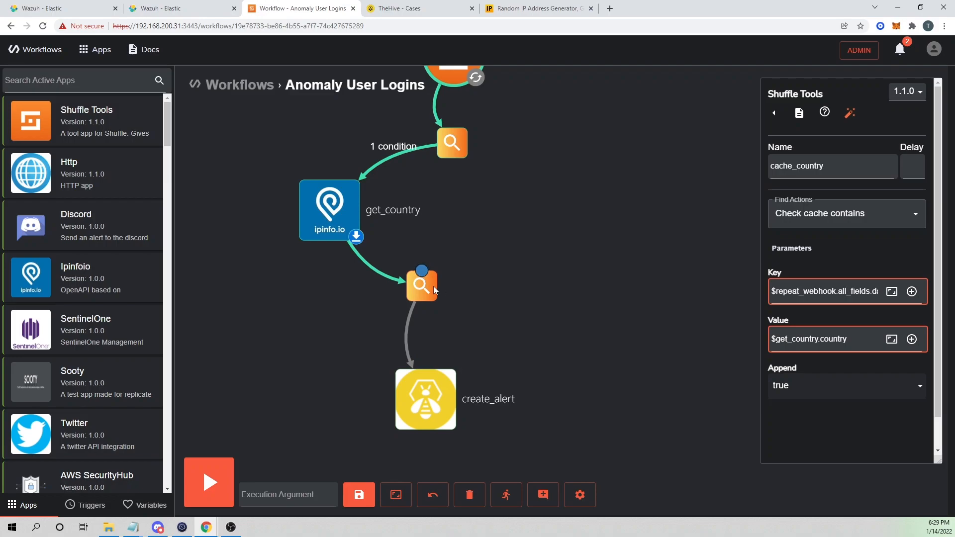
{"action": "left_click", "coordinate": [406, 332]}
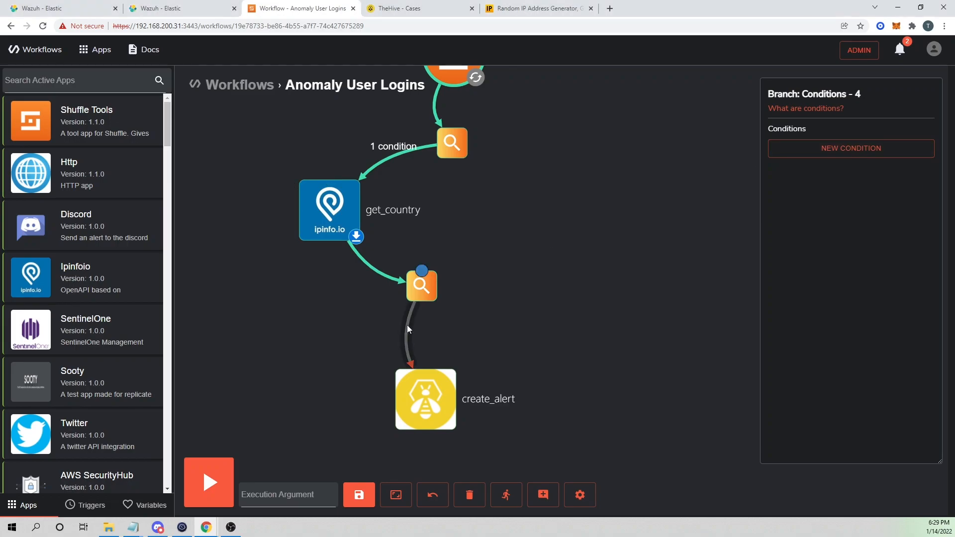
Add a new negated branch condition with source $cache_country.found and destination value true.
{"action": "left_click", "coordinate": [834, 155]}
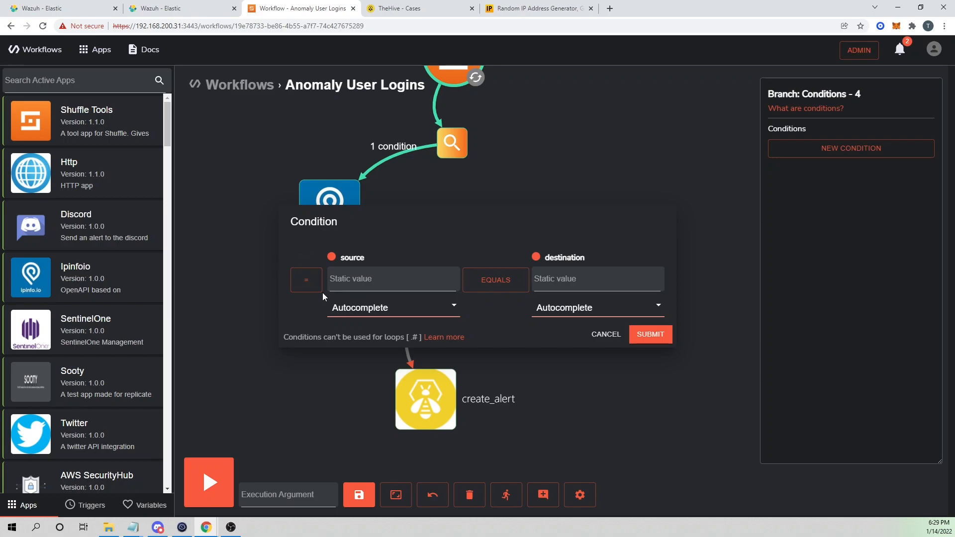
{"action": "left_click", "coordinate": [306, 280]}
{"action": "left_click", "coordinate": [362, 278]}
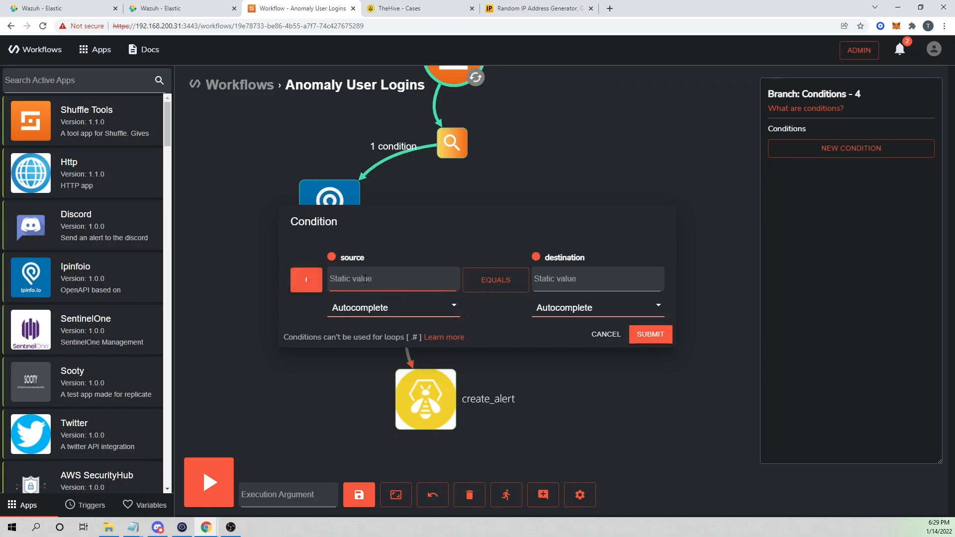
{"action": "left_click", "coordinate": [370, 310]}
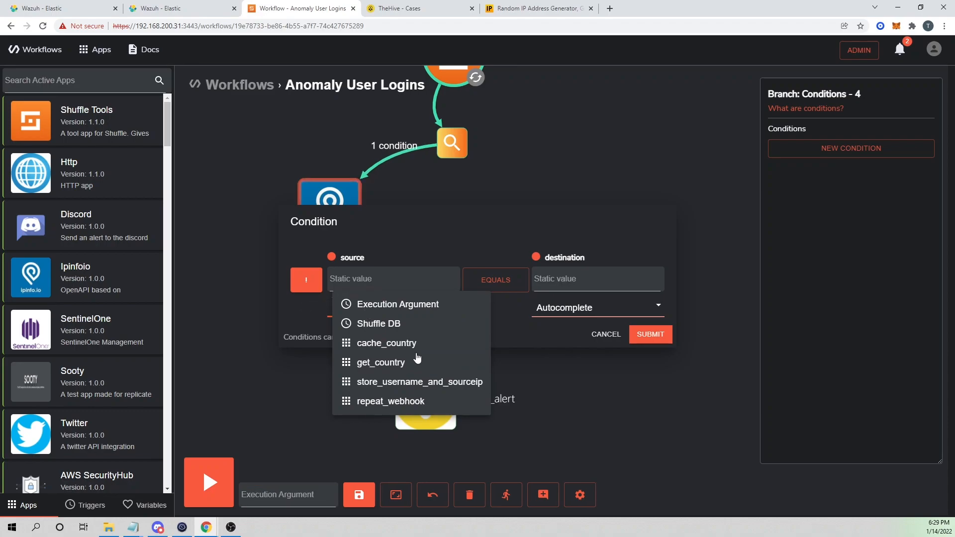
{"action": "left_click", "coordinate": [396, 343]}
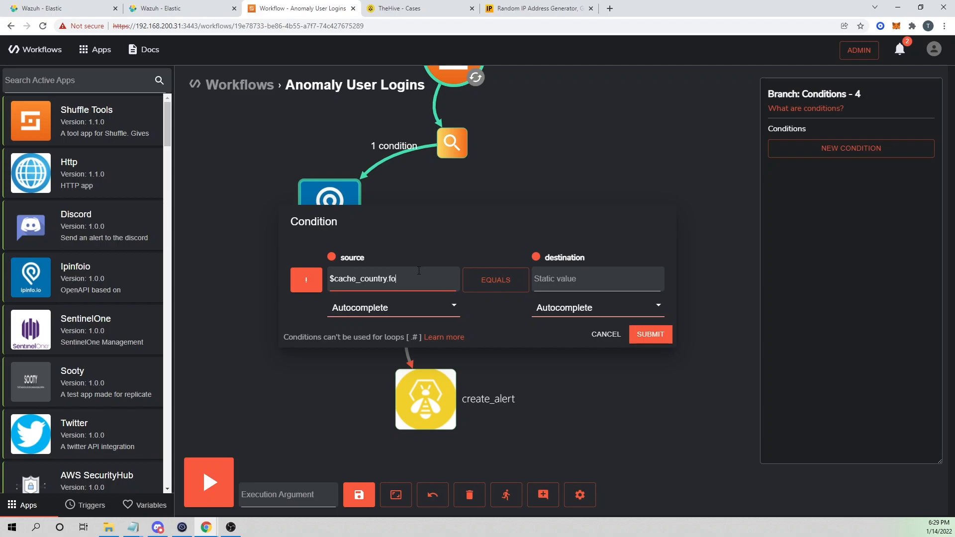
{"action": "left_click", "coordinate": [576, 284]}
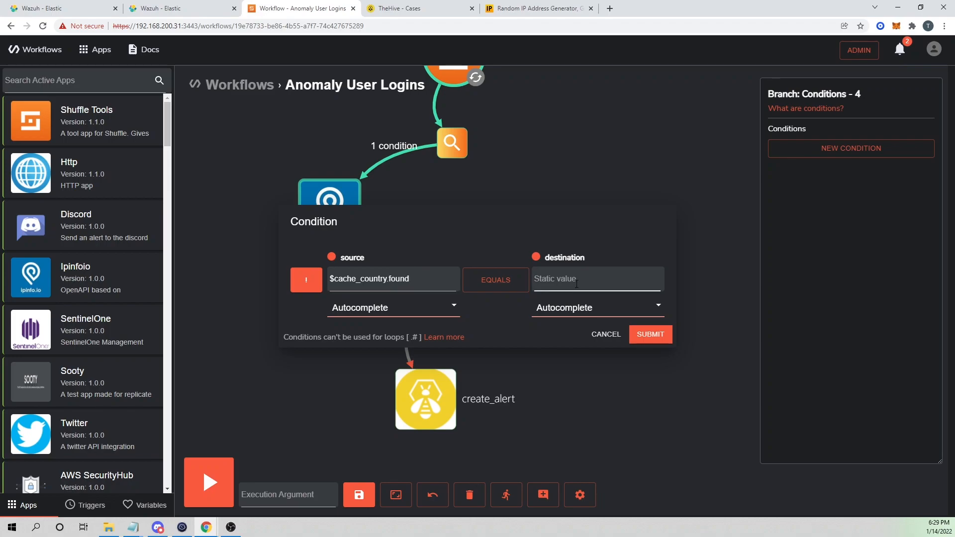
{"action": "left_click", "coordinate": [577, 284]}
{"action": "type", "text": "true"}
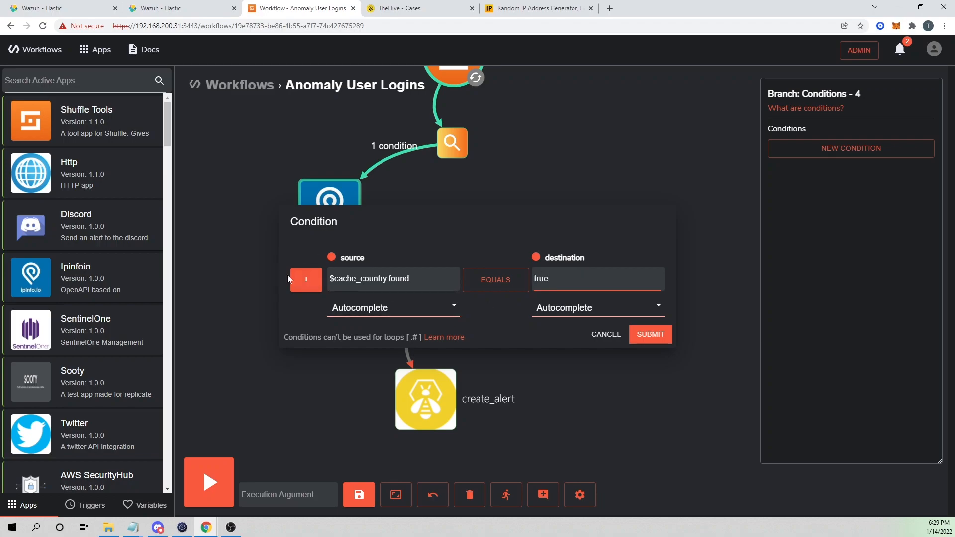
{"action": "left_click", "coordinate": [307, 289]}
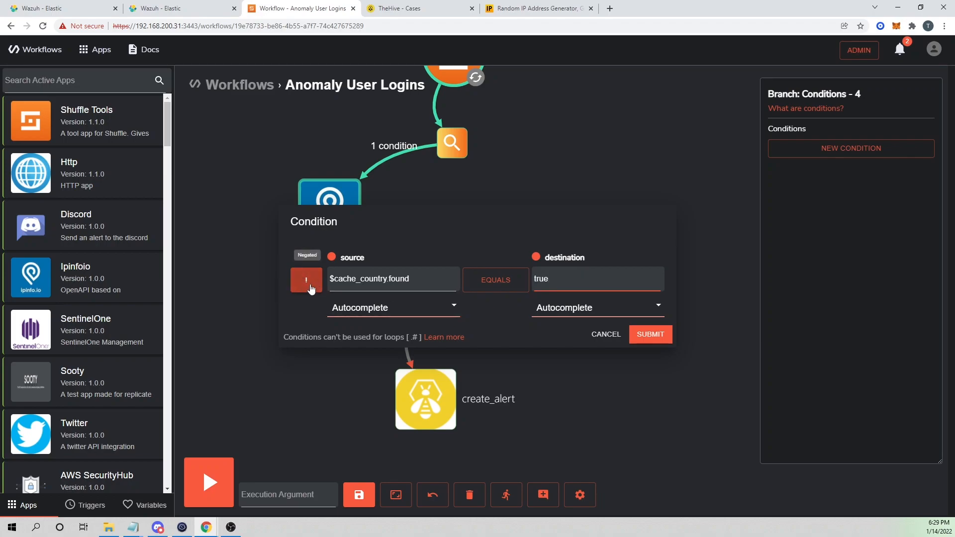
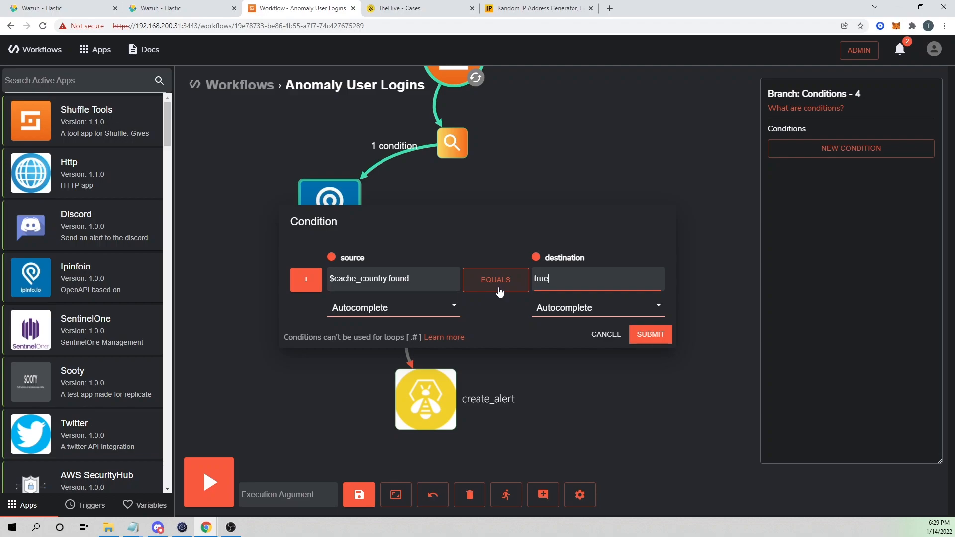
Submit the condition $cache_country.found equals true and close the branch panel.
{"action": "left_click", "coordinate": [662, 335]}
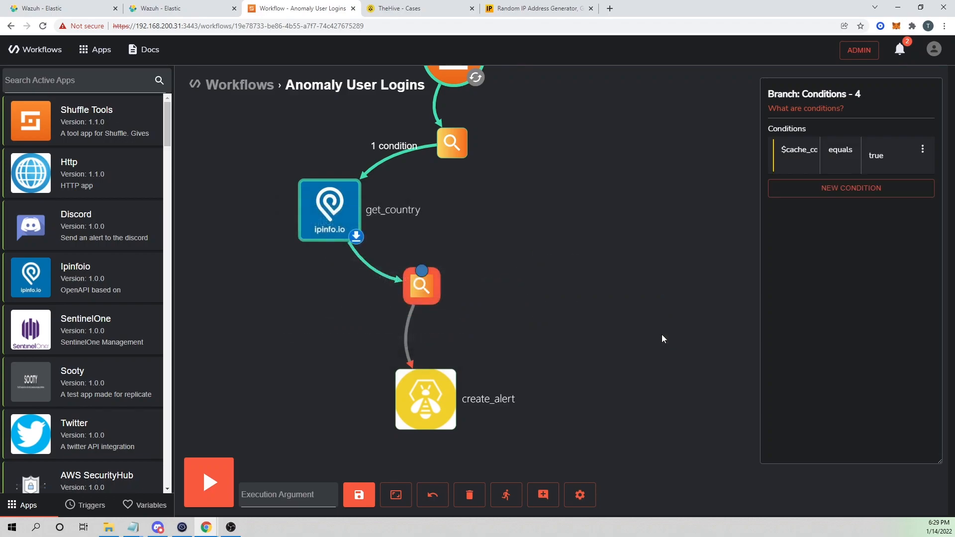
{"action": "left_click", "coordinate": [608, 369]}
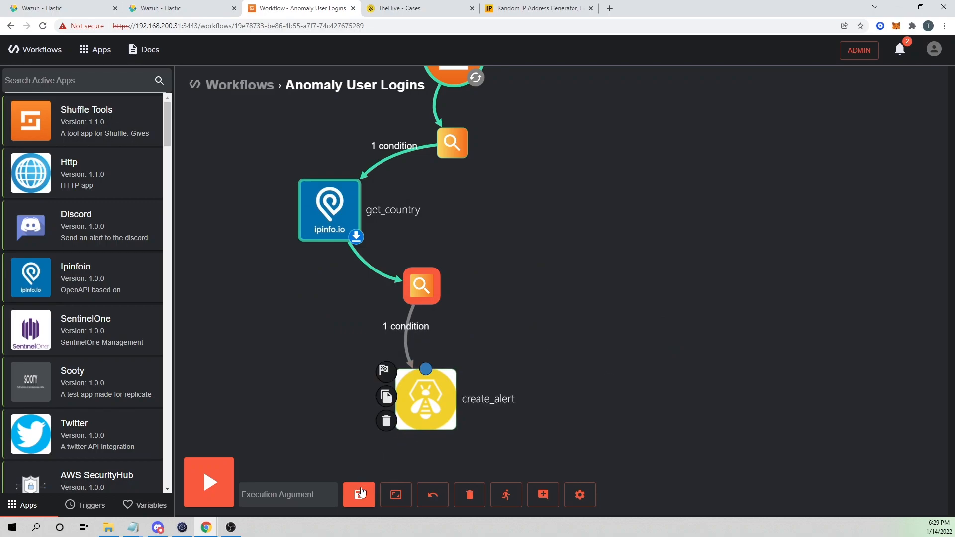
Copy test IP 142.55.99.231 and look it up on WhatIsMyIPAddress, placing it in Ontario, Canada.
{"action": "left_click", "coordinate": [538, 8]}
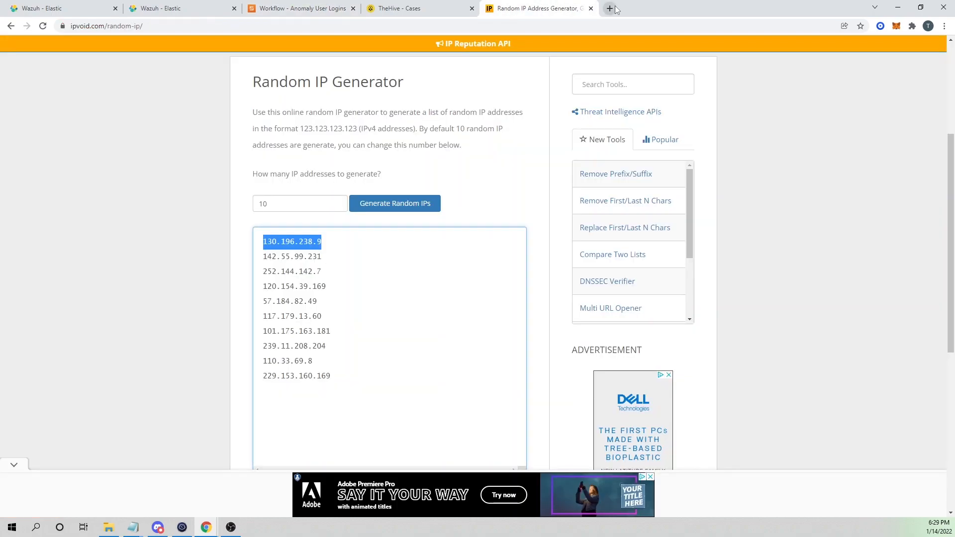
{"action": "left_click", "coordinate": [611, 8]}
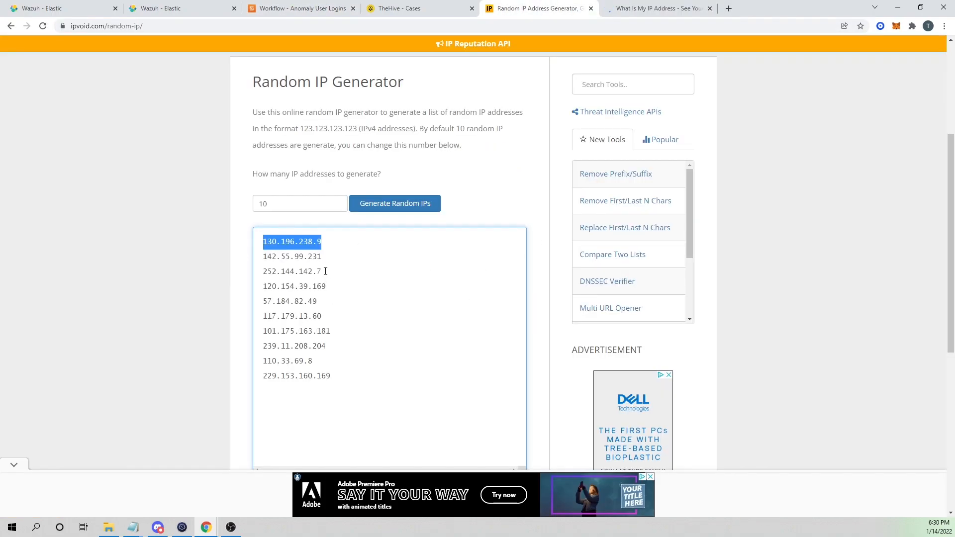
{"action": "left_click_drag", "start_coordinate": [327, 257], "coordinate": [258, 259]}
{"action": "key", "text": "ctrl+c"}
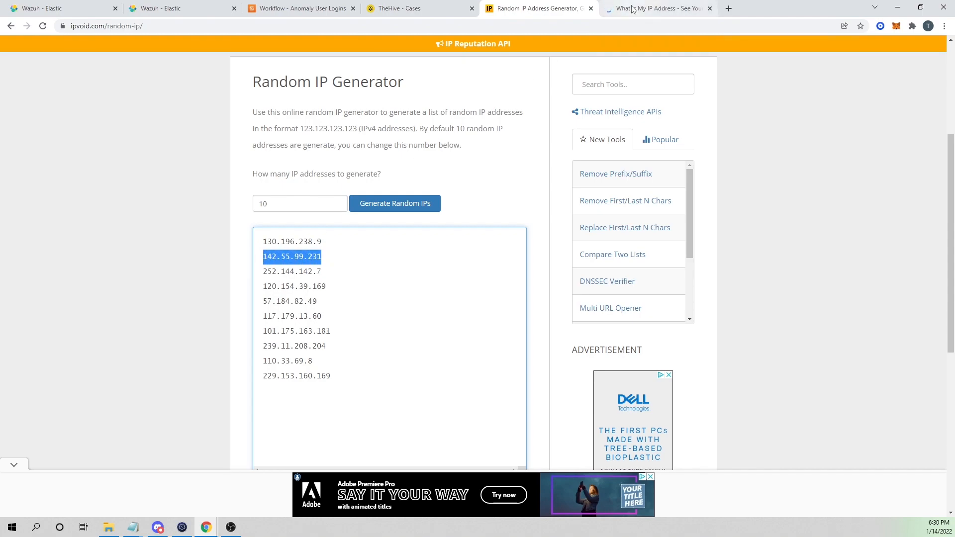
{"action": "left_click", "coordinate": [652, 8]}
{"action": "left_click", "coordinate": [504, 64]}
{"action": "key", "text": "ctrl+v"}
{"action": "left_click", "coordinate": [517, 62]}
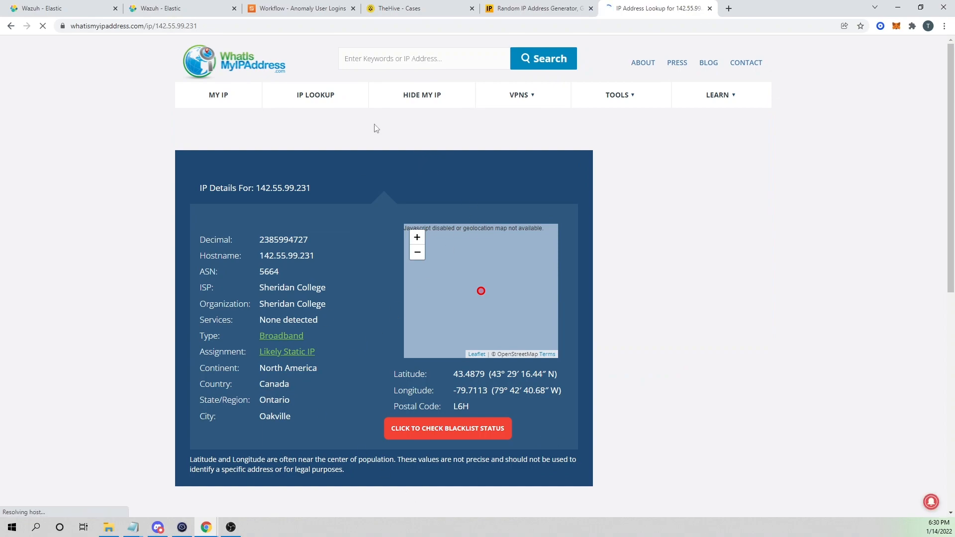
{"action": "left_click", "coordinate": [408, 8]}
{"action": "left_click", "coordinate": [511, 5]}
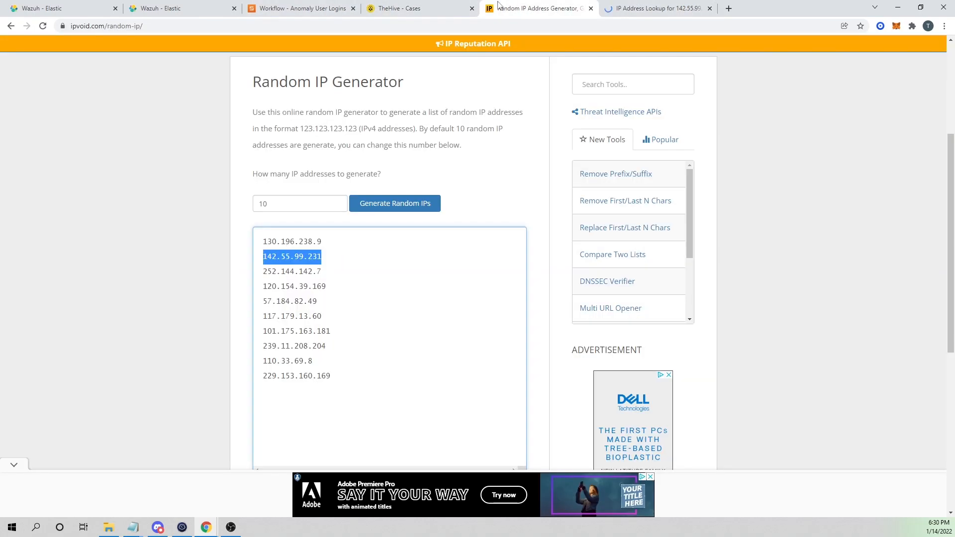
{"action": "left_click", "coordinate": [302, 9]}
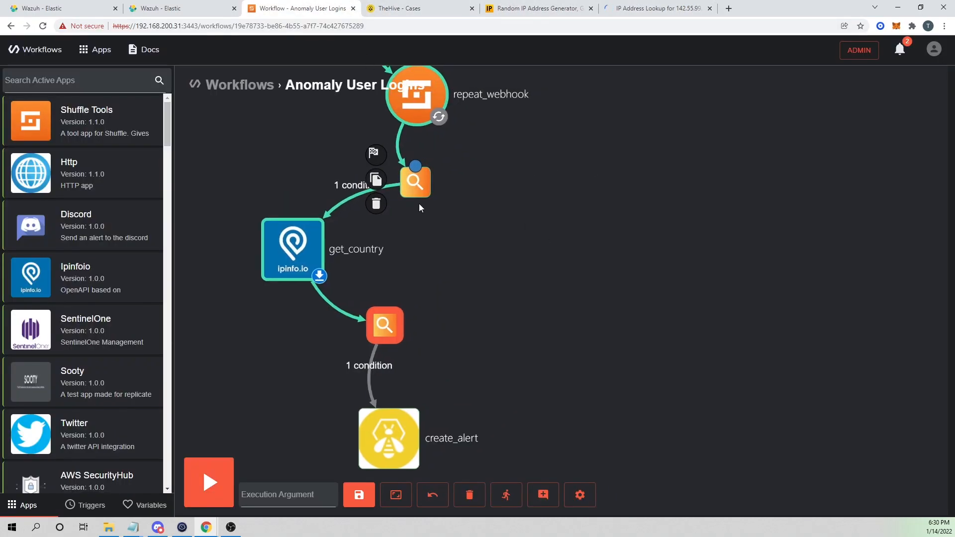
Set store_username_and_sourceip Value and get_country Ip to 142.55.99.231, save, and view executions.
{"action": "left_click", "coordinate": [409, 186]}
{"action": "left_click", "coordinate": [821, 339]}
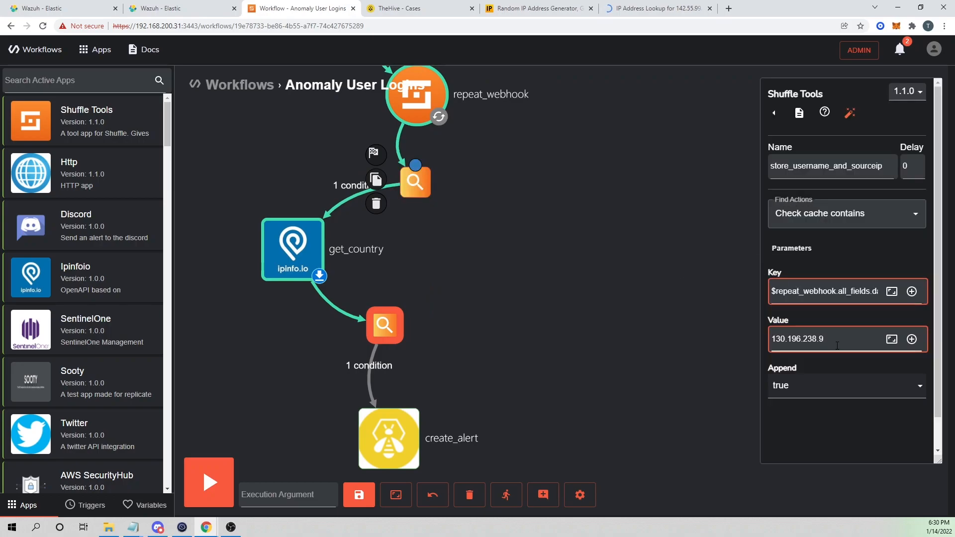
{"action": "key", "text": "ctrl+a"}
{"action": "key", "text": "ctrl+v"}
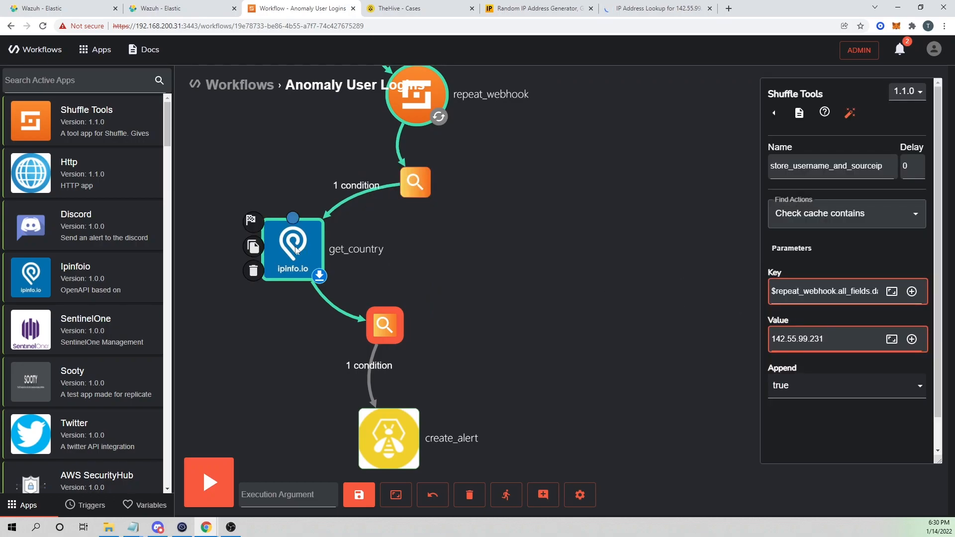
{"action": "left_click", "coordinate": [824, 351]}
{"action": "key", "text": "ctrl+a"}
{"action": "key", "text": "ctrl+v"}
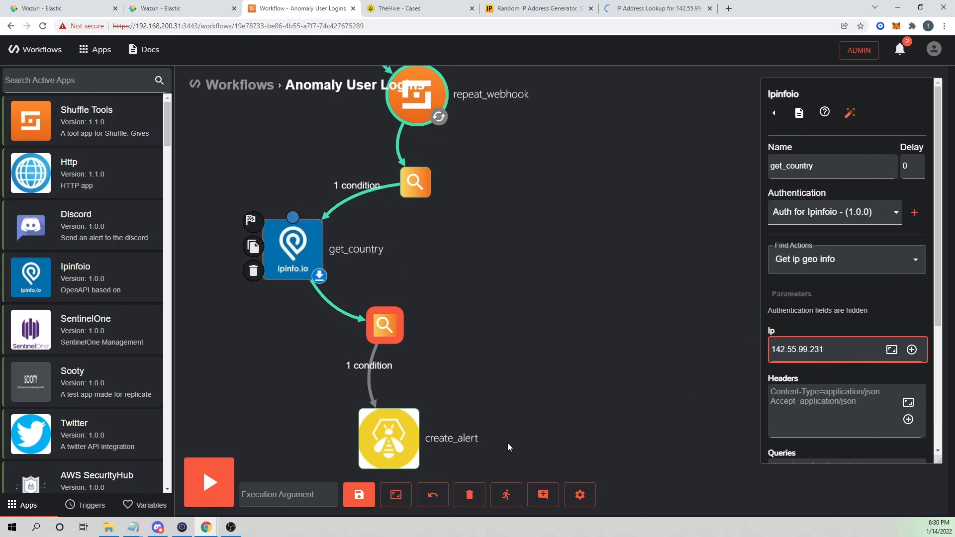
{"action": "left_click", "coordinate": [359, 495]}
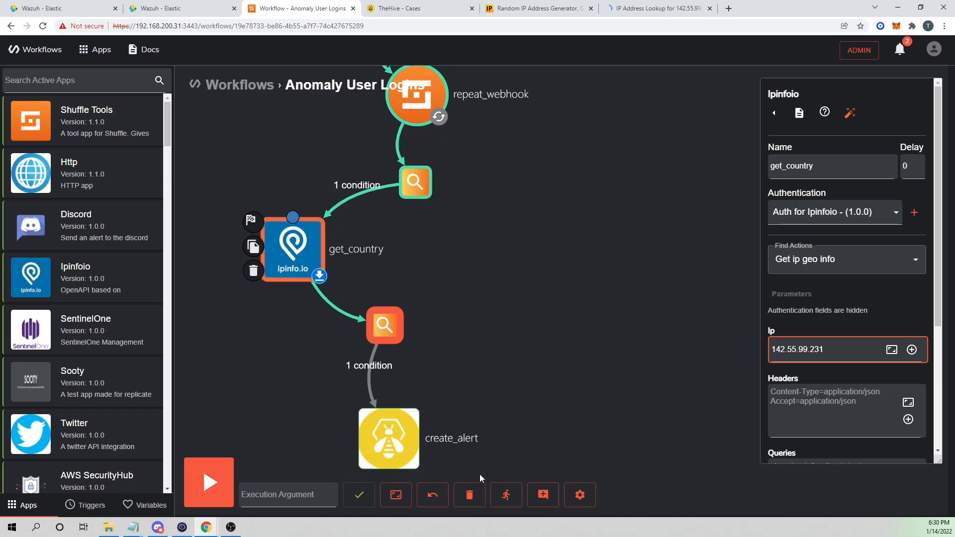
{"action": "left_click", "coordinate": [506, 495]}
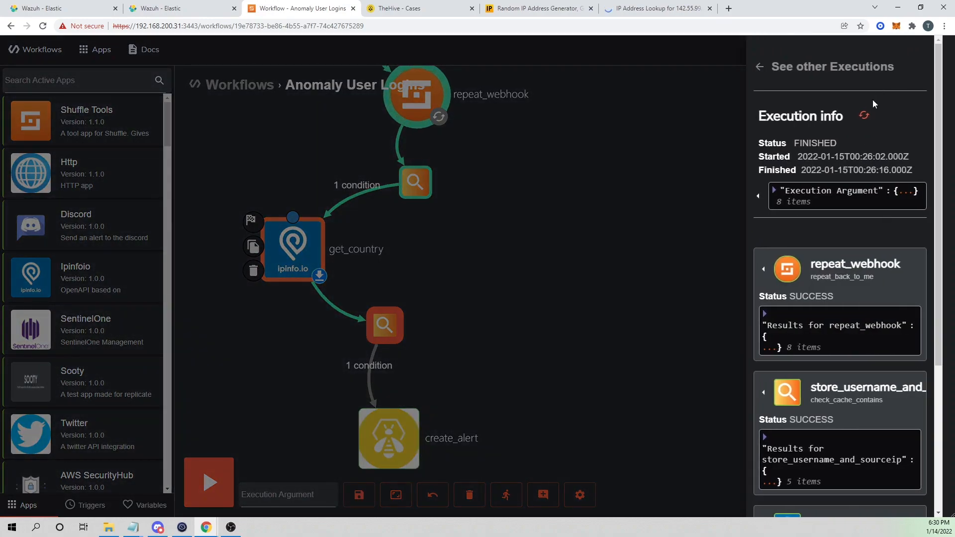
Rerun the workflow and confirm 142.55.99.231 was appended to store_username_and_sourceip's cached list.
{"action": "left_click", "coordinate": [864, 116]}
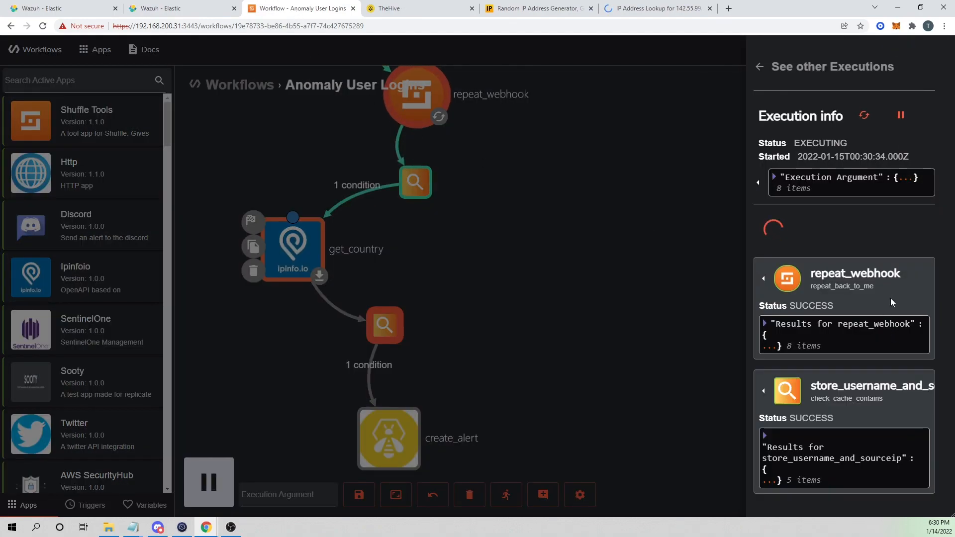
{"action": "scroll", "coordinate": [864, 321], "scroll_direction": "down", "scroll_amount": 3}
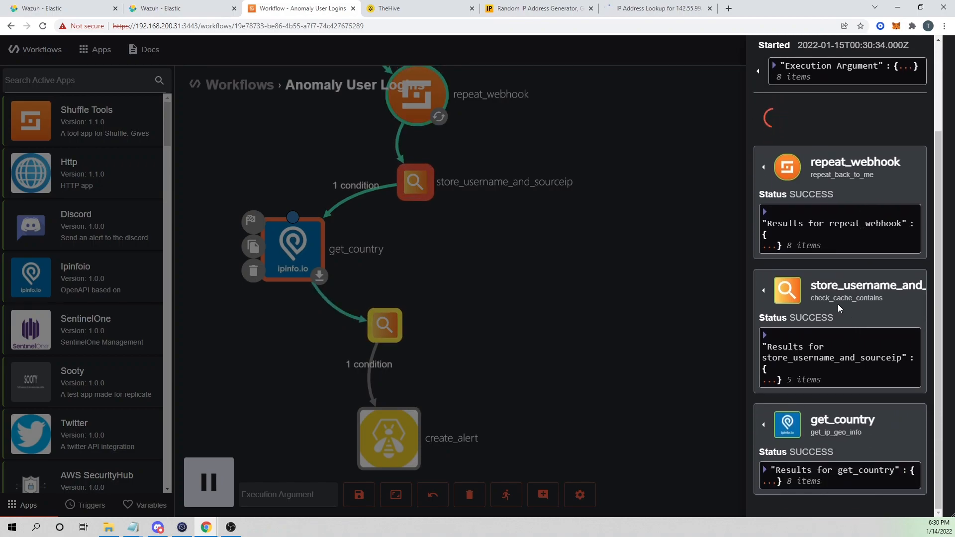
{"action": "scroll", "coordinate": [831, 313], "scroll_direction": "down", "scroll_amount": 2}
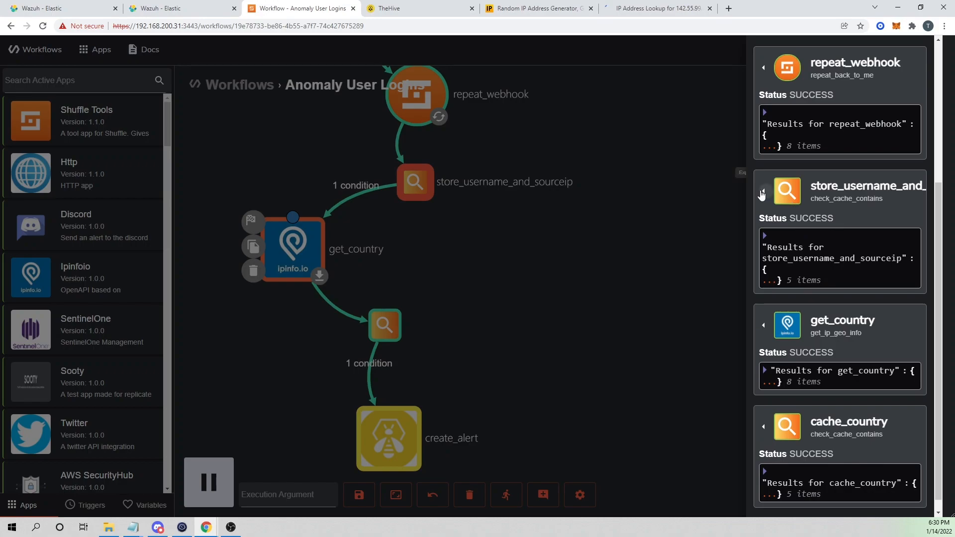
{"action": "left_click", "coordinate": [763, 193]}
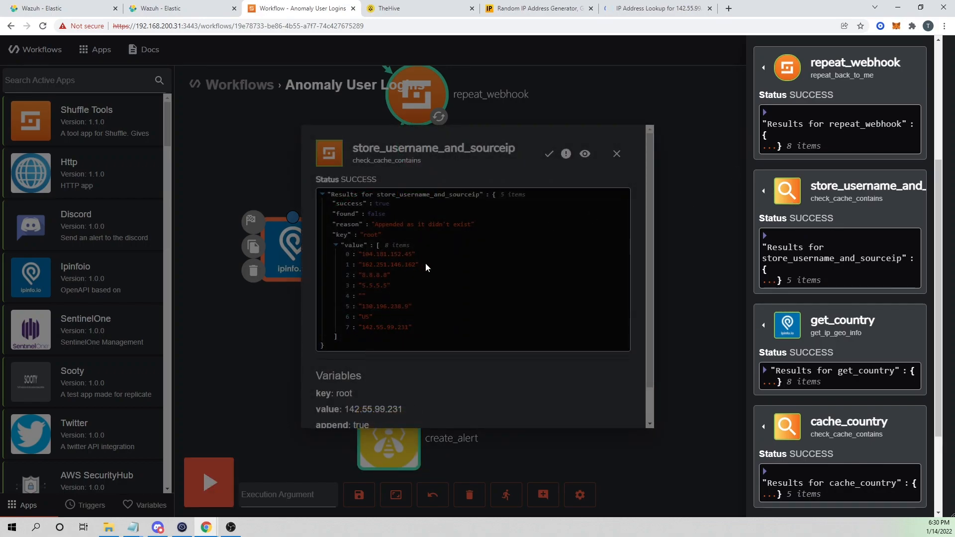
{"action": "left_click", "coordinate": [441, 296]}
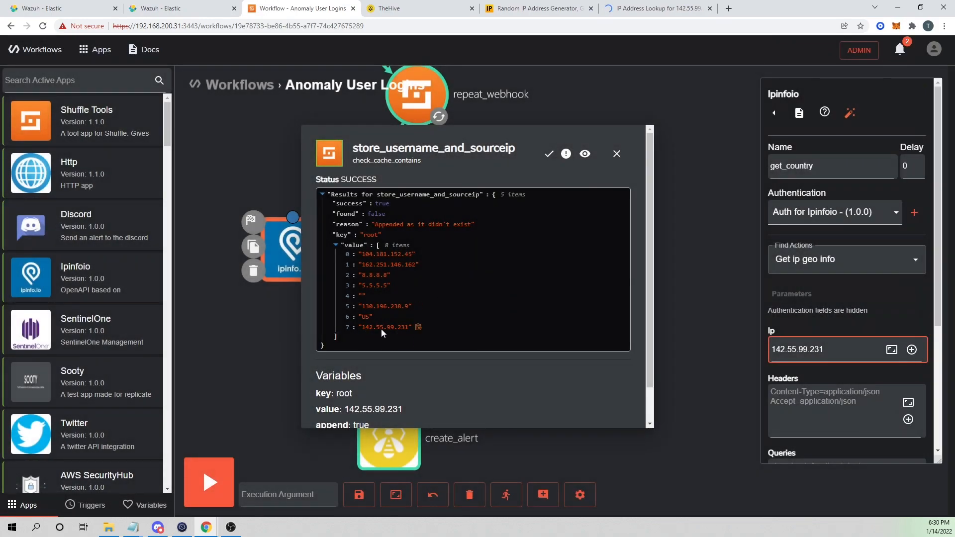
{"action": "left_click", "coordinate": [617, 154]}
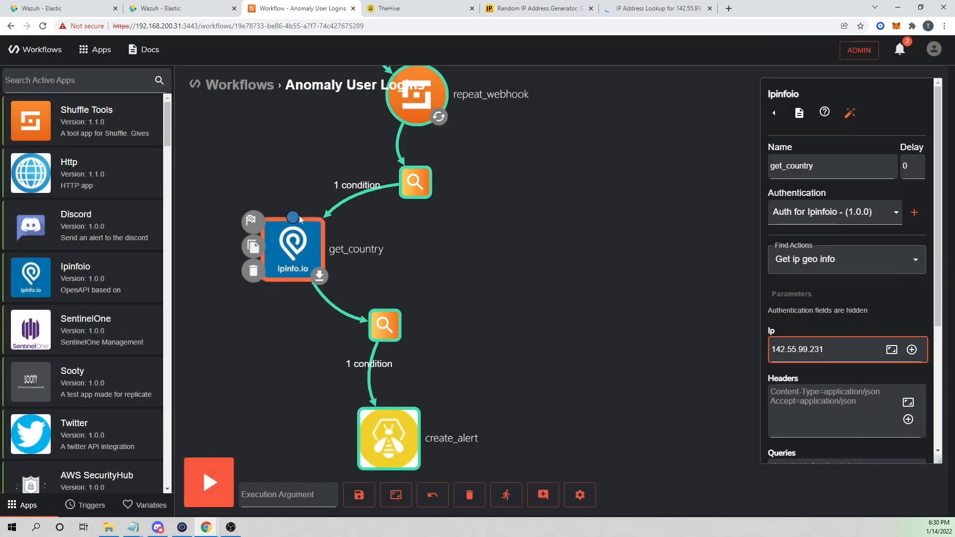
Expand the latest run's cache_country result, whose list now ends with 142.55.99.231 and CA.
{"action": "left_click", "coordinate": [506, 495]}
{"action": "scroll", "coordinate": [838, 301], "scroll_direction": "down", "scroll_amount": 3}
{"action": "scroll", "coordinate": [837, 300], "scroll_direction": "down", "scroll_amount": 2}
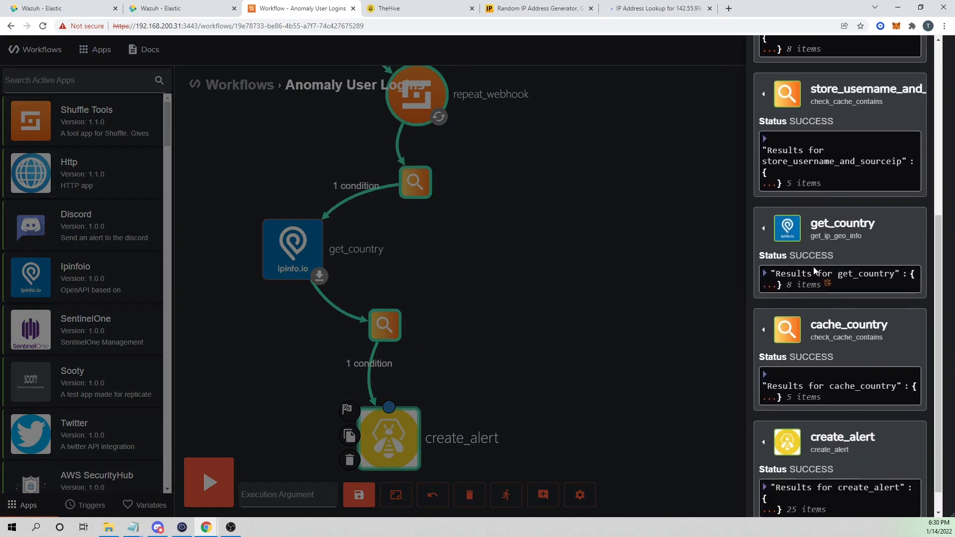
{"action": "left_click", "coordinate": [765, 275]}
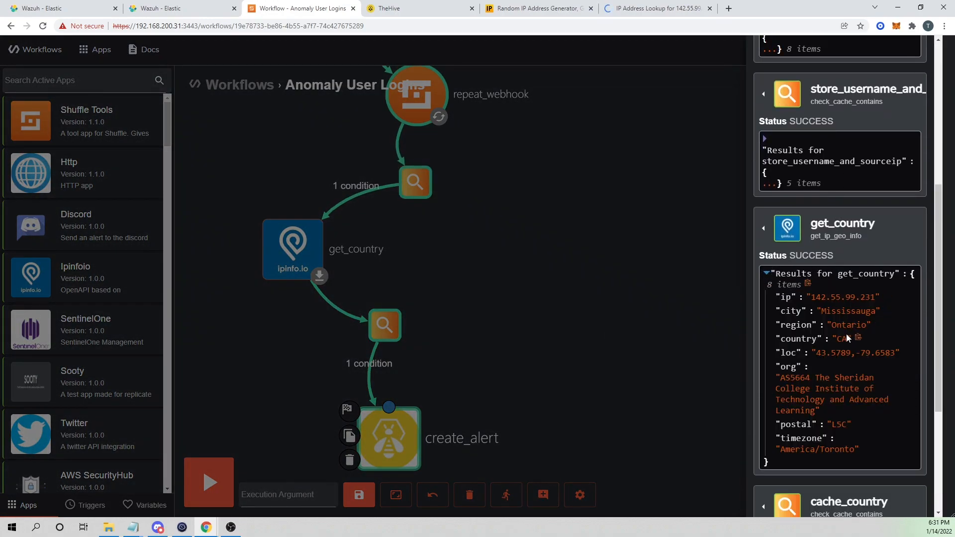
{"action": "scroll", "coordinate": [846, 318], "scroll_direction": "down", "scroll_amount": 1}
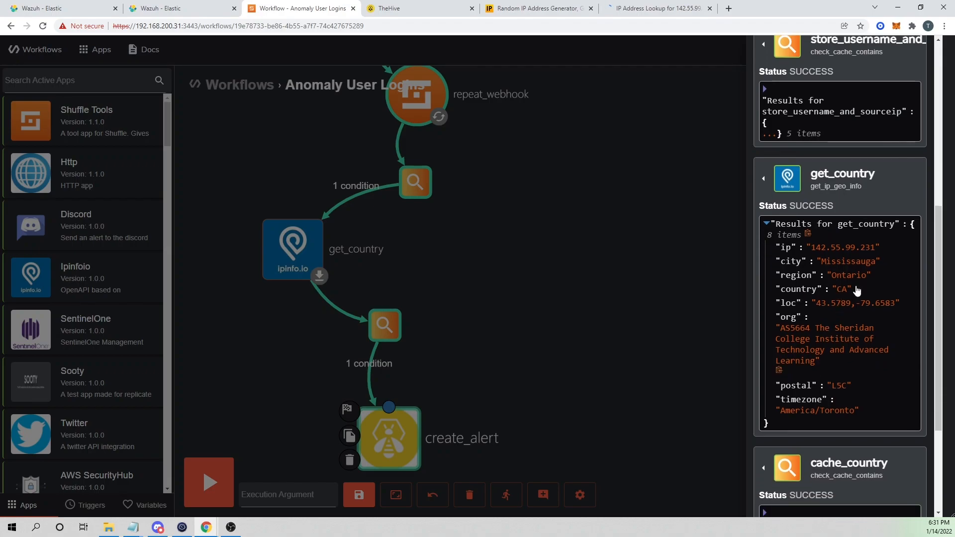
{"action": "scroll", "coordinate": [840, 295], "scroll_direction": "down", "scroll_amount": 3}
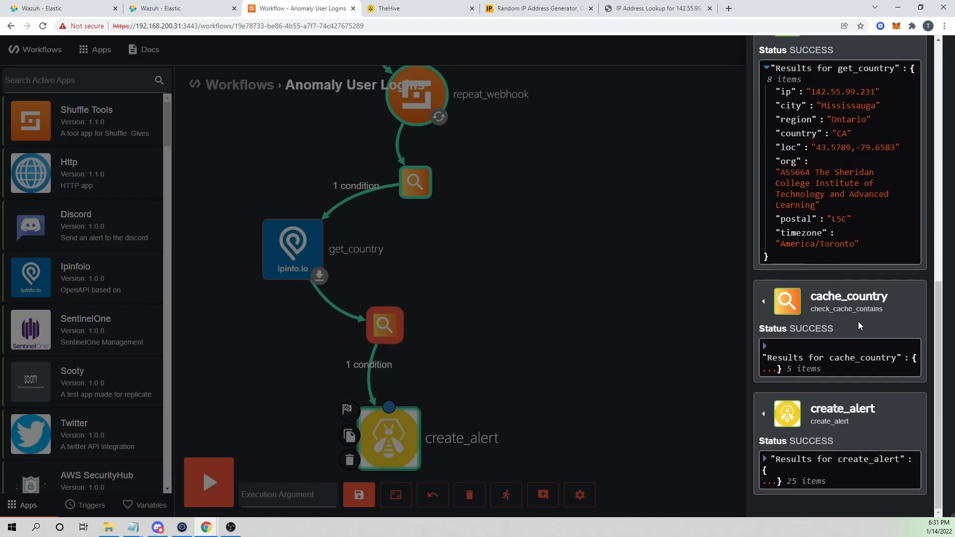
{"action": "left_click", "coordinate": [838, 360]}
{"action": "scroll", "coordinate": [838, 360], "scroll_direction": "down", "scroll_amount": 1}
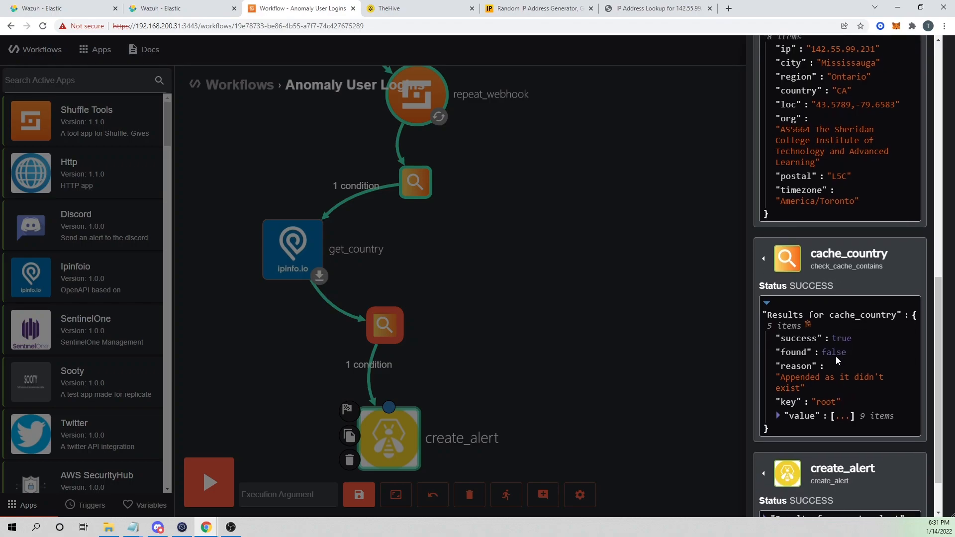
{"action": "left_click", "coordinate": [784, 411]}
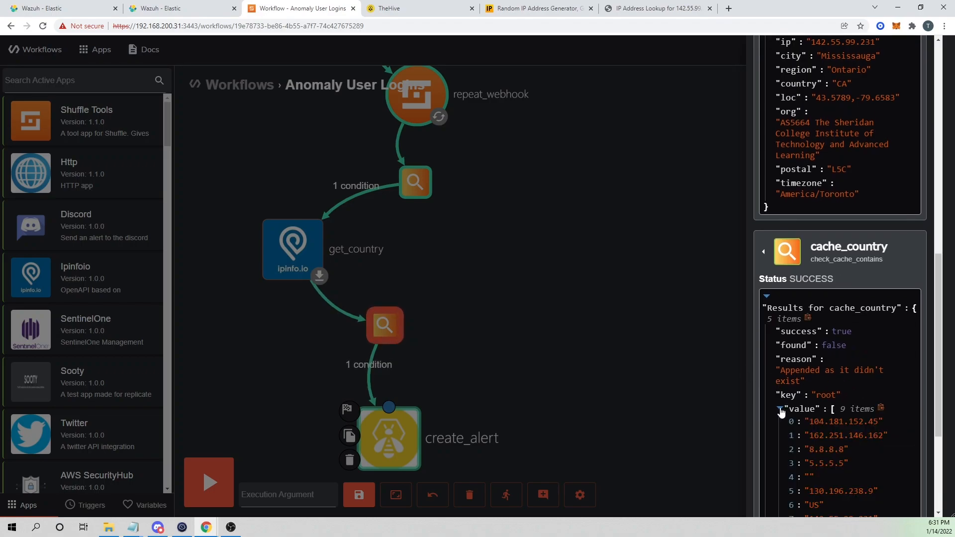
{"action": "scroll", "coordinate": [825, 396], "scroll_direction": "down", "scroll_amount": 2}
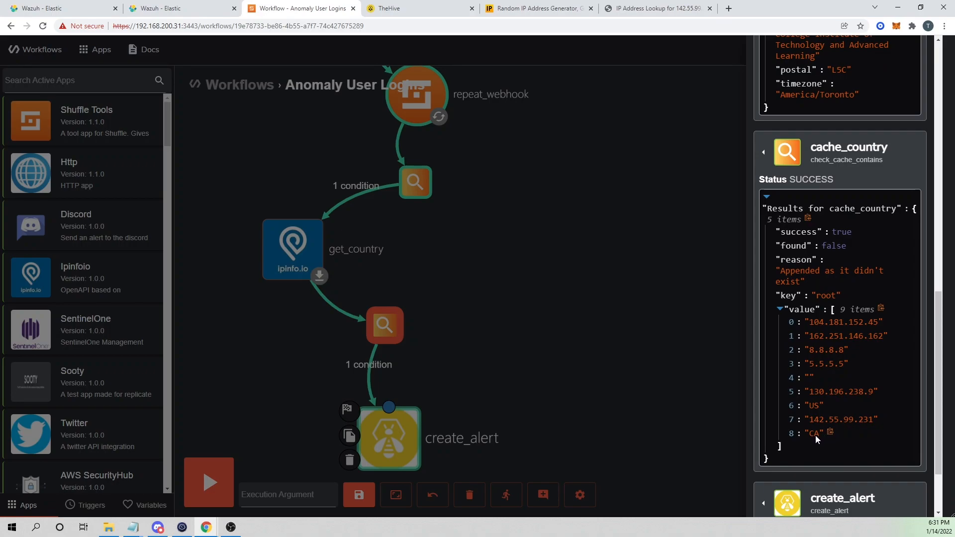
{"action": "scroll", "coordinate": [841, 423], "scroll_direction": "down", "scroll_amount": 2}
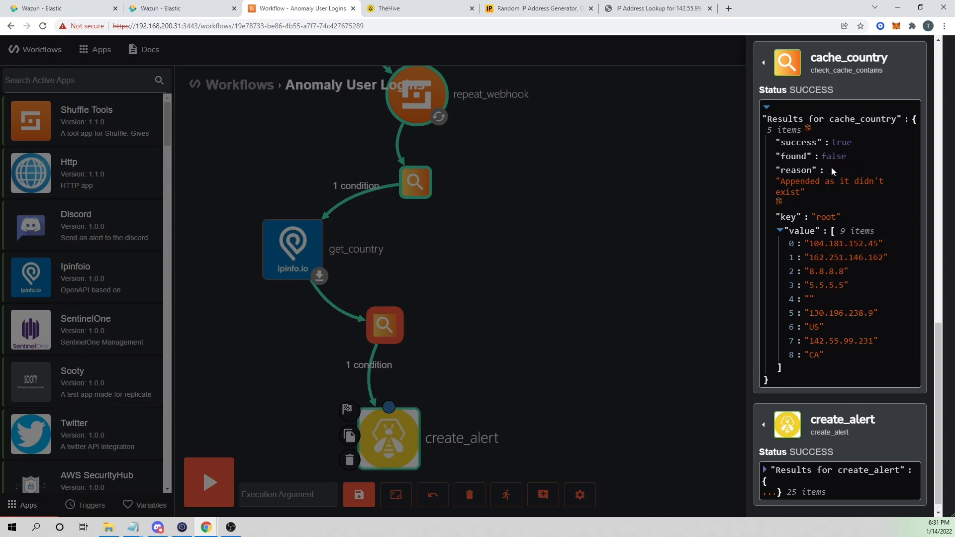
Check TheHive's alert list for the new alert 'User logged in from abnormal country: CA'.
{"action": "left_click", "coordinate": [420, 8]}
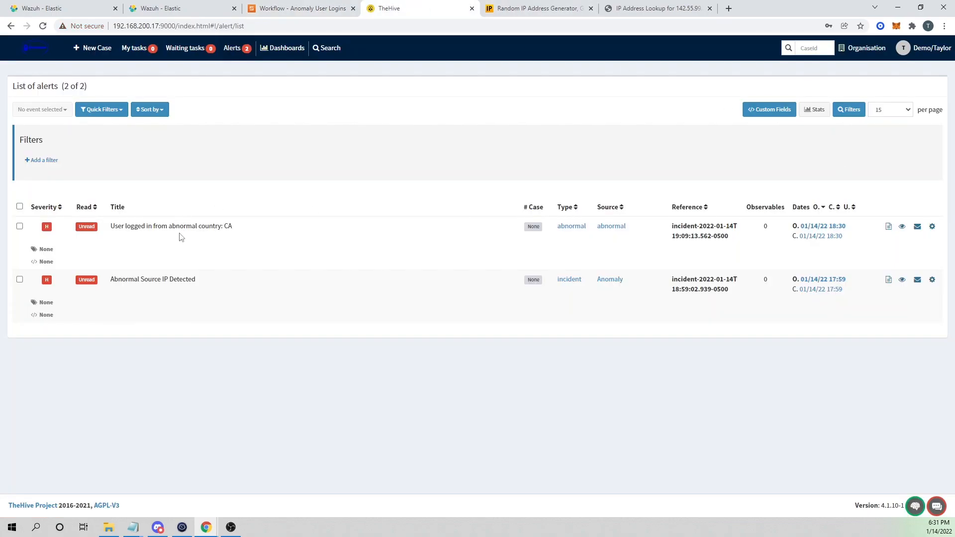
{"action": "left_click_drag", "start_coordinate": [110, 225], "coordinate": [244, 234]}
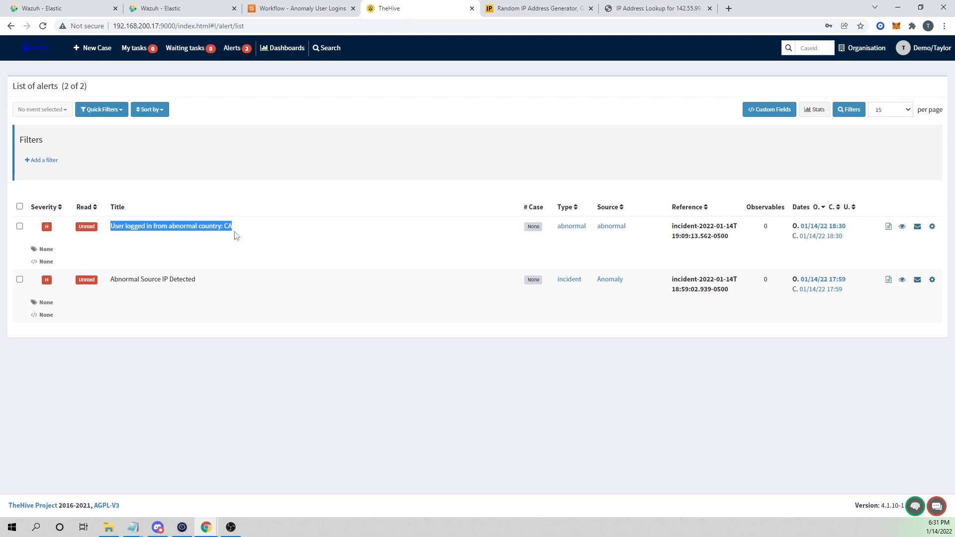
Rerun the workflow with the same IP and confirm store_username_and_sourceip reports it already exists.
{"action": "left_click", "coordinate": [299, 9]}
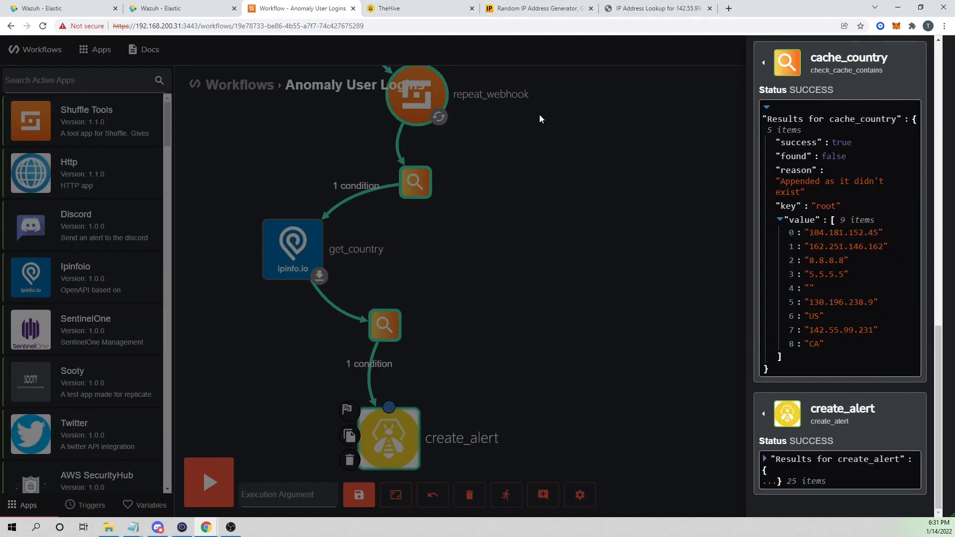
{"action": "scroll", "coordinate": [871, 278], "scroll_direction": "up", "scroll_amount": 5}
{"action": "scroll", "coordinate": [864, 302], "scroll_direction": "up", "scroll_amount": 10}
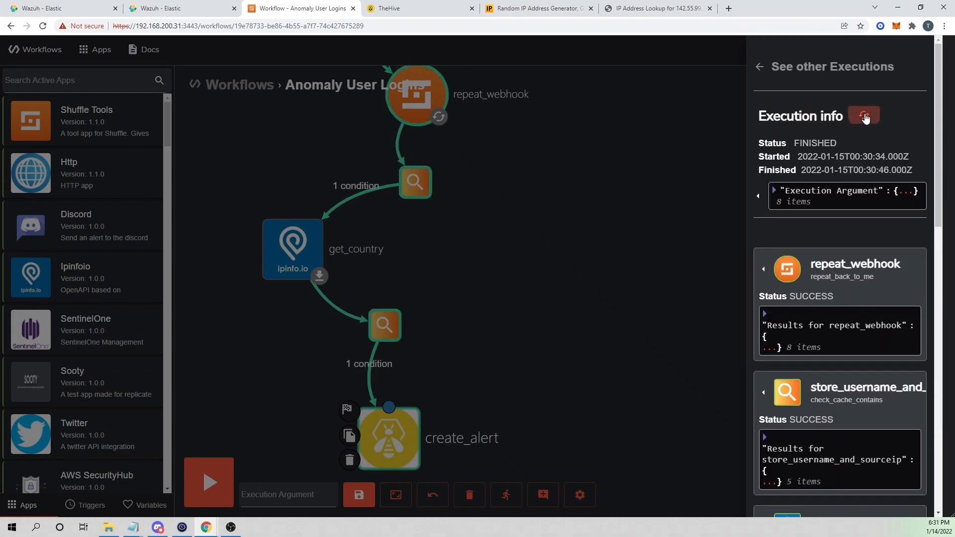
{"action": "left_click", "coordinate": [864, 115]}
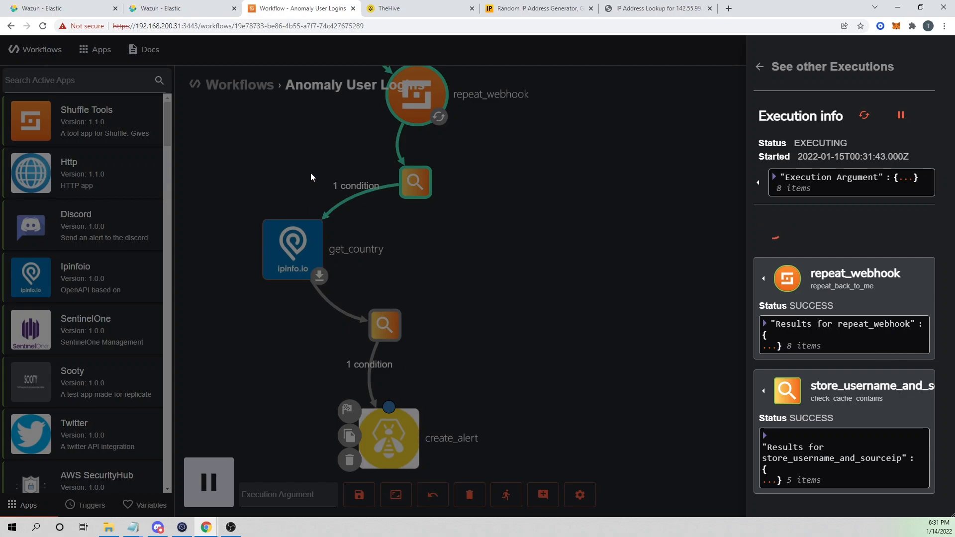
{"action": "scroll", "coordinate": [847, 374], "scroll_direction": "down", "scroll_amount": 1}
{"action": "left_click", "coordinate": [850, 447]}
{"action": "scroll", "coordinate": [891, 438], "scroll_direction": "down", "scroll_amount": 2}
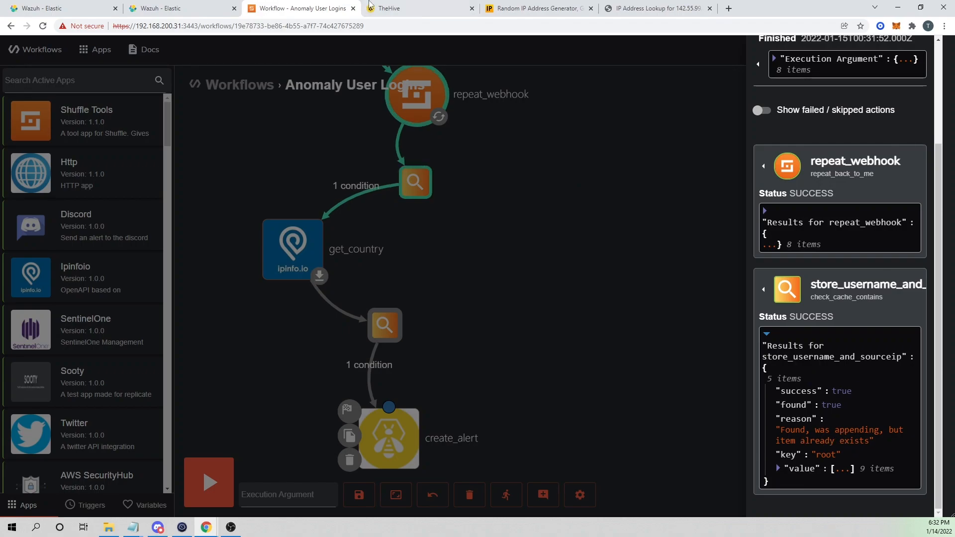
{"action": "left_click", "coordinate": [390, 8]}
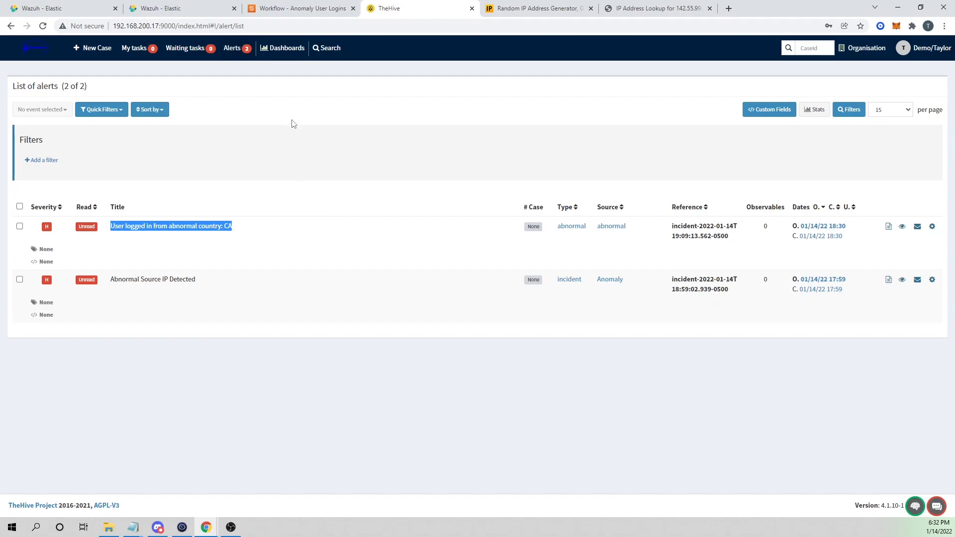
Go from TheHive's unchanged alert list back to the Anomaly User Logins workflow.
{"action": "left_click", "coordinate": [297, 8]}
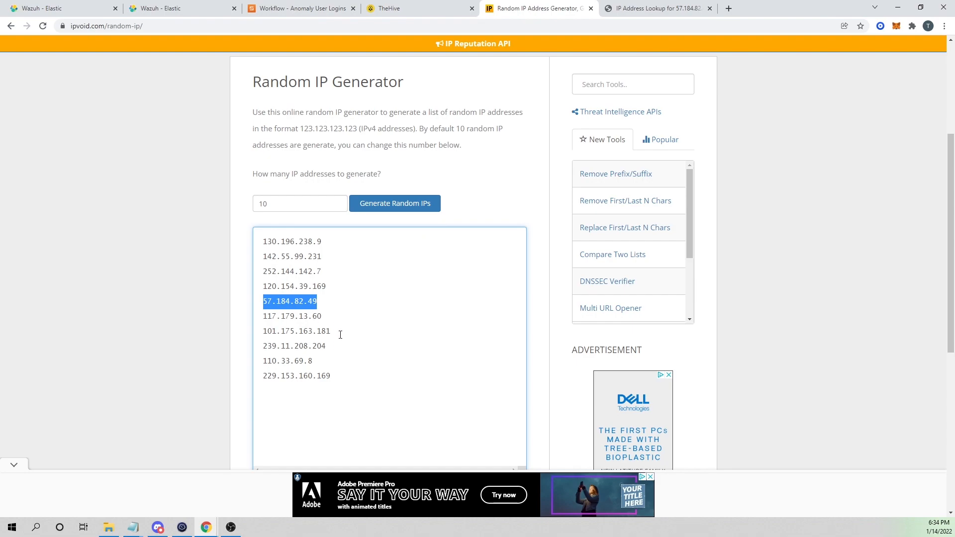
Look up generated test IPs on WhatIsMyIPAddress to find one located in Australia (110.33.69.8).
{"action": "left_click_drag", "start_coordinate": [332, 331], "coordinate": [263, 332]}
{"action": "left_click_drag", "start_coordinate": [327, 344], "coordinate": [259, 344]}
{"action": "key", "text": "ctrl+c"}
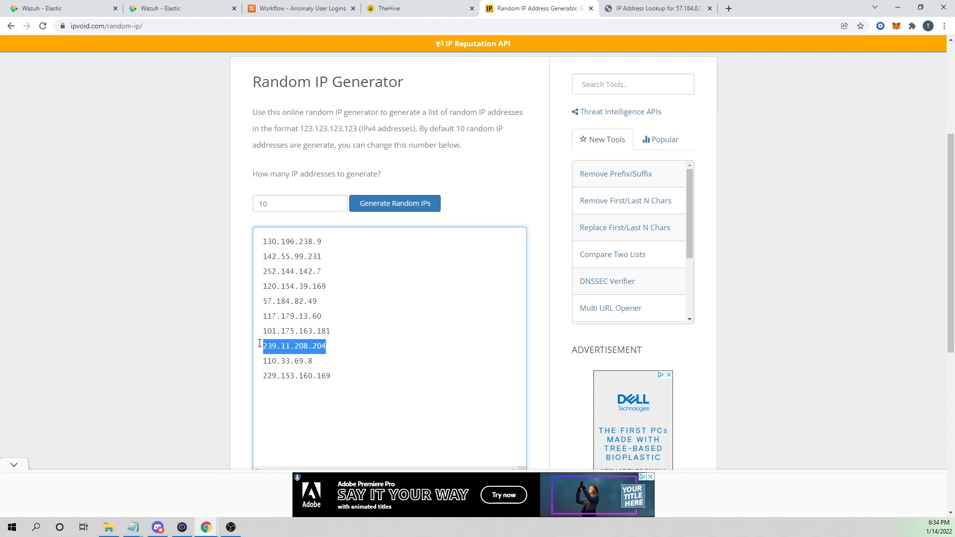
{"action": "left_click", "coordinate": [657, 9]}
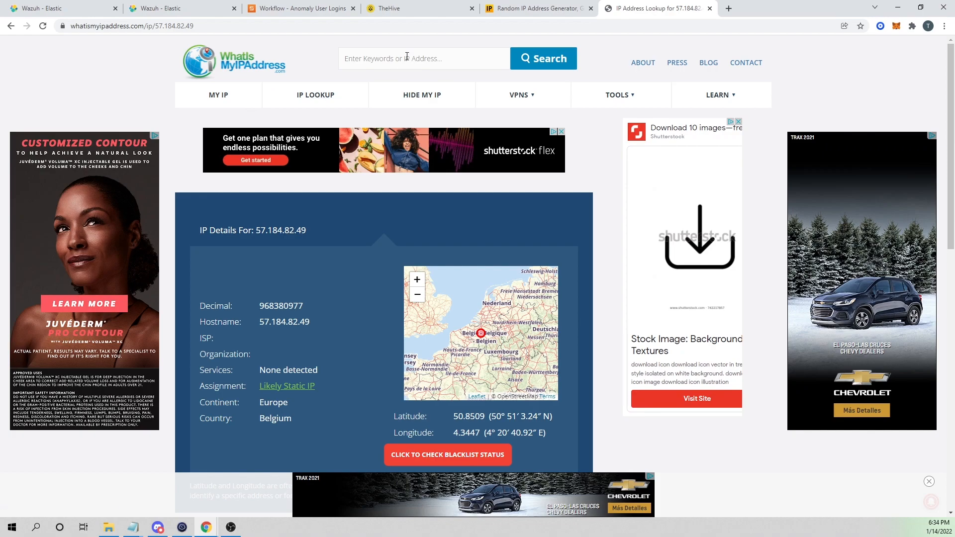
{"action": "left_click", "coordinate": [423, 59]}
{"action": "key", "text": "ctrl+v"}
{"action": "left_click", "coordinate": [550, 60]}
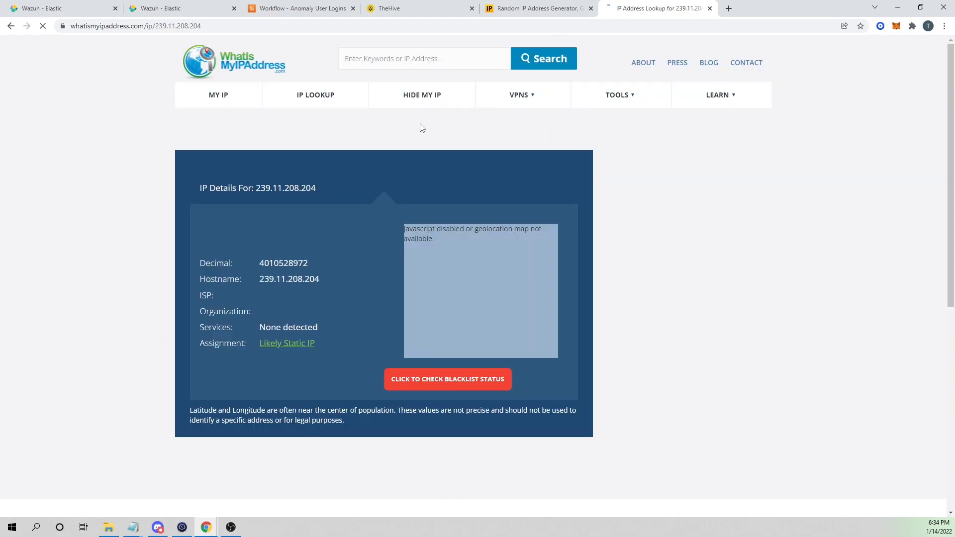
Back in the Anomaly User Logins workflow, open the store_username_and_sourceip step's settings.
{"action": "left_click", "coordinate": [423, 9]}
{"action": "left_click", "coordinate": [518, 5]}
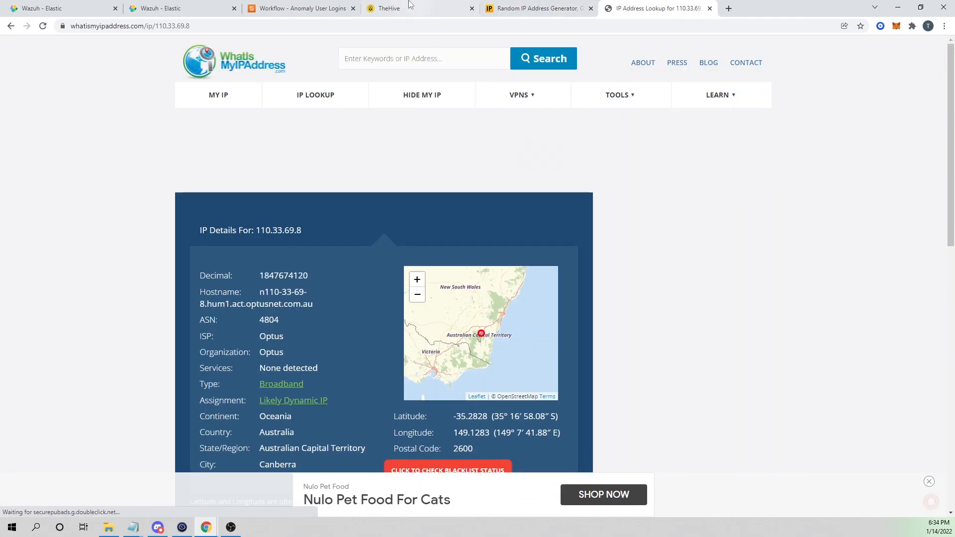
{"action": "left_click", "coordinate": [411, 5]}
{"action": "left_click", "coordinate": [299, 8]}
{"action": "left_click", "coordinate": [417, 189]}
Set store_username_and_sourceip Value and get_country Ip to 110.33.69.8, save, and rerun the workflow.
{"action": "triple_click", "coordinate": [839, 342]}
{"action": "type", "text": "110.33.69.8"}
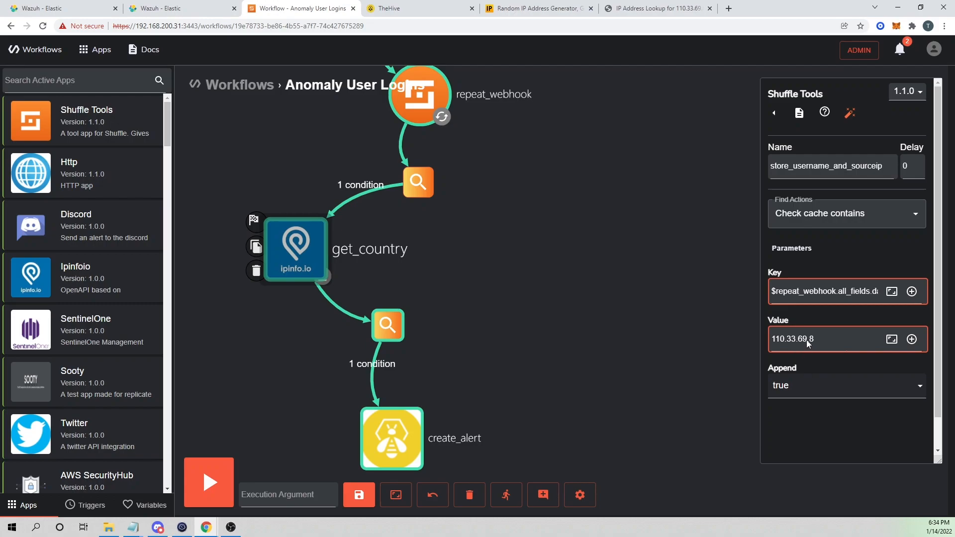
{"action": "triple_click", "coordinate": [785, 340]}
{"action": "type", "text": "110.33.69.8"}
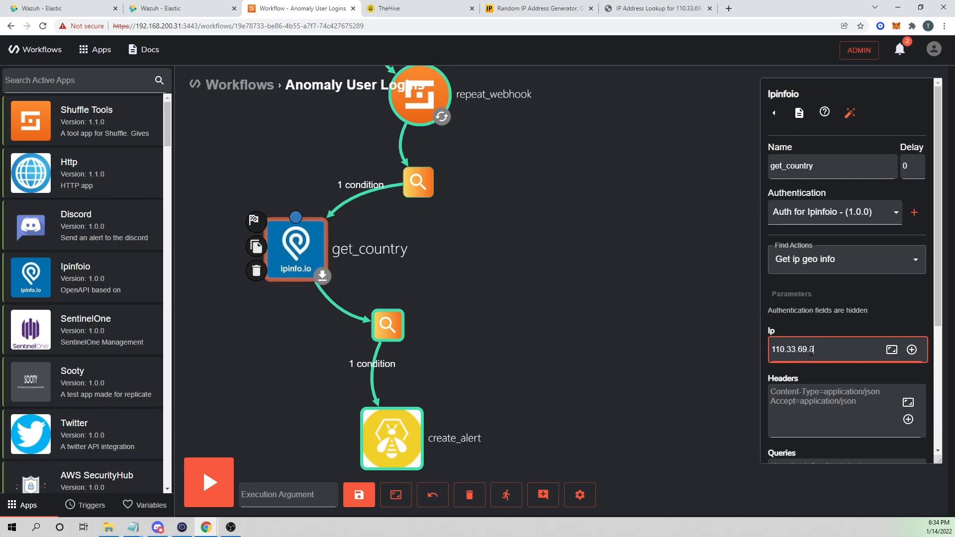
{"action": "left_click", "coordinate": [356, 496]}
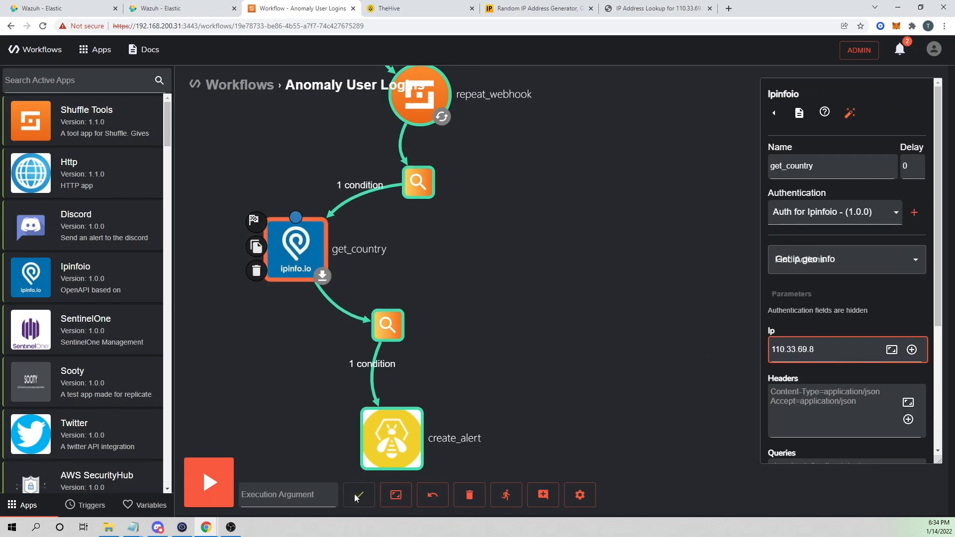
{"action": "left_click", "coordinate": [511, 499]}
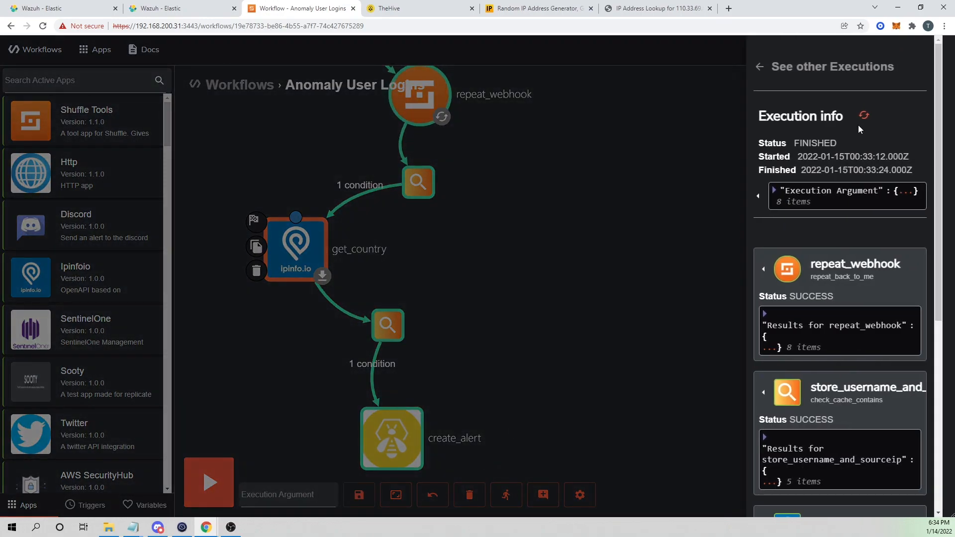
{"action": "left_click", "coordinate": [863, 113]}
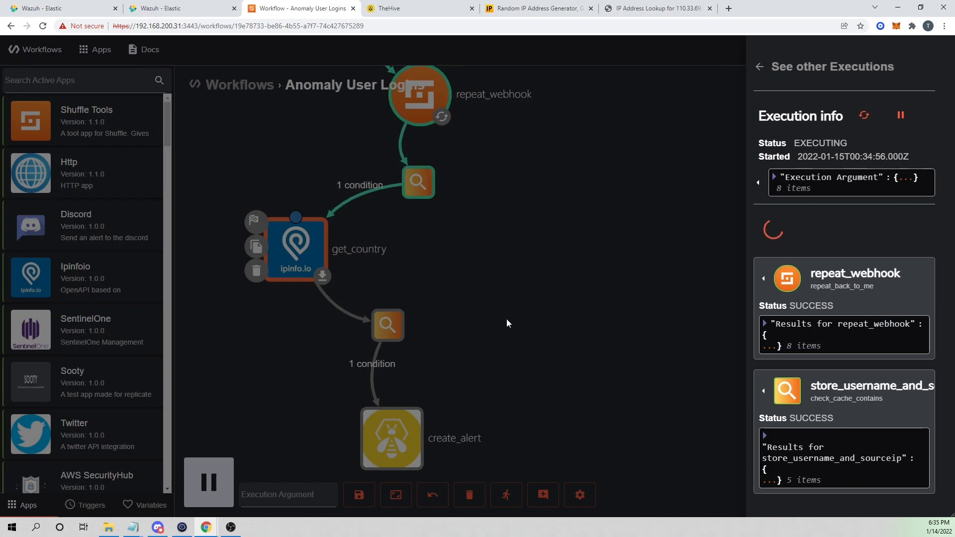
Inspect the store_username_and_sourceip stored IPs and get_country's lookup resolving 110.33.69.8 to AU.
{"action": "scroll", "coordinate": [870, 366], "scroll_direction": "down", "scroll_amount": 2}
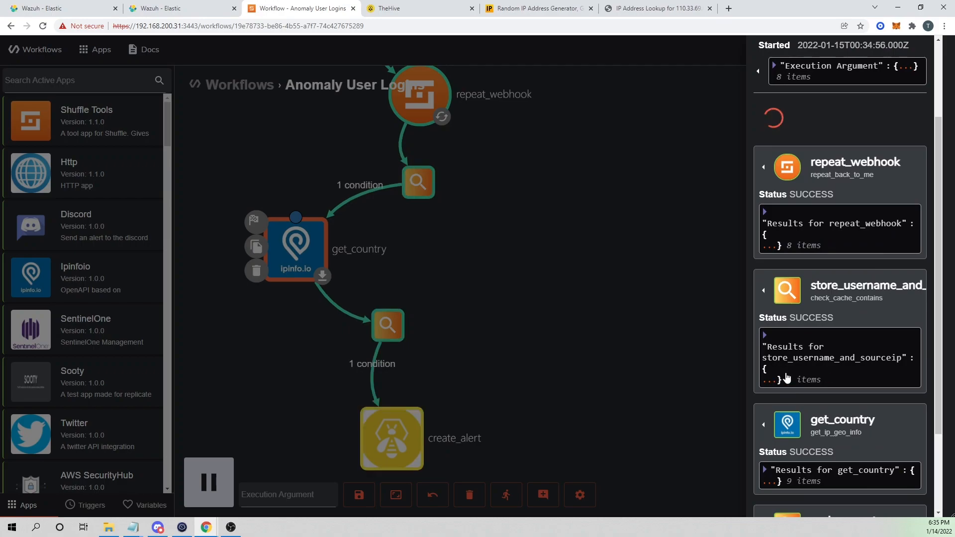
{"action": "scroll", "coordinate": [784, 371], "scroll_direction": "down", "scroll_amount": 2}
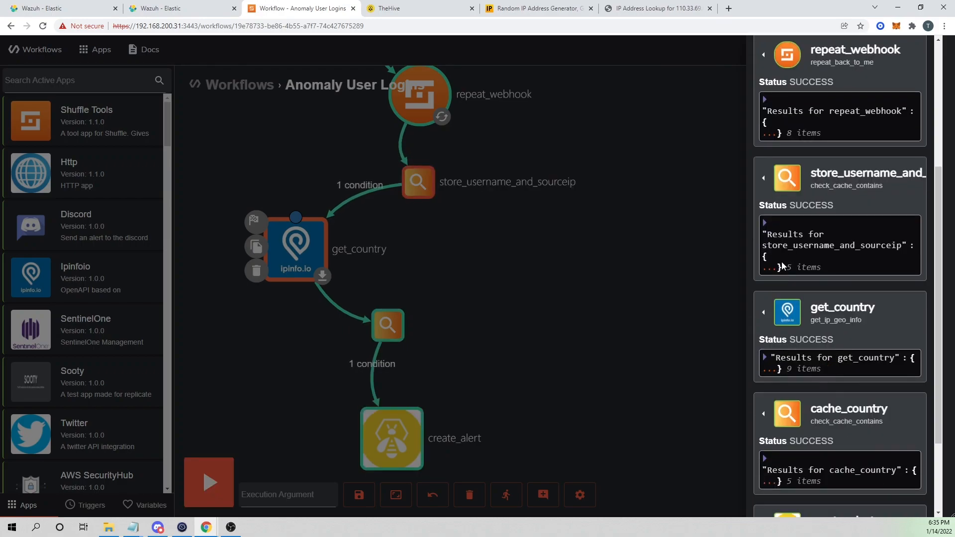
{"action": "left_click", "coordinate": [769, 237]}
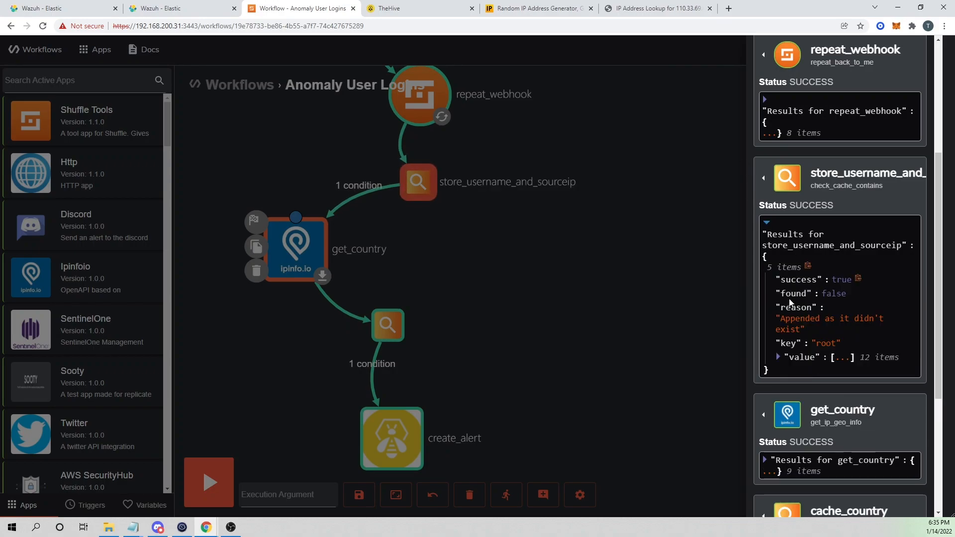
{"action": "left_click", "coordinate": [784, 358]}
{"action": "scroll", "coordinate": [846, 318], "scroll_direction": "down", "scroll_amount": 4}
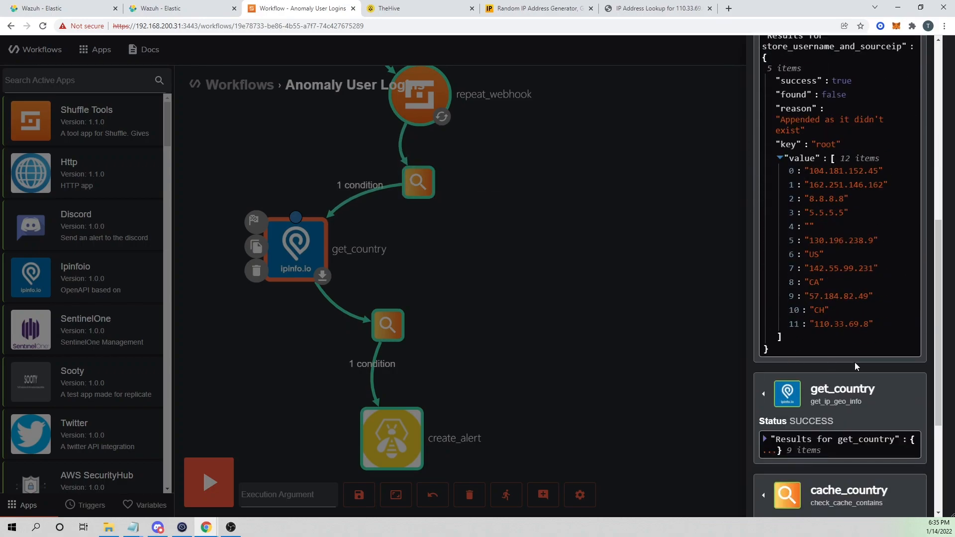
{"action": "scroll", "coordinate": [834, 327], "scroll_direction": "down", "scroll_amount": 2}
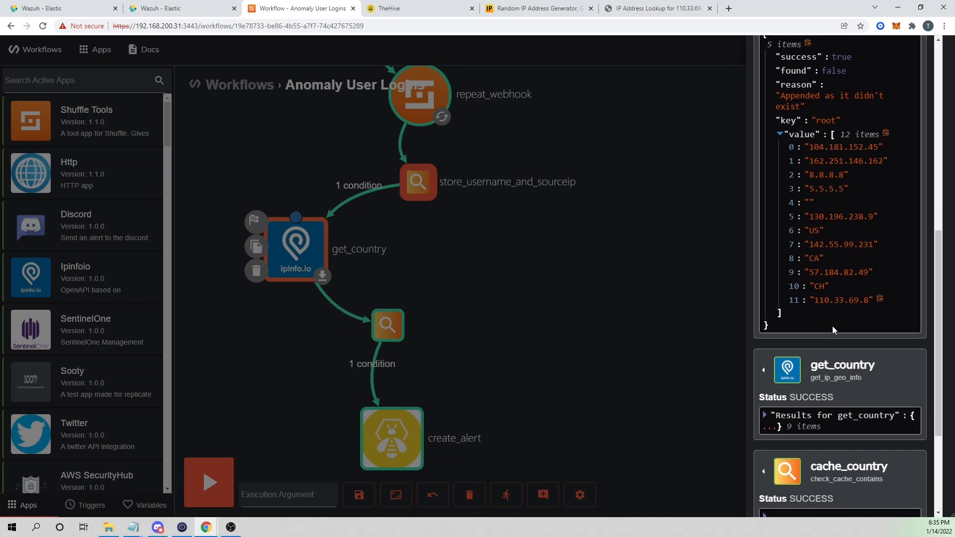
{"action": "left_click", "coordinate": [764, 339]}
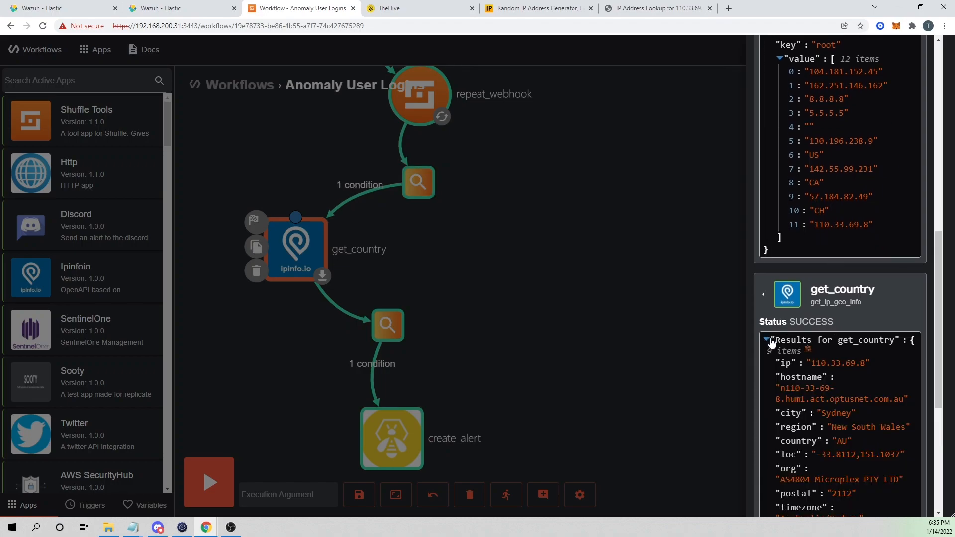
{"action": "scroll", "coordinate": [846, 324], "scroll_direction": "down", "scroll_amount": 2}
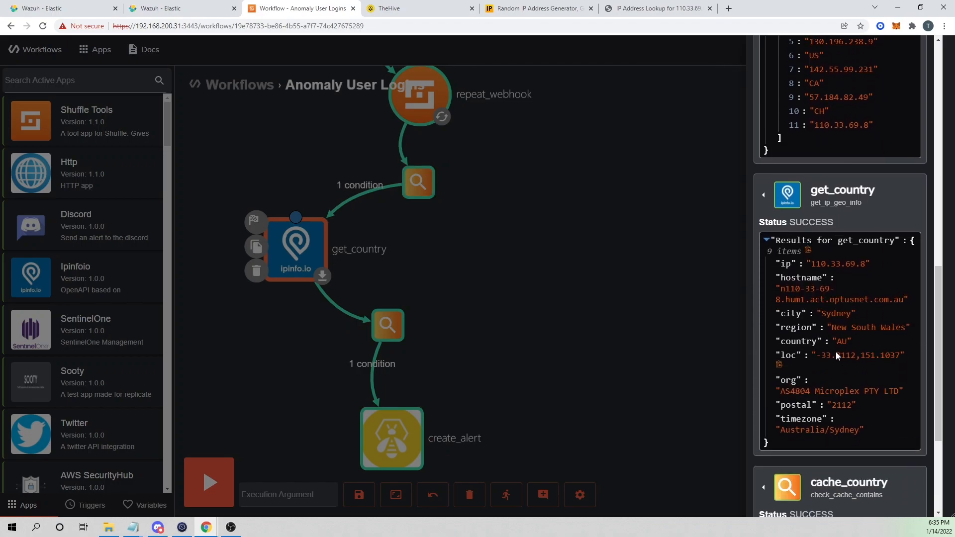
{"action": "scroll", "coordinate": [841, 348], "scroll_direction": "down", "scroll_amount": 3}
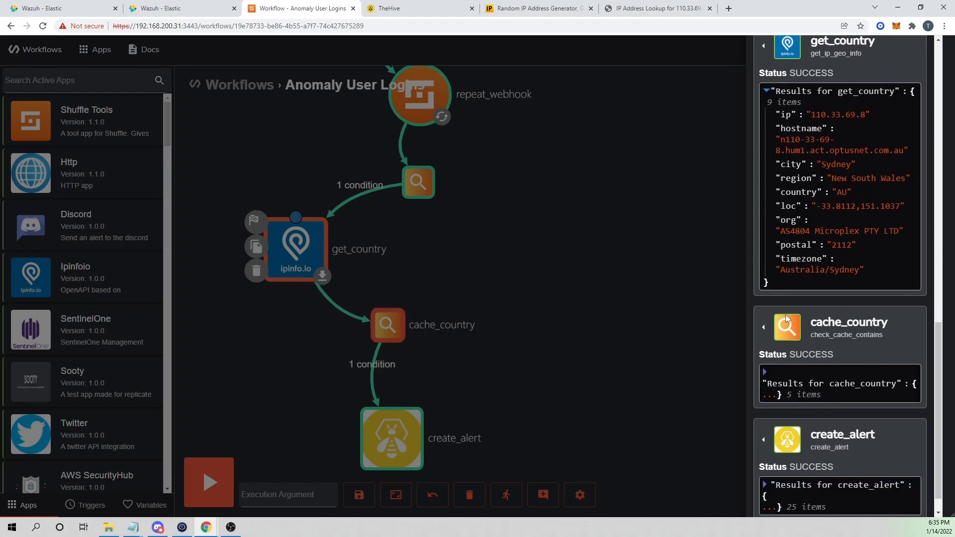
Check cache_country's cached IP-country list and create_alert's success, then go to TheHive's alert list.
{"action": "left_click", "coordinate": [770, 381]}
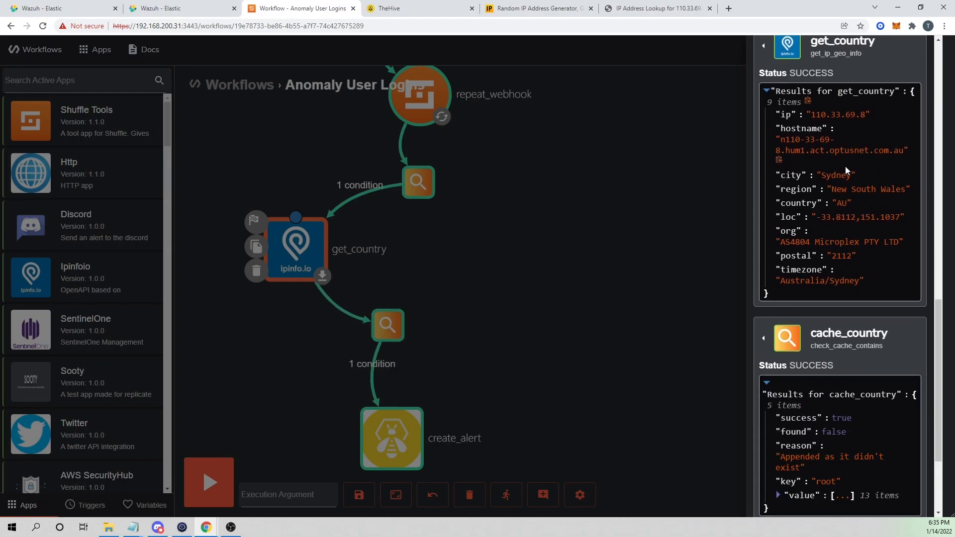
{"action": "scroll", "coordinate": [796, 199], "scroll_direction": "down", "scroll_amount": 3}
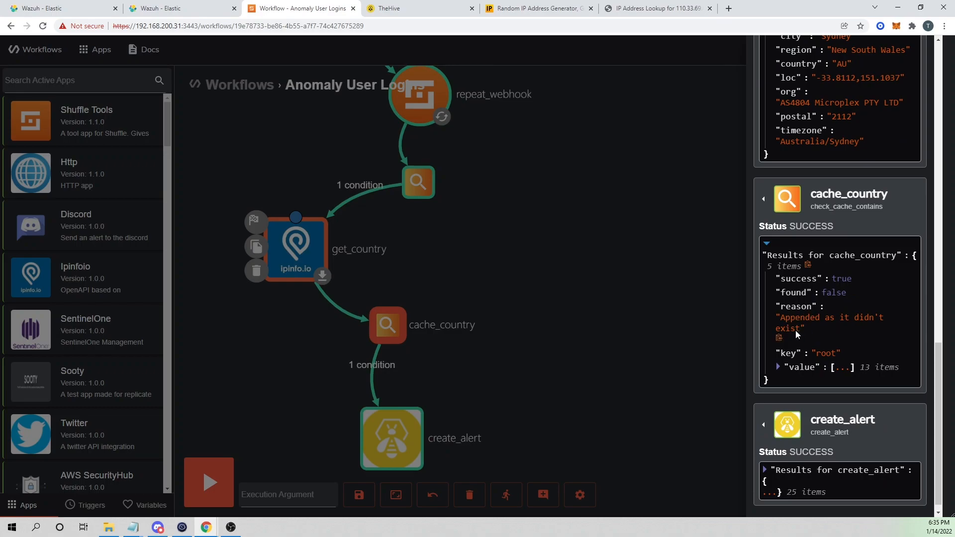
{"action": "left_click", "coordinate": [778, 367]}
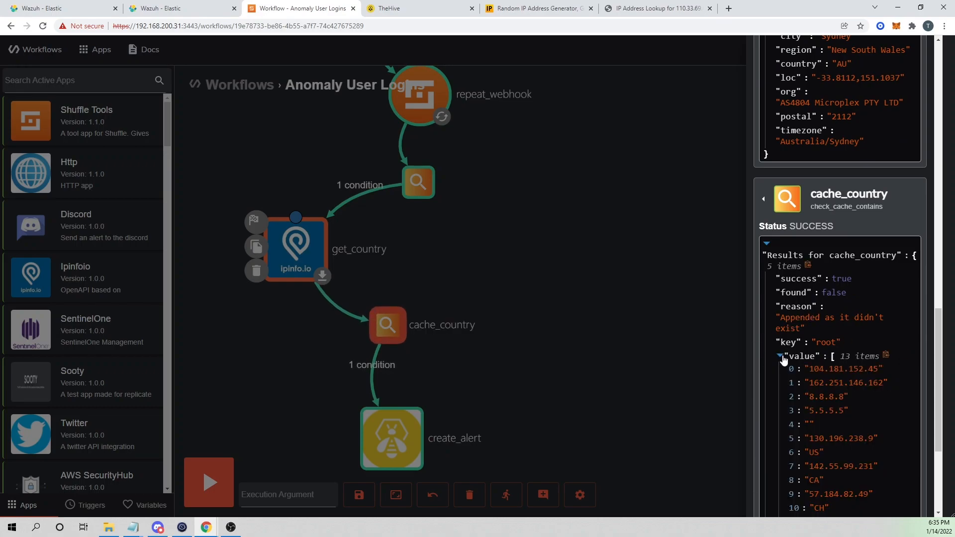
{"action": "scroll", "coordinate": [791, 378], "scroll_direction": "down", "scroll_amount": 2}
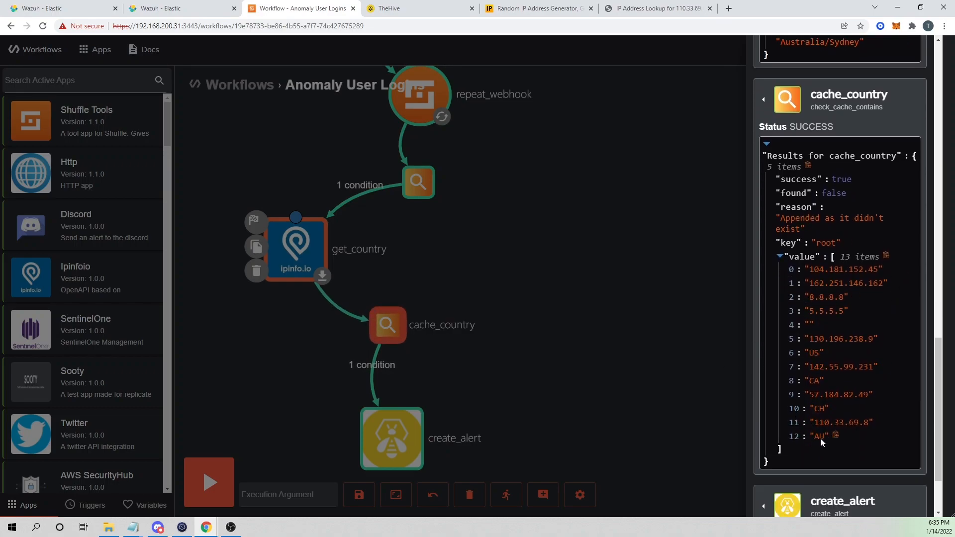
{"action": "scroll", "coordinate": [818, 433], "scroll_direction": "down", "scroll_amount": 2}
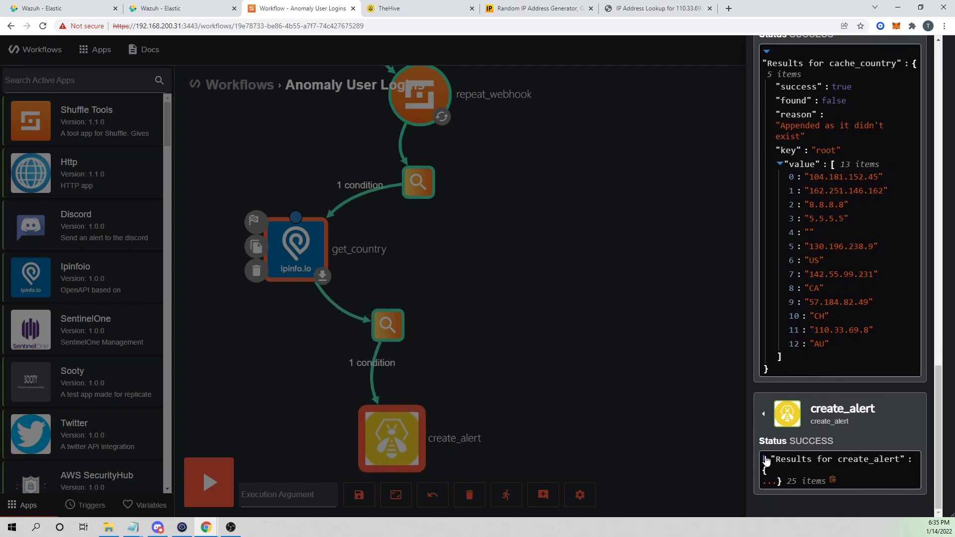
{"action": "left_click", "coordinate": [766, 460]}
{"action": "scroll", "coordinate": [864, 368], "scroll_direction": "down", "scroll_amount": 3}
{"action": "scroll", "coordinate": [863, 367], "scroll_direction": "up", "scroll_amount": 3}
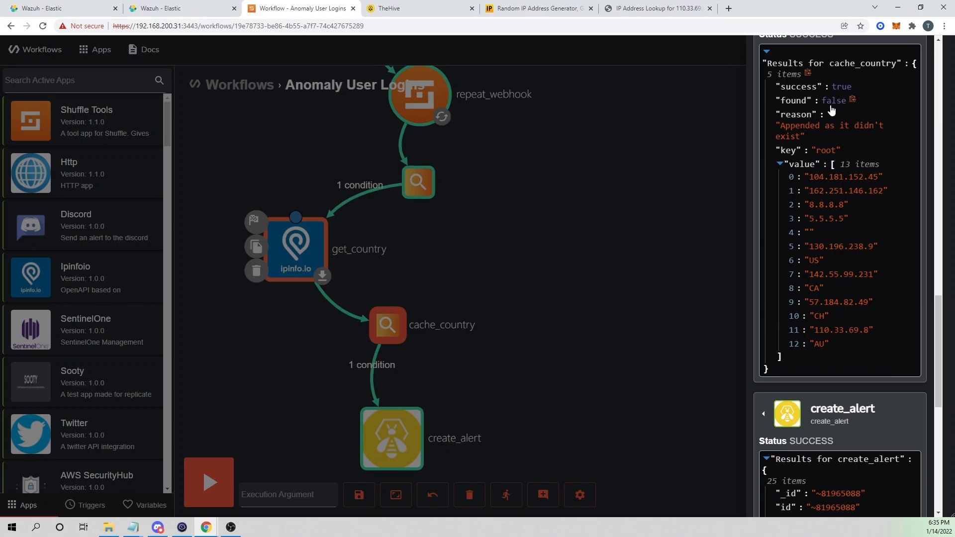
{"action": "left_click", "coordinate": [414, 8]}
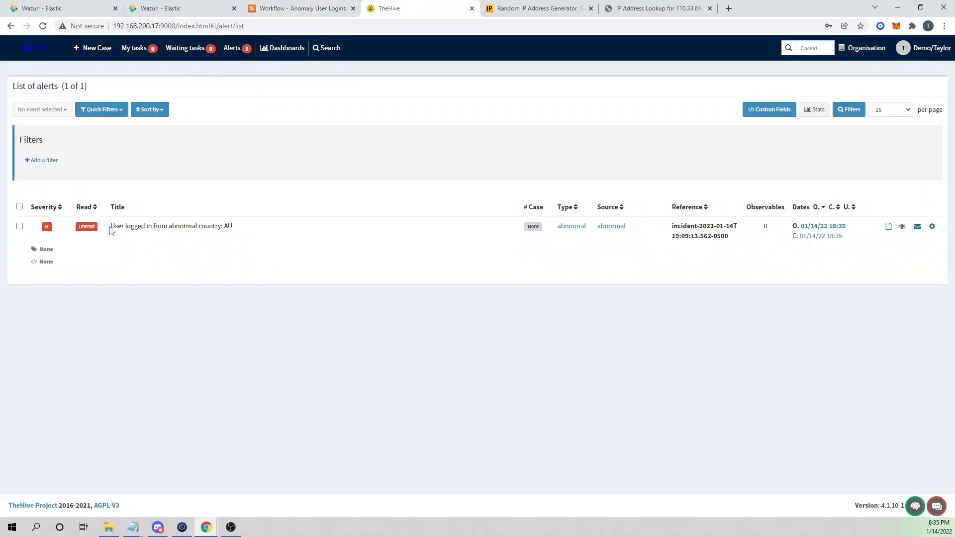
Highlight the new alert 'User logged in from abnormal country: AU', then return to the Anomaly User Logins workflow.
{"action": "left_click_drag", "start_coordinate": [110, 229], "coordinate": [271, 242]}
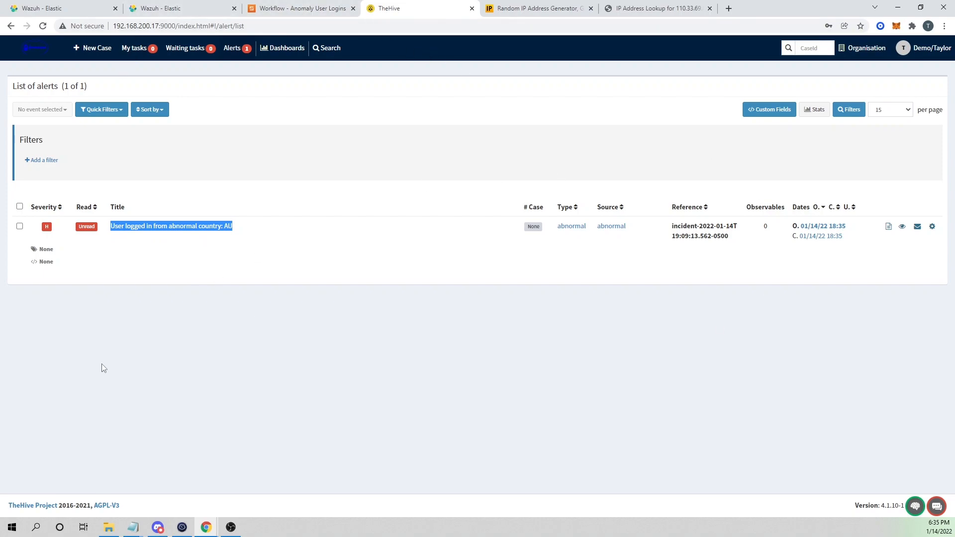
{"action": "left_click", "coordinate": [321, 7]}
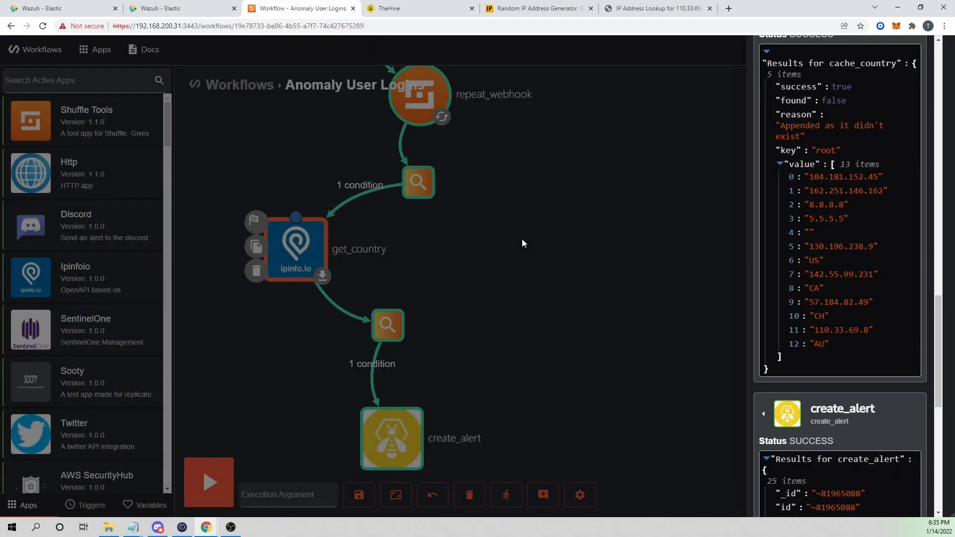
Dismiss the run results and open the Branch: Conditions for the edge into get_country.
{"action": "left_click", "coordinate": [522, 244]}
{"action": "left_click_drag", "start_coordinate": [519, 232], "coordinate": [546, 328]}
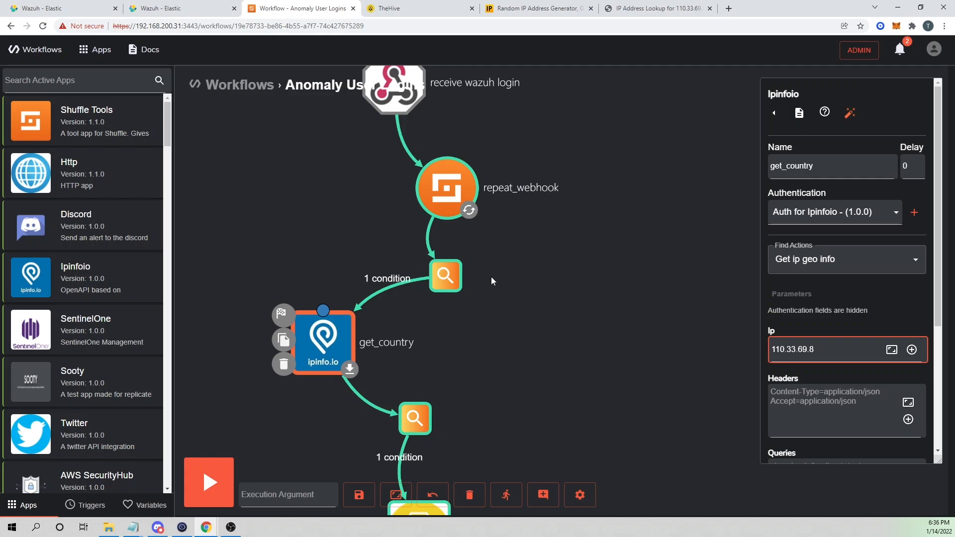
{"action": "left_click_drag", "start_coordinate": [579, 377], "coordinate": [550, 313]}
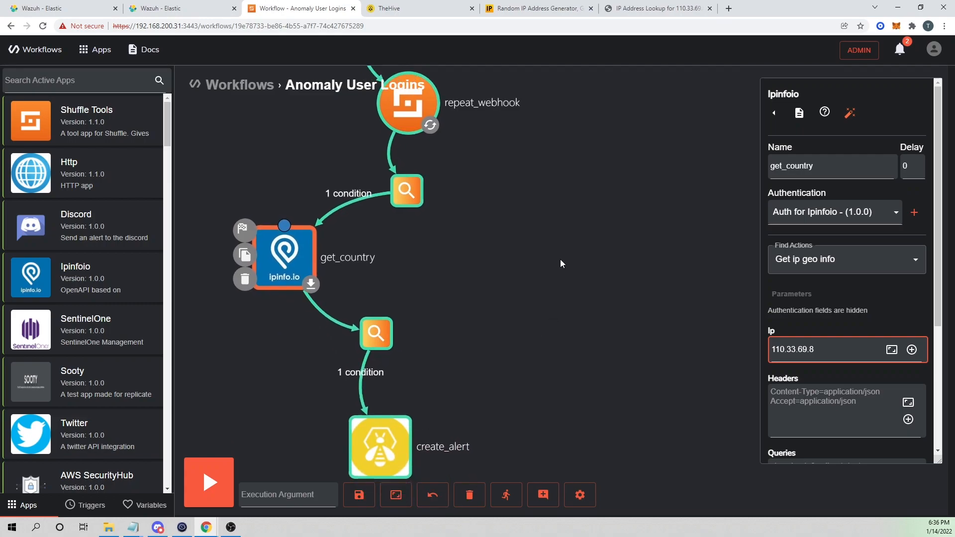
{"action": "left_click_drag", "start_coordinate": [556, 230], "coordinate": [567, 192]}
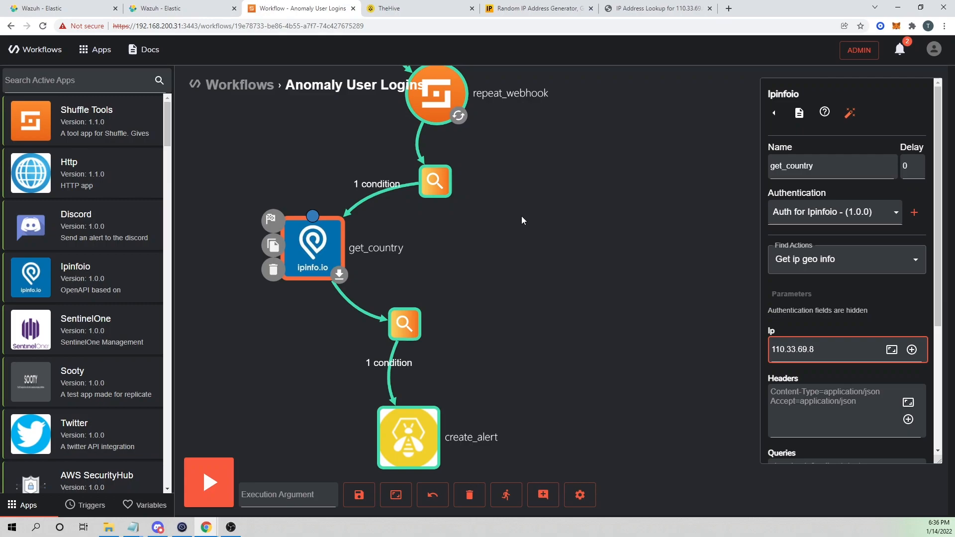
{"action": "left_click", "coordinate": [355, 212]}
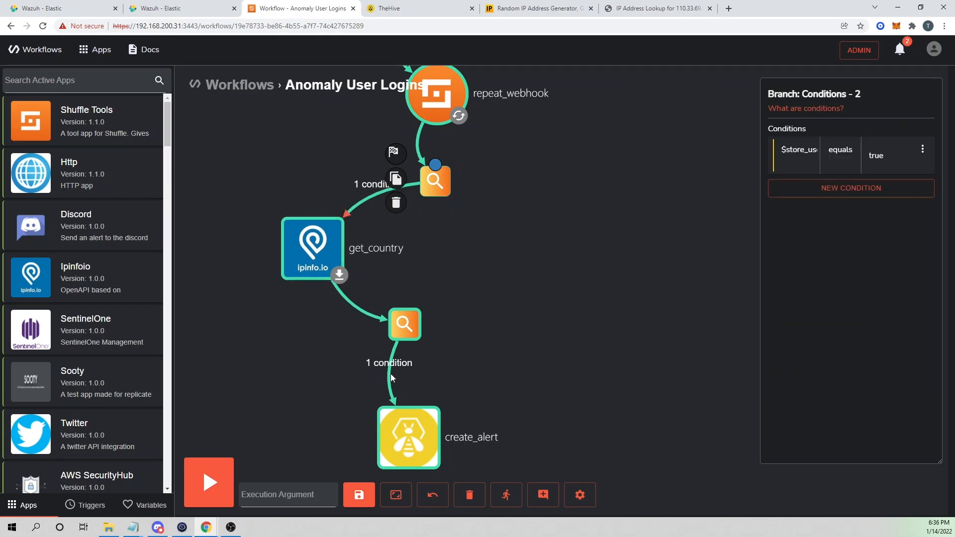